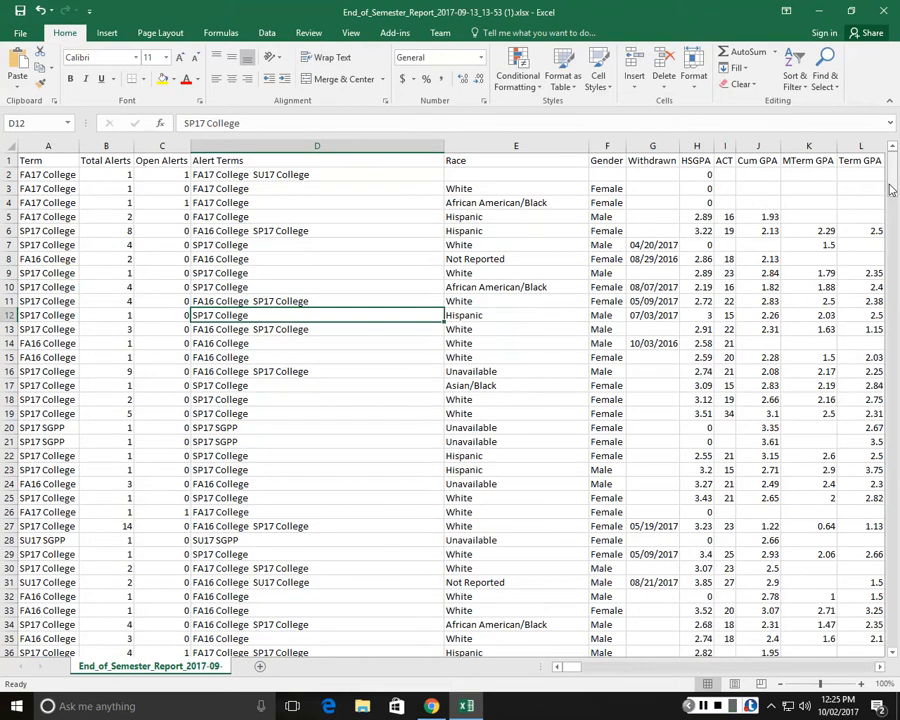
Examine the HSGPA, ACT, Race, Alert Terms and Withdrawn columns of the semester report for zero and blank entries.
mouse_move(895, 172)
left_mouse_down()
mouse_move(895, 192)
mouse_move(896, 152)
left_mouse_up()
left_click(742, 244)
left_click(698, 175)
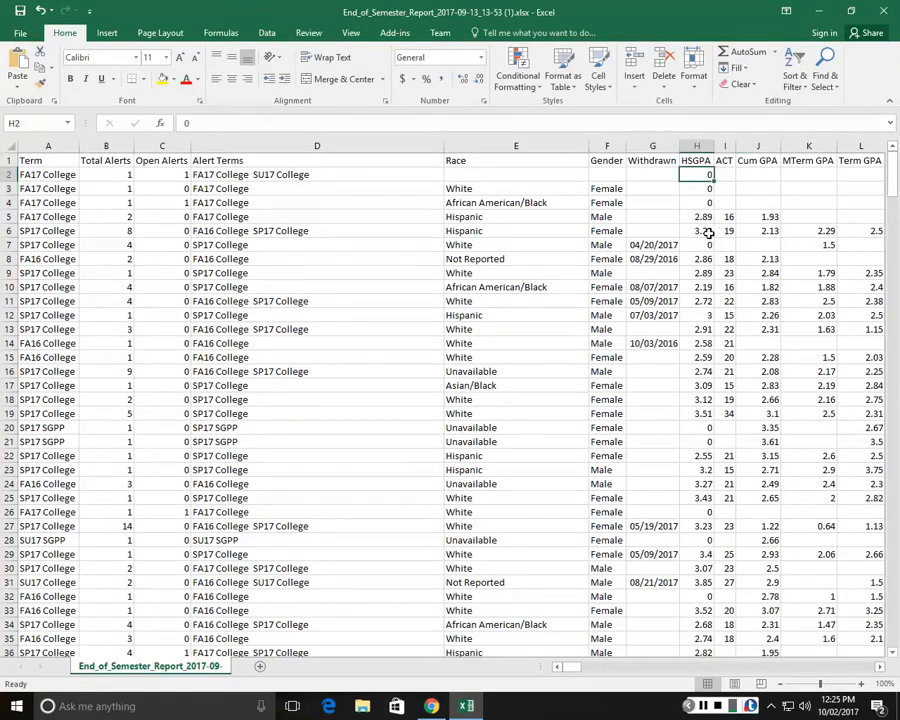
left_click(711, 242)
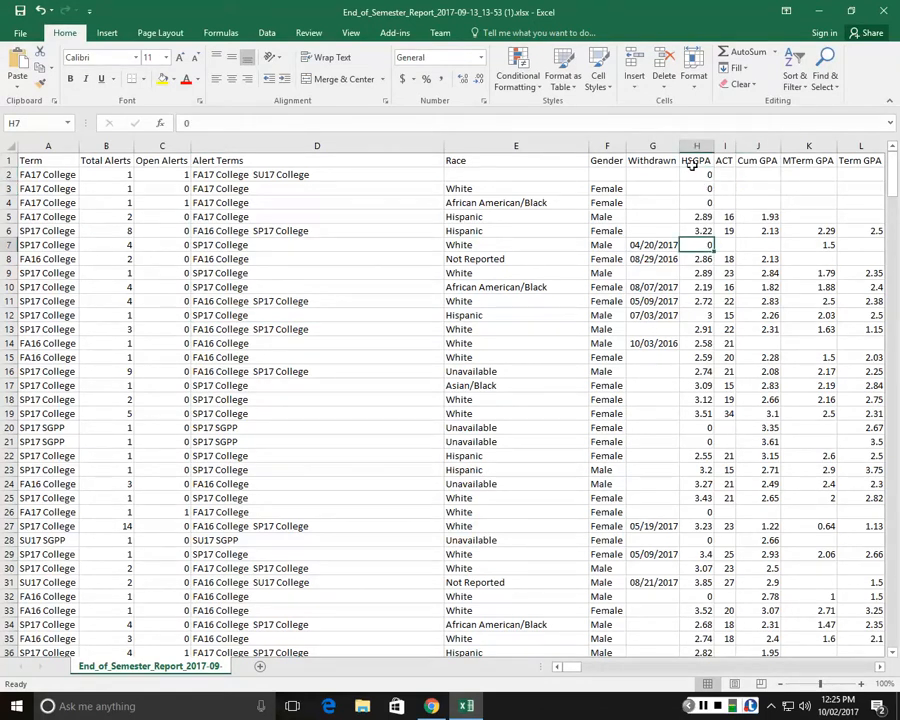
mouse_move(690, 176)
left_mouse_down()
mouse_move(690, 213)
mouse_move(688, 197)
left_mouse_up()
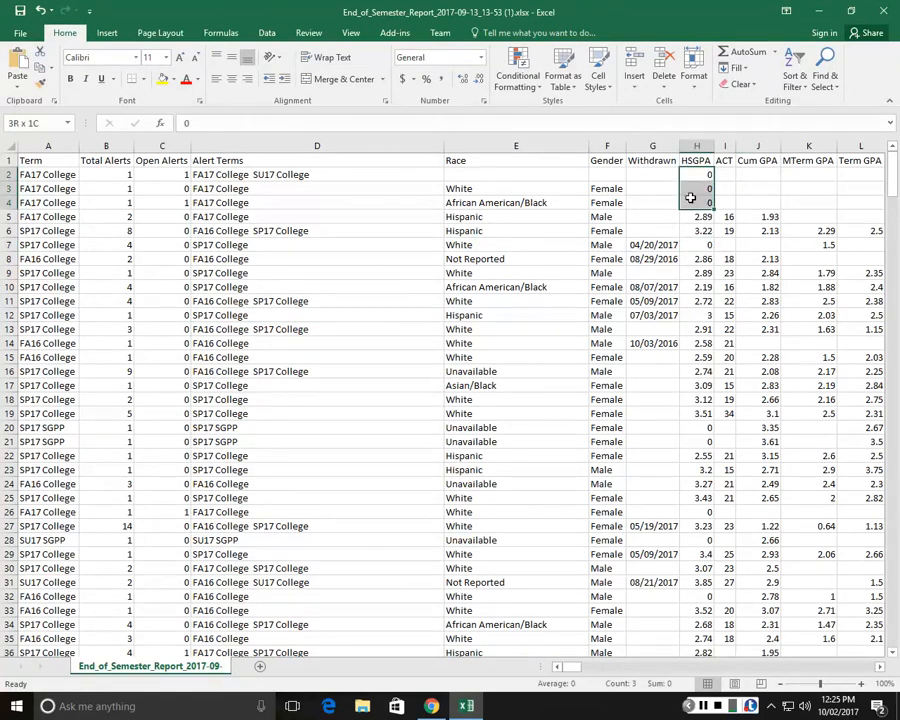
left_click(731, 175)
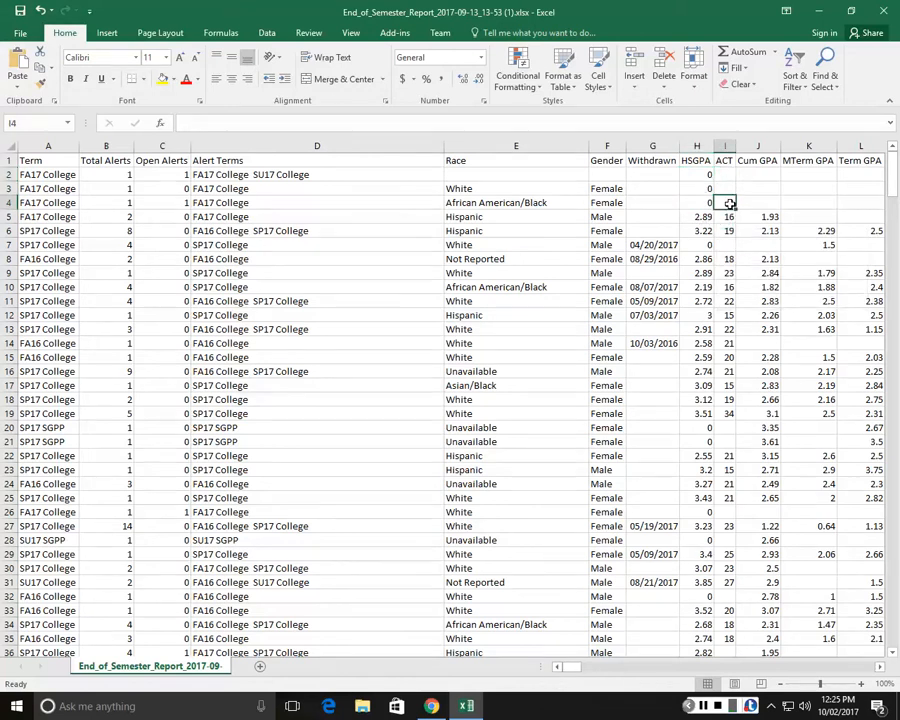
left_click(692, 175)
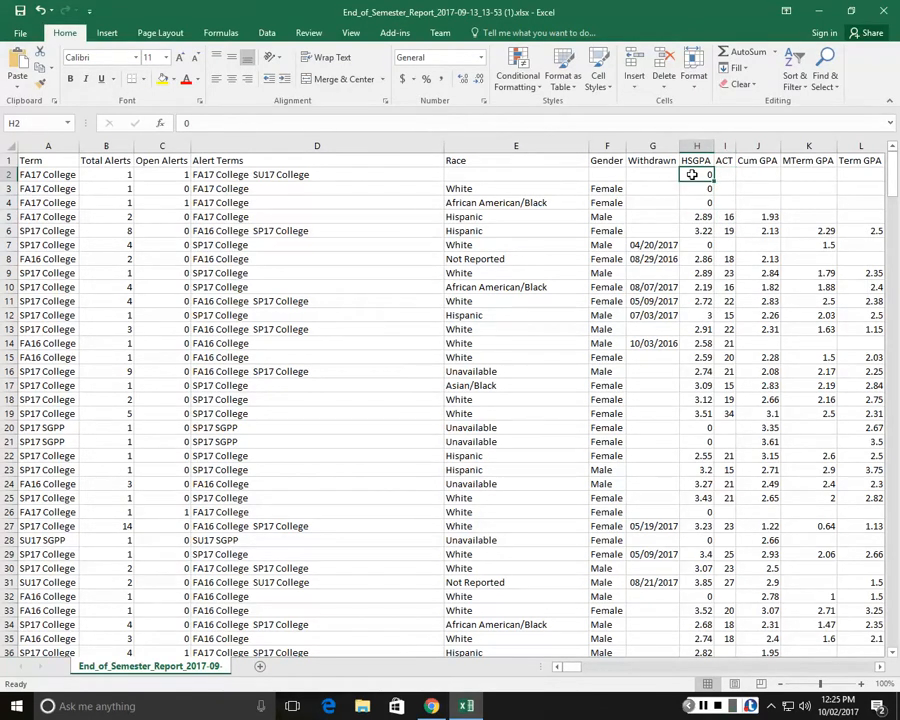
left_click(494, 176)
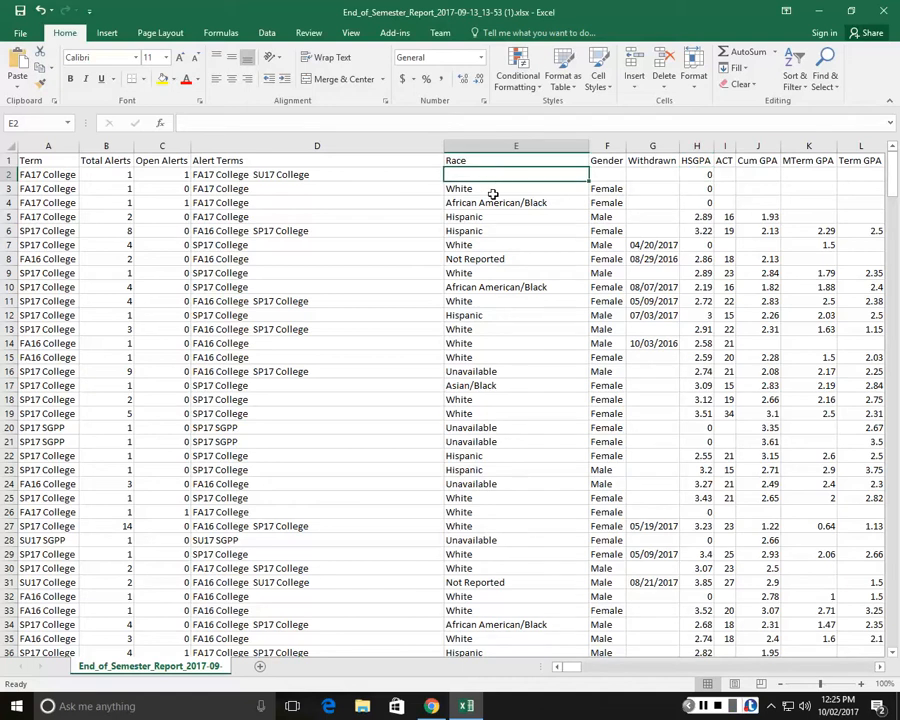
left_click(162, 188)
left_click(272, 301)
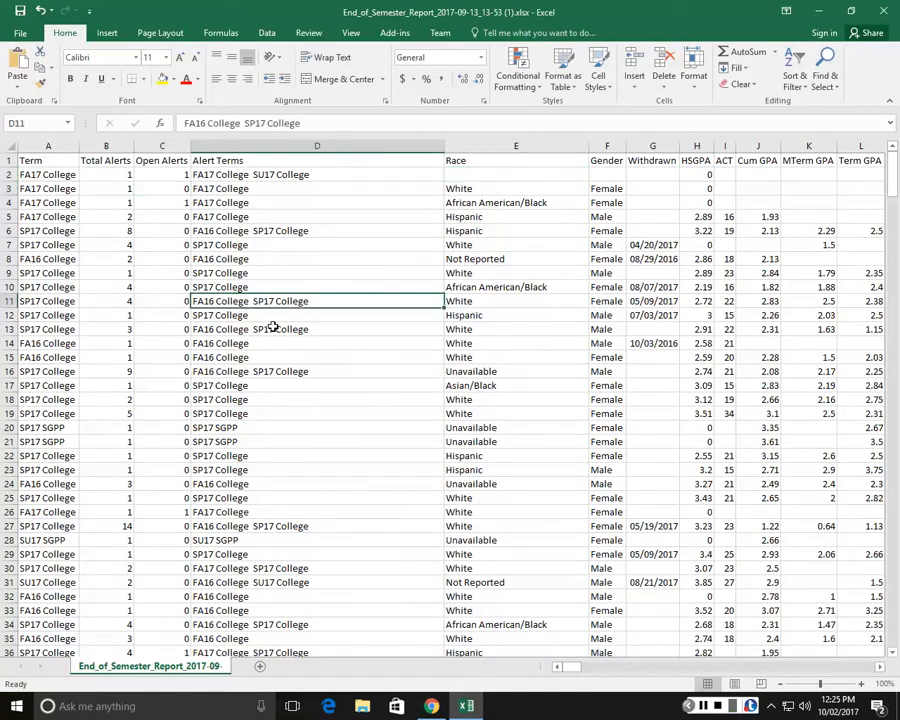
left_click_drag(651, 380, 655, 466)
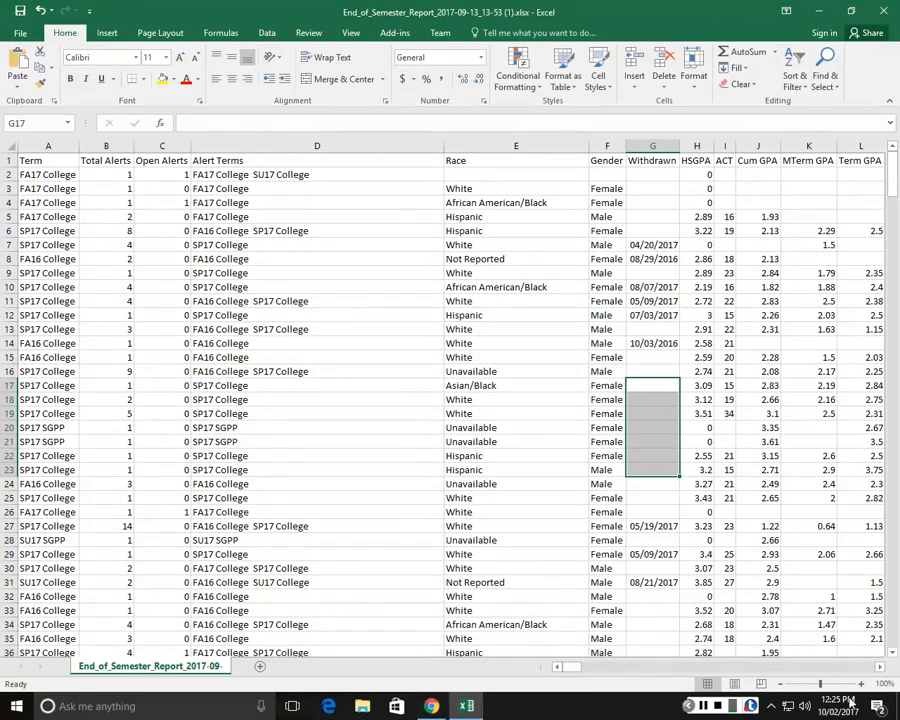
Launch Tableau 8.2 from the desktop and bring up its list of data connection types.
left_click(897, 706)
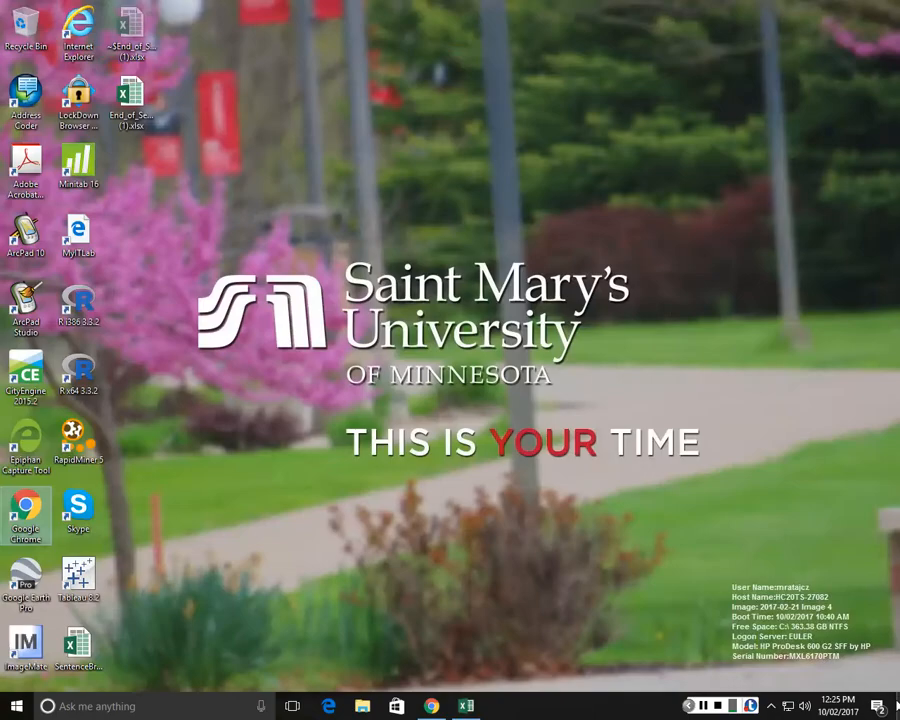
double_click(80, 577)
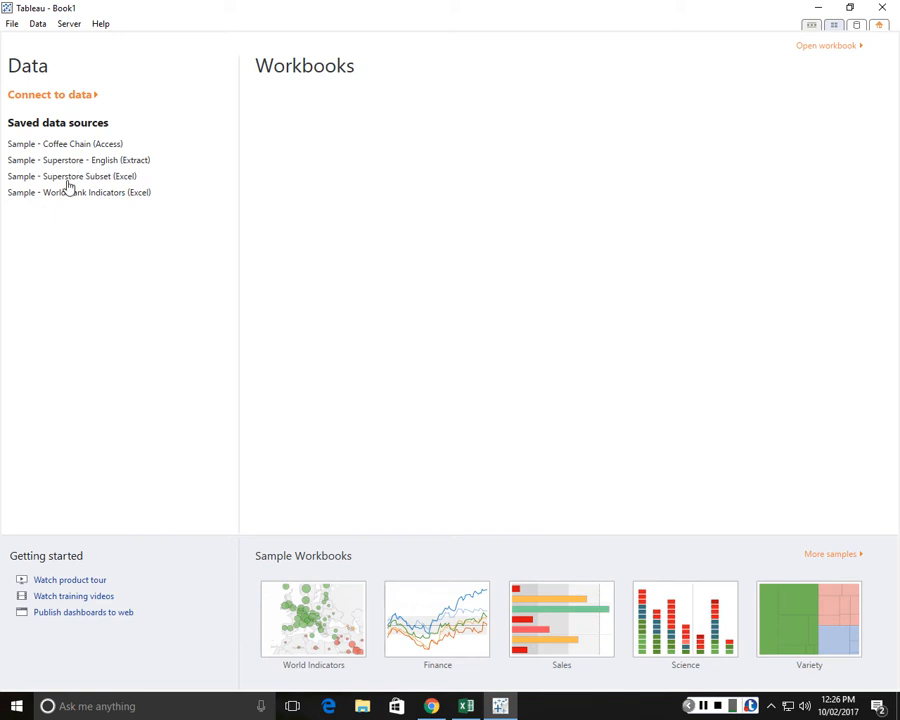
left_click(62, 97)
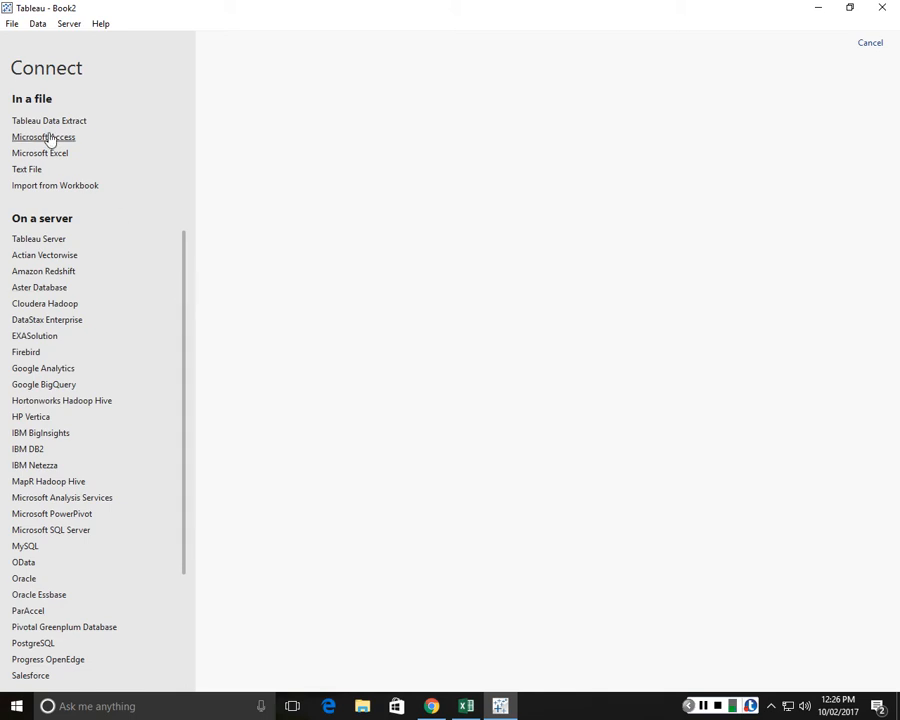
Browse the available server connections and connect to the End_of_Semester_Report_2017-09-13_13-53 (1).xlsx Excel workbook on the desktop.
mouse_move(183, 260)
left_mouse_down()
mouse_move(176, 410)
mouse_move(191, 249)
left_mouse_up()
mouse_move(185, 245)
left_mouse_down()
mouse_move(180, 337)
mouse_move(171, 261)
left_mouse_up()
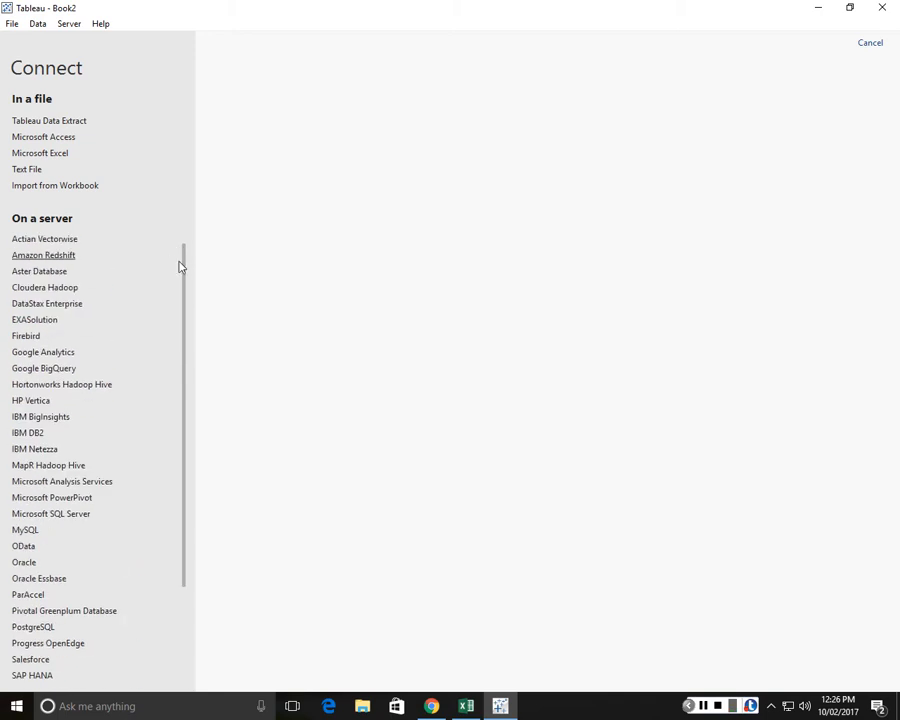
left_click_drag(186, 267, 182, 327)
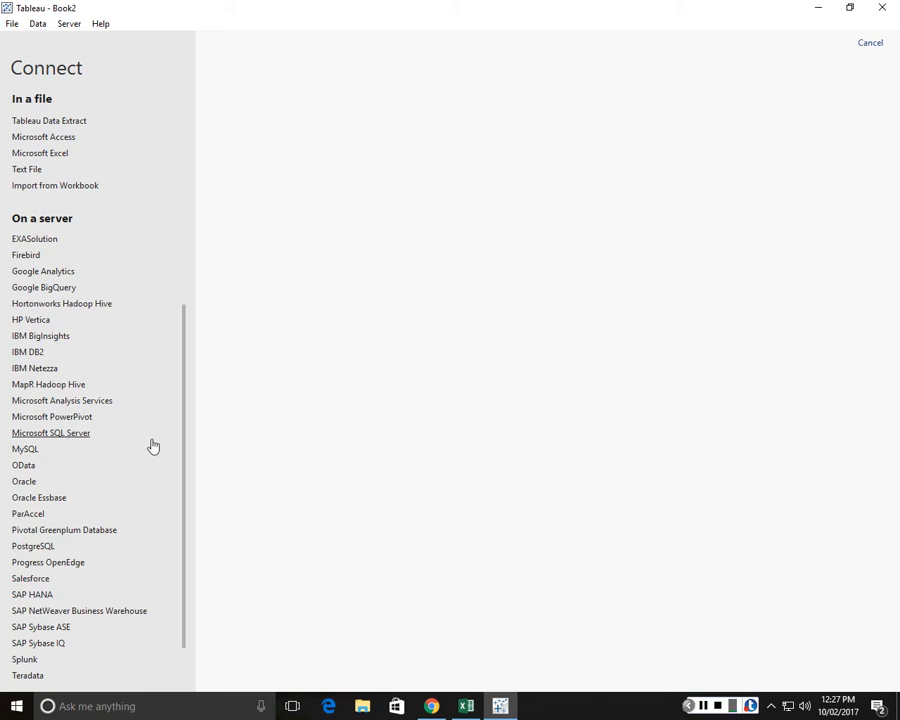
left_click_drag(183, 450, 188, 298)
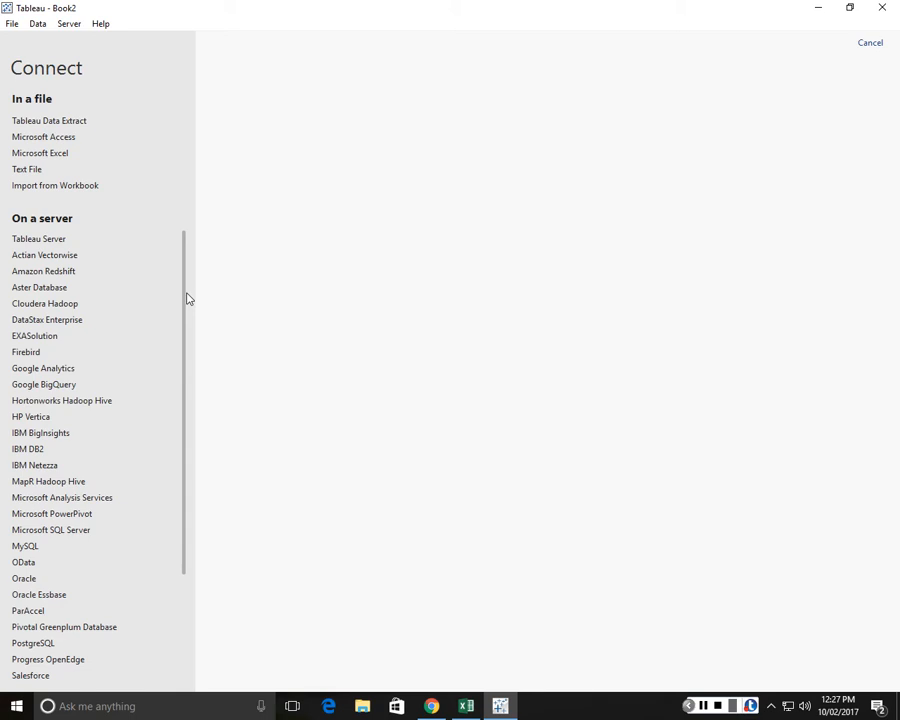
left_click(49, 162)
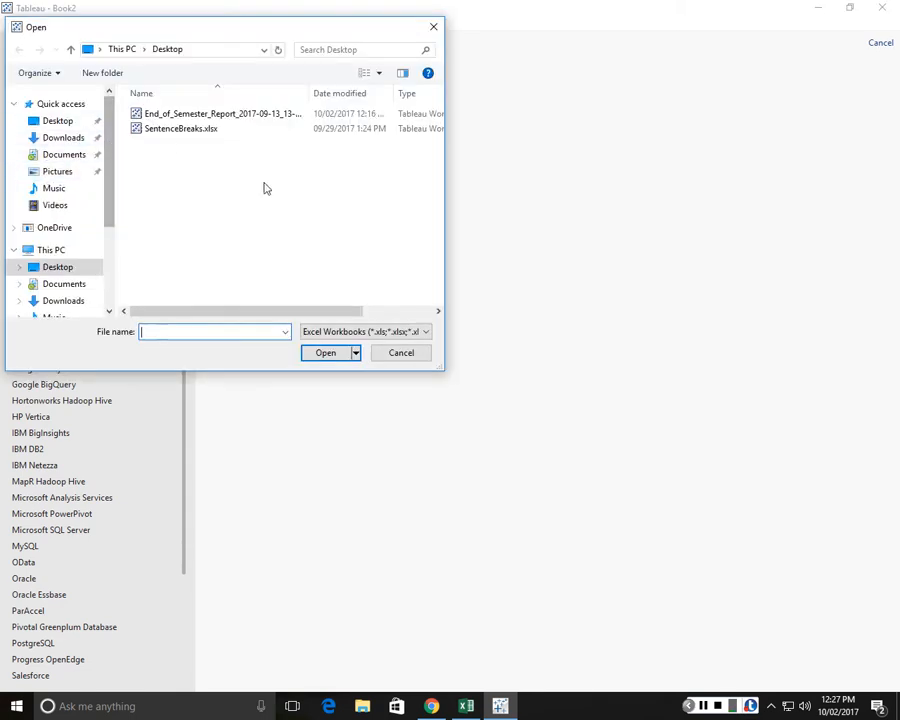
double_click(177, 116)
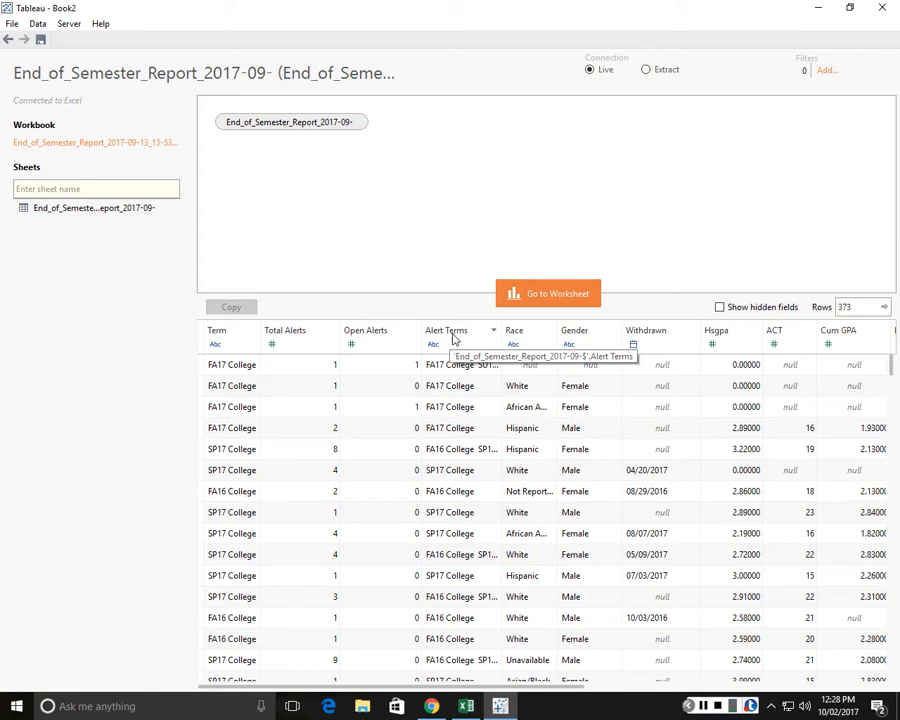
Inspect the Alert Terms column and its available options in the data preview without changing the field.
left_click(492, 332)
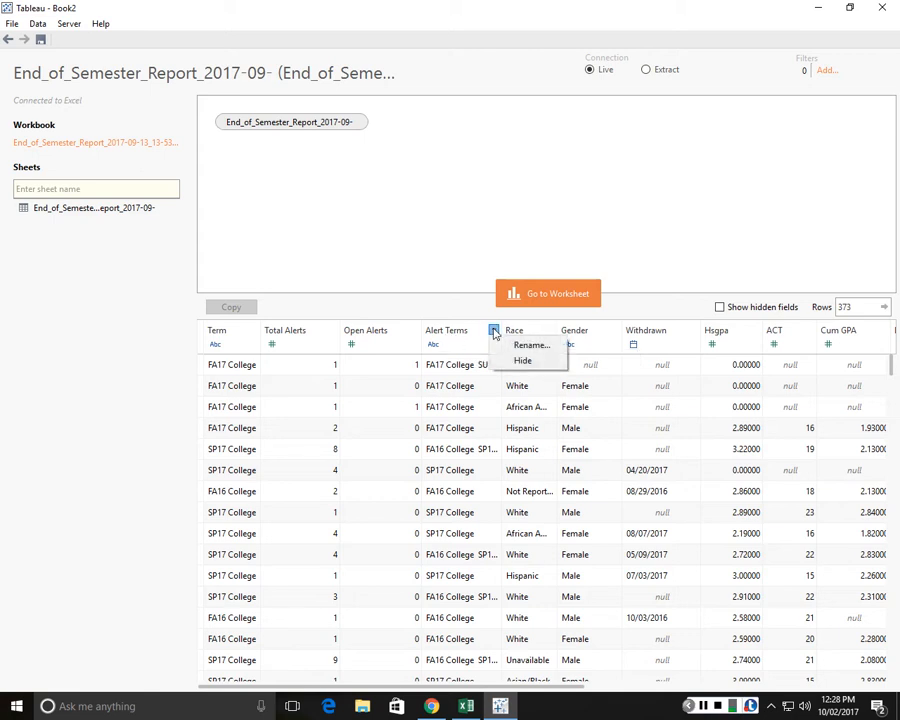
left_click(464, 342)
left_click(462, 342)
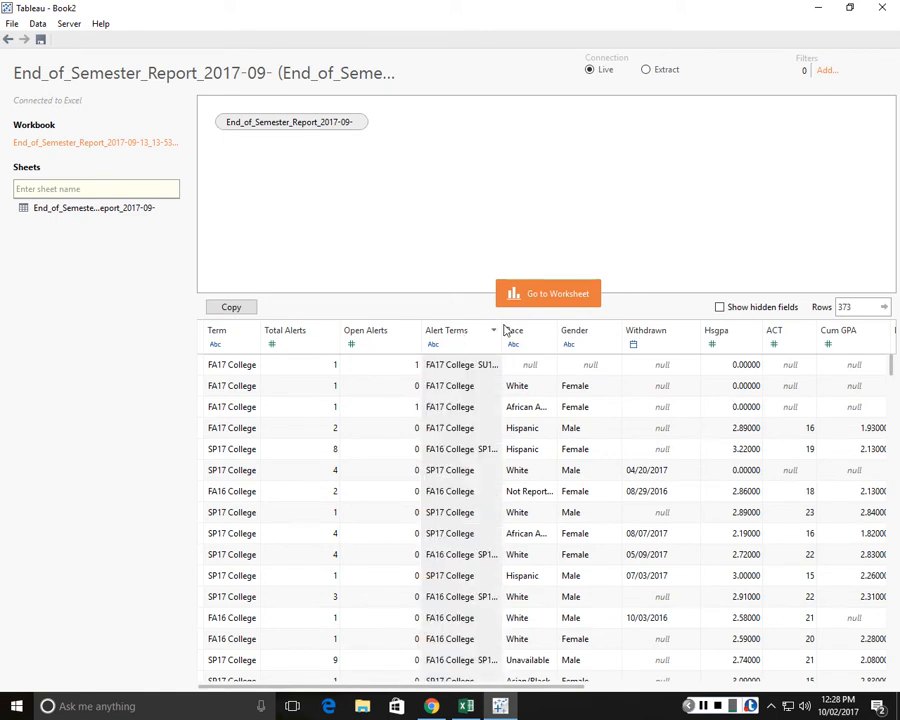
left_click(464, 348)
left_click(466, 349)
left_click(463, 344)
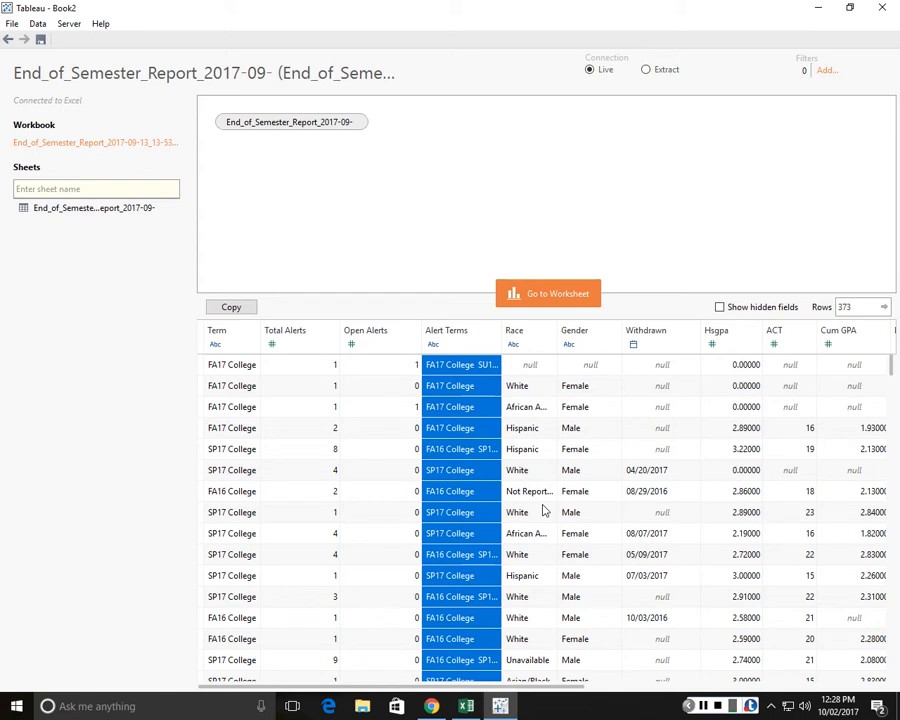
left_click(451, 322)
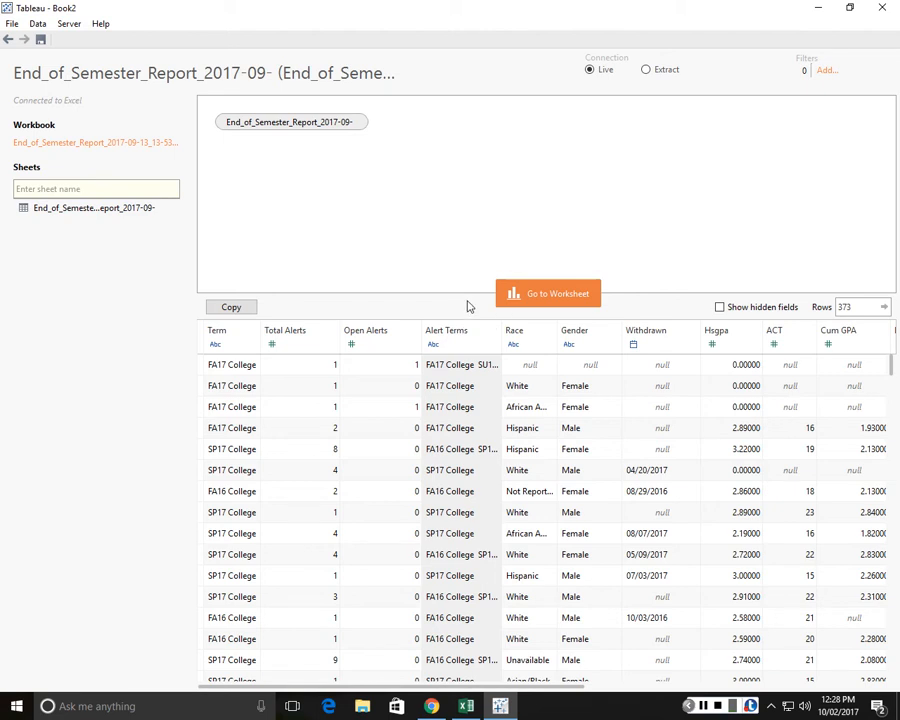
Compare the Tableau data preview with the original worksheet in Excel, ending in Excel.
left_click(465, 706)
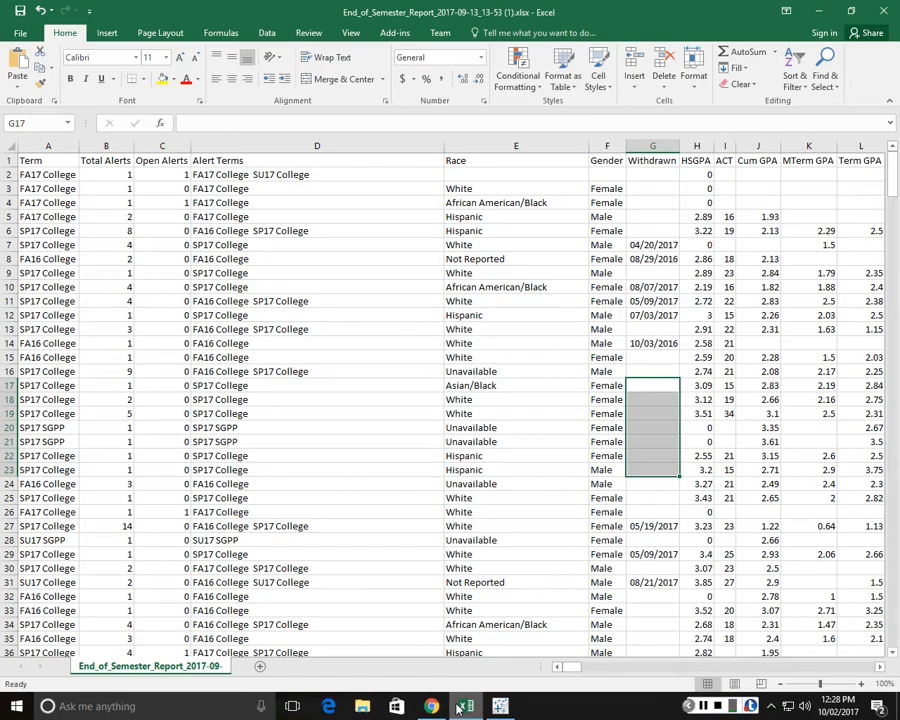
left_click(499, 706)
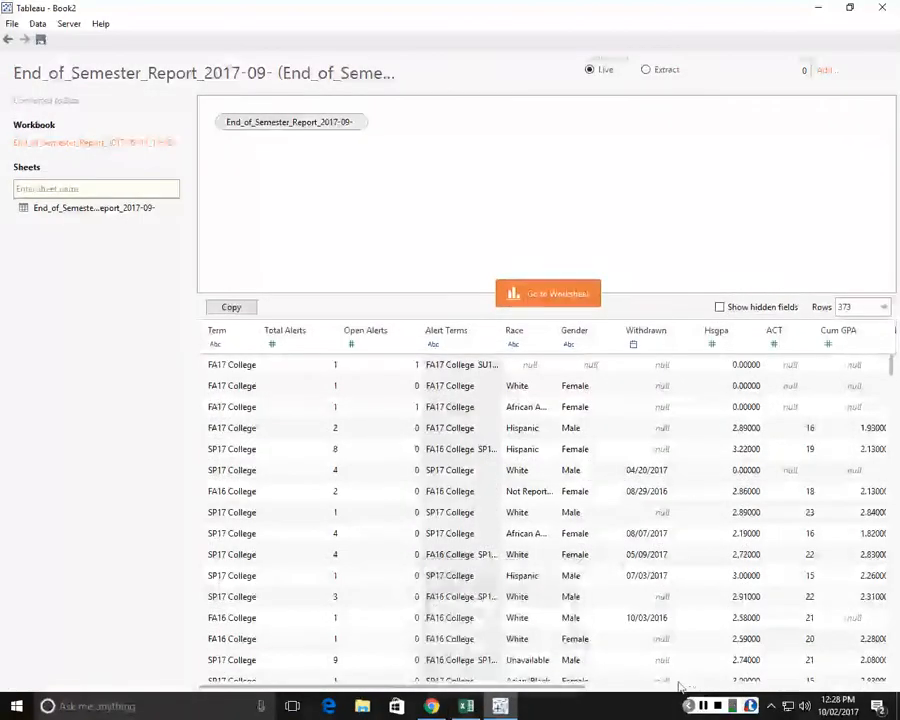
left_click_drag(566, 688, 617, 688)
left_click(478, 713)
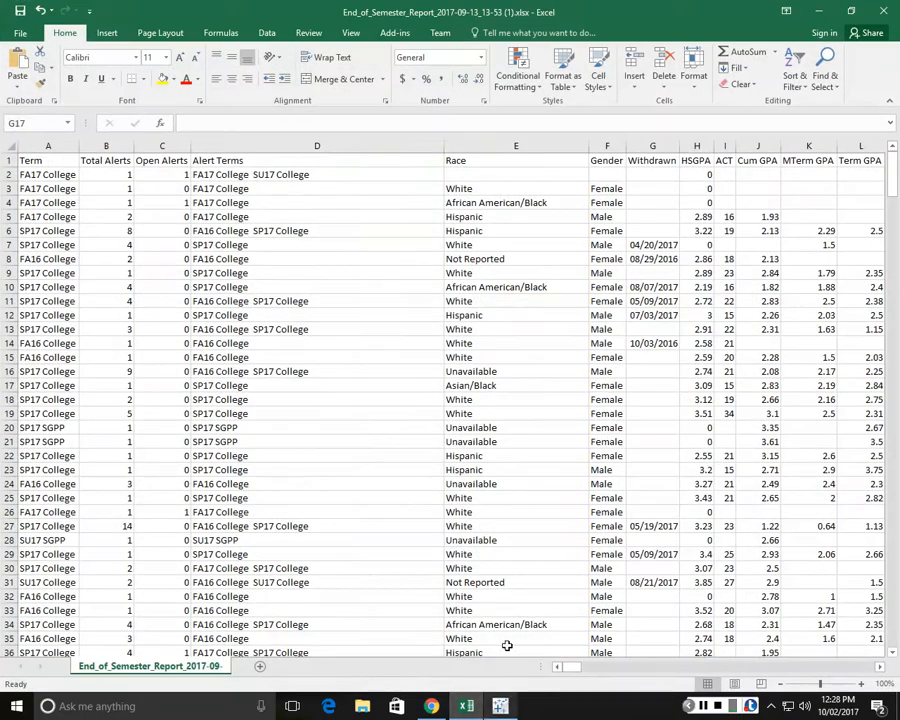
Review the column headings across row 1 from Term through Extra Curricular, finishing back at cell A1.
left_click(234, 218)
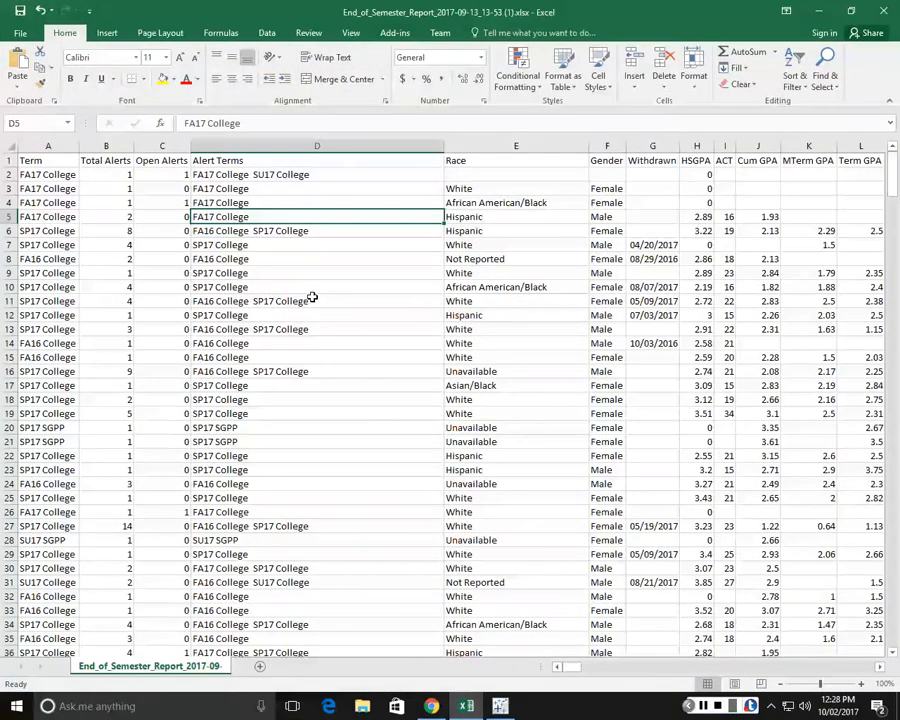
left_click(112, 162)
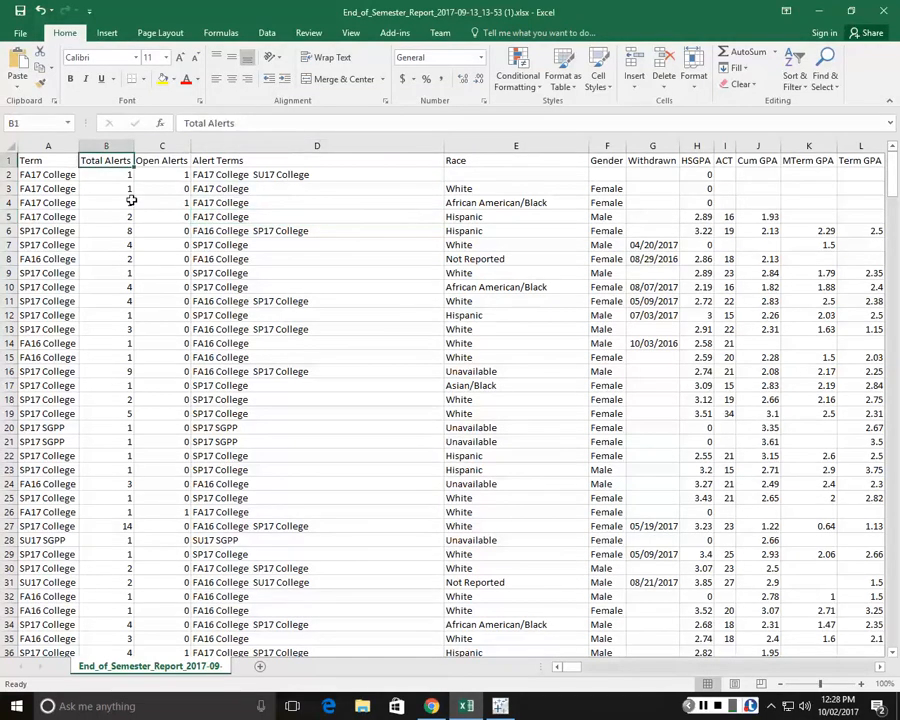
key("Left")
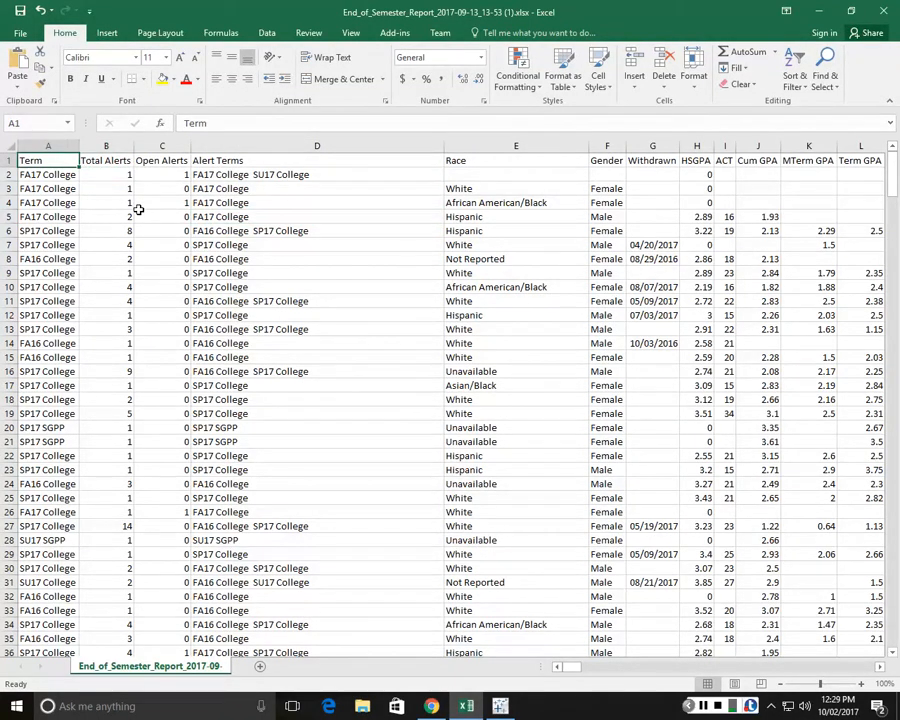
key("Right")
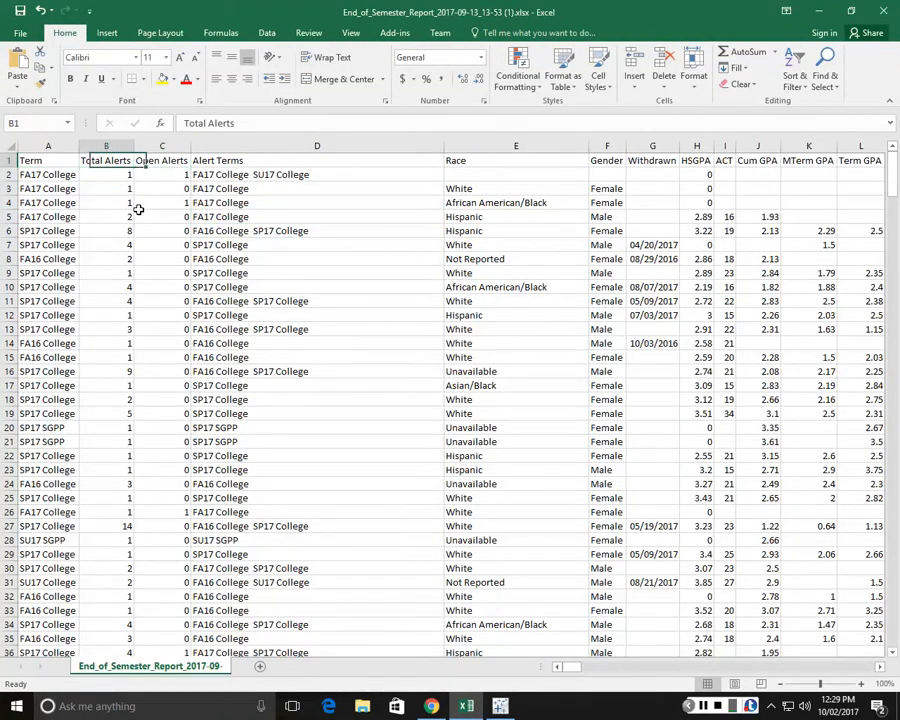
key("Right")
key("Left")
key("Right")
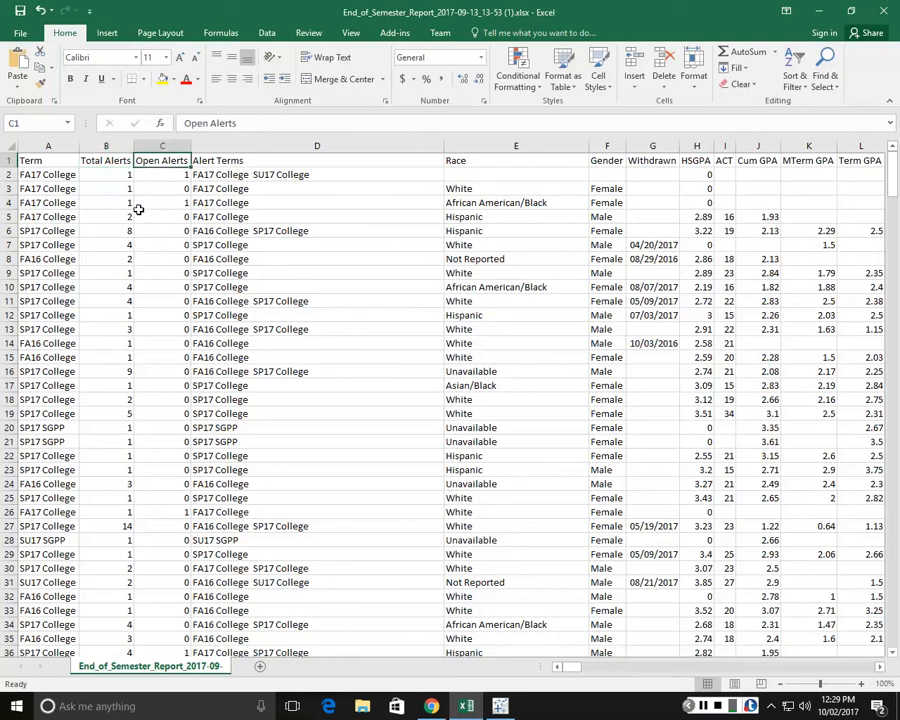
key("Left")
key("Left")
key("Right")
key("Right")
key("Right")
key("Right")
key("Right")
key("Right")
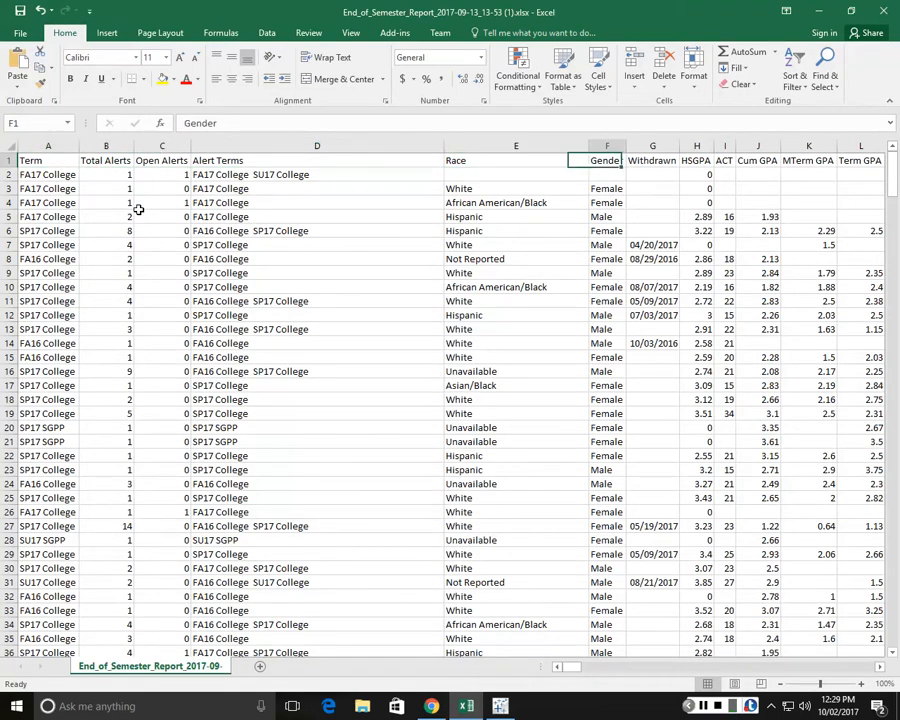
key("Right")
key("Right")
key("Left")
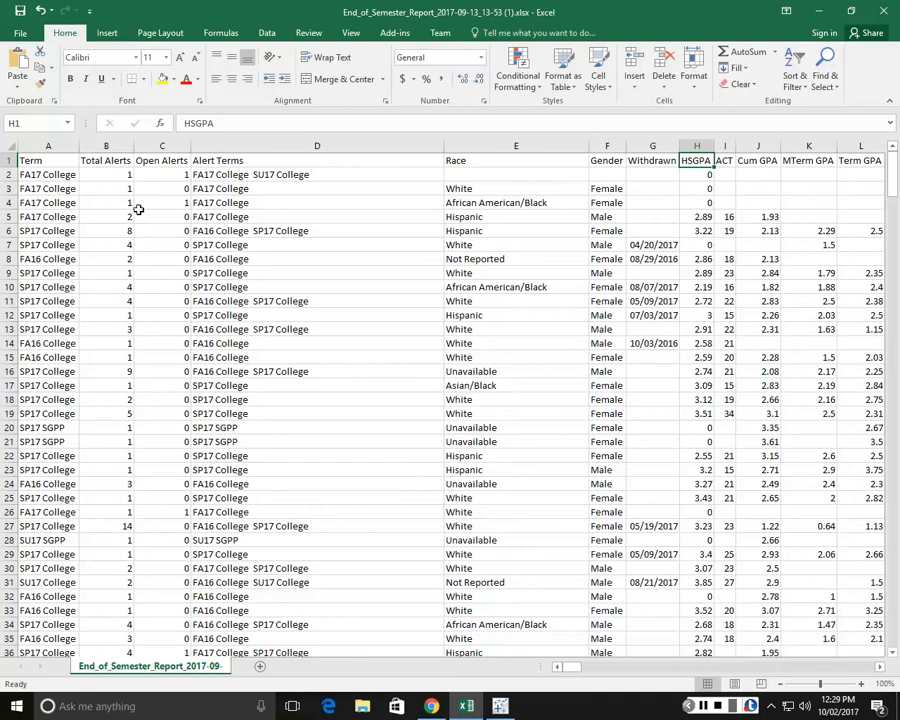
key("Right")
key("Right")
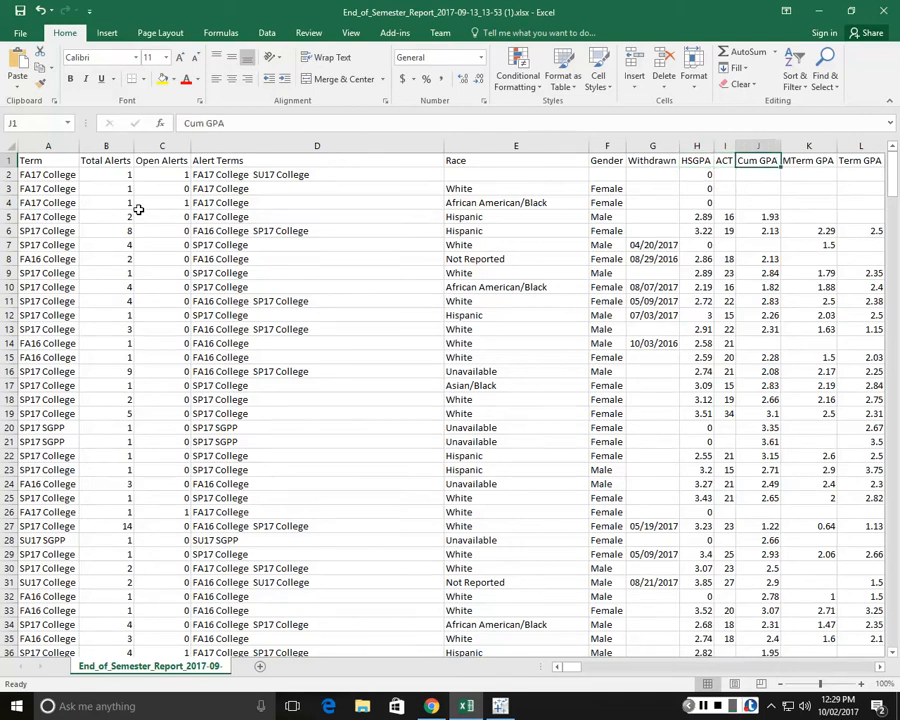
key("Right")
key("Right")
key("Left")
key("Left")
key("Right")
key("Right")
key("Left")
key("Left")
key("Left")
key("Left")
key("Right")
key("Right")
key("Right")
key("Right")
key("Right")
key("Right")
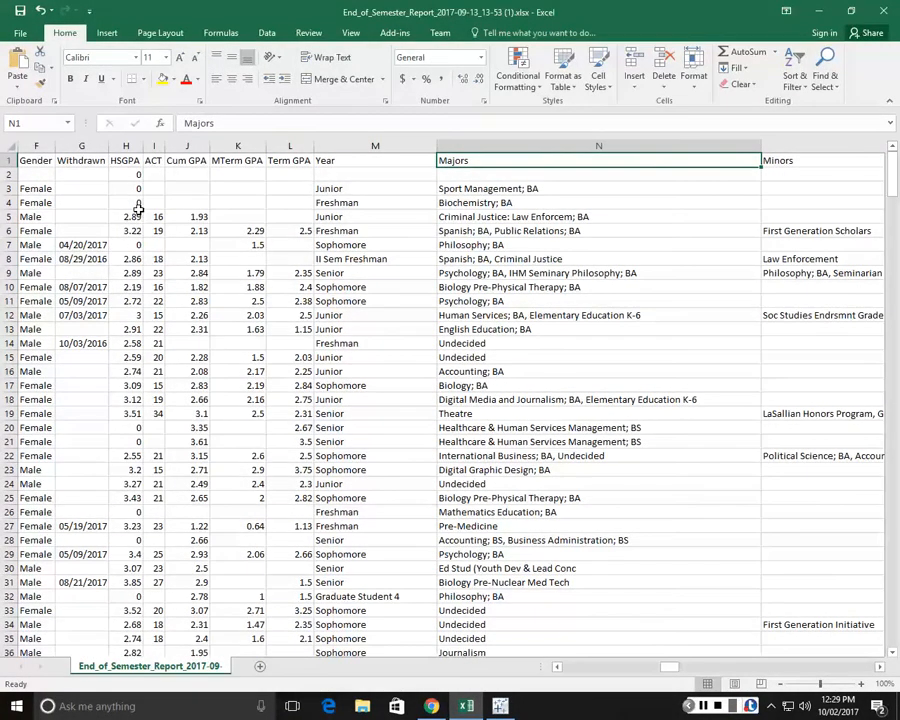
key("Right")
key("Right")
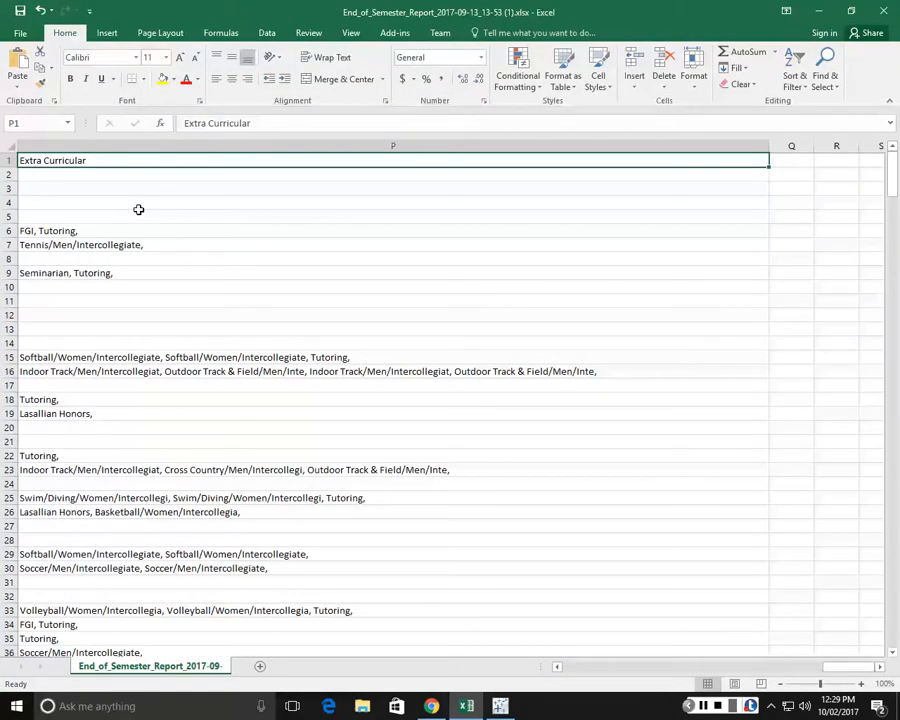
key("Right")
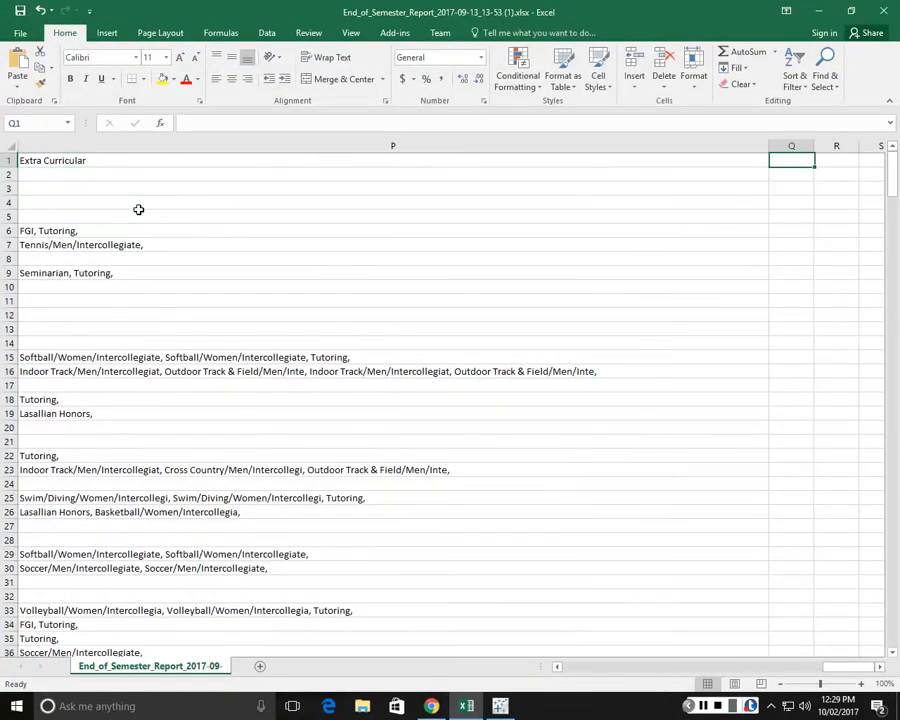
key("Left")
key("Left")
key("Left")
key("Left")
key("Left")
key("Left")
key("Left")
key("Home")
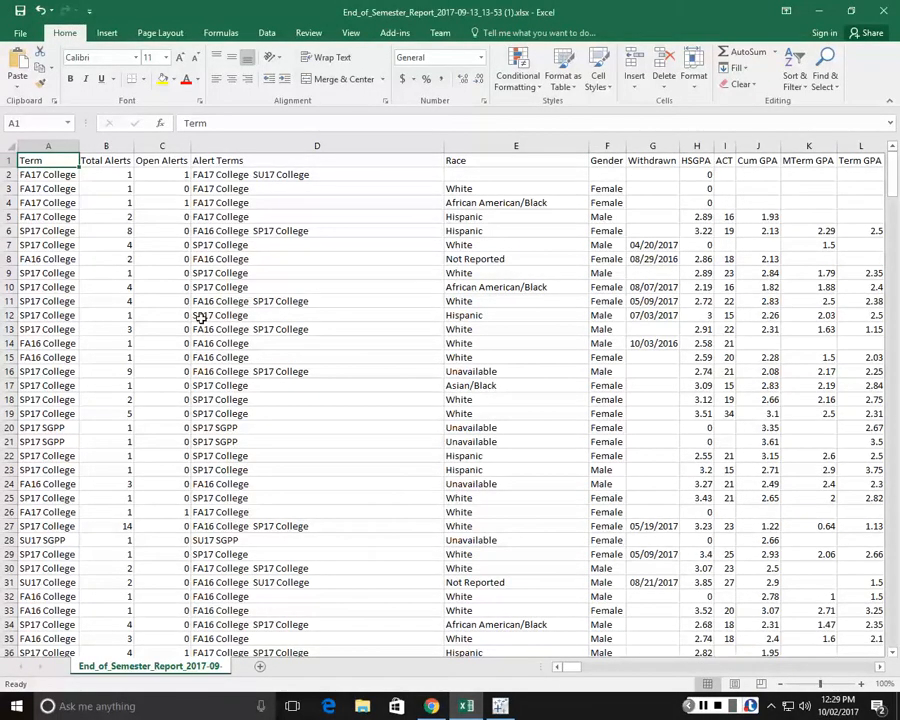
Switch to Tableau, open the worksheet from the data source, and list Majors on the rows.
key("alt+Tab")
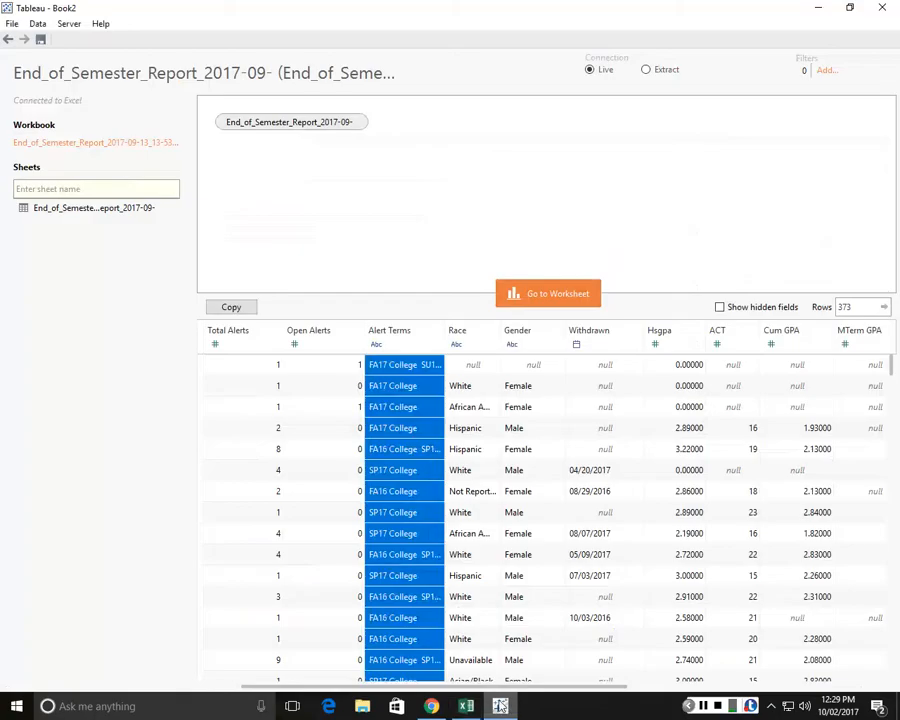
left_click(150, 479)
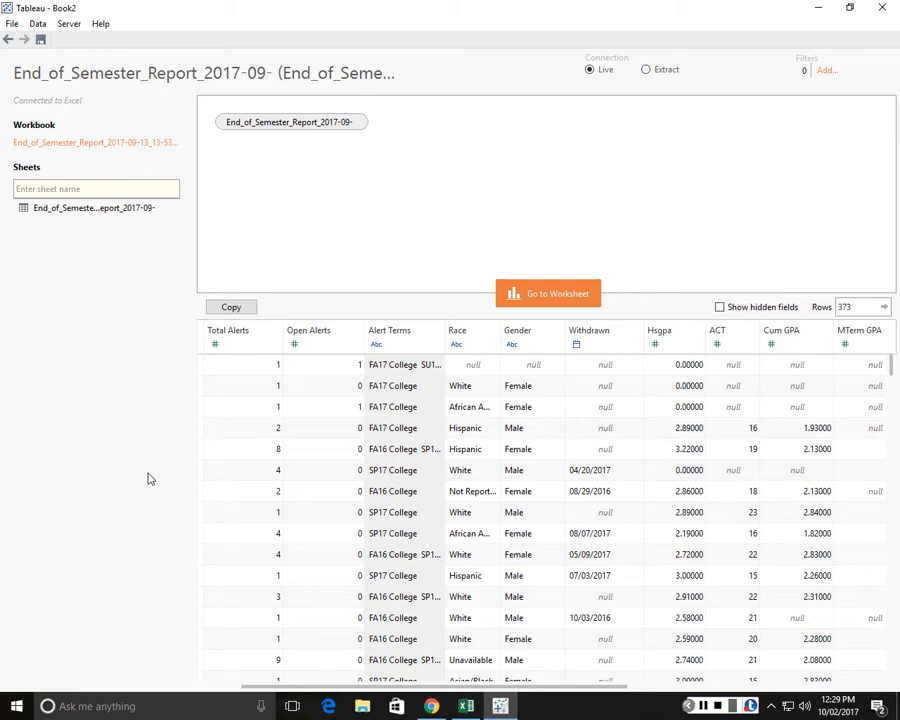
left_click(549, 298)
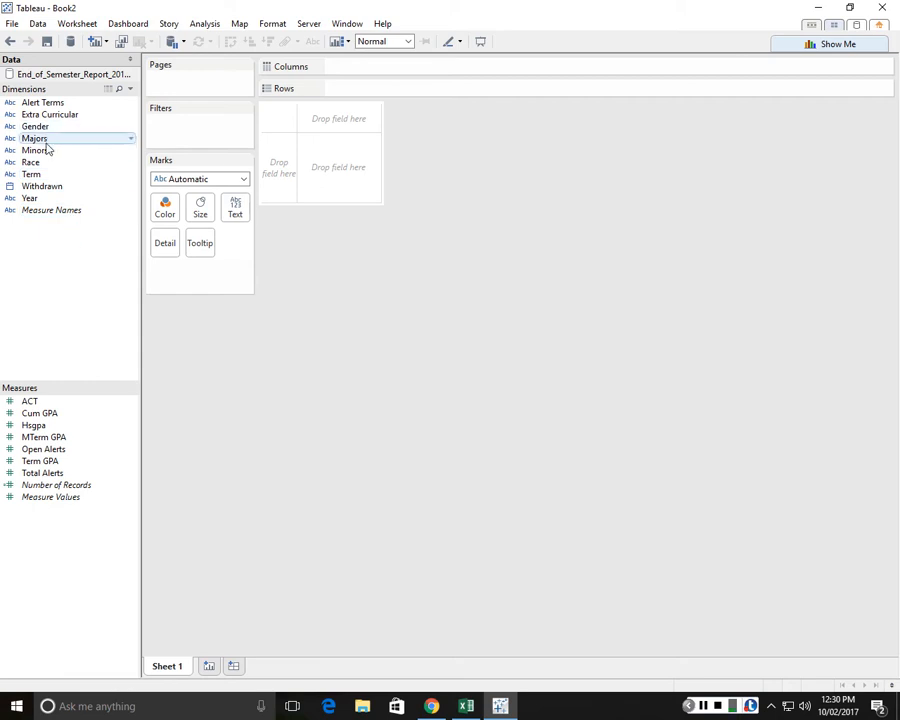
left_click_drag(47, 141, 270, 182)
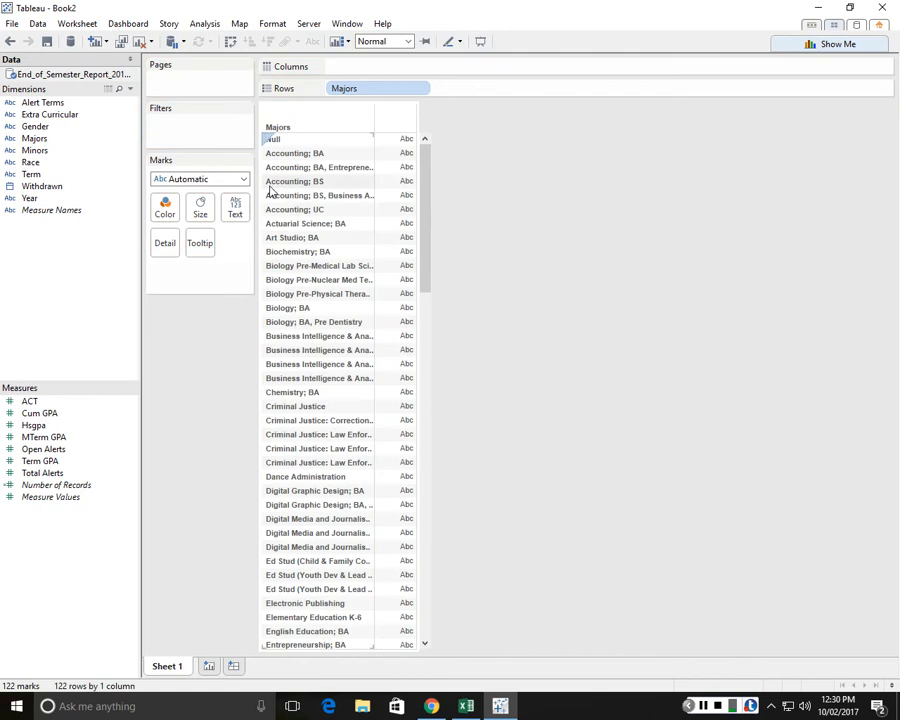
Compare the extent of the Majors list with the student rows in the Excel report, ending back in Tableau.
left_click_drag(426, 233, 455, 219)
left_click(466, 706)
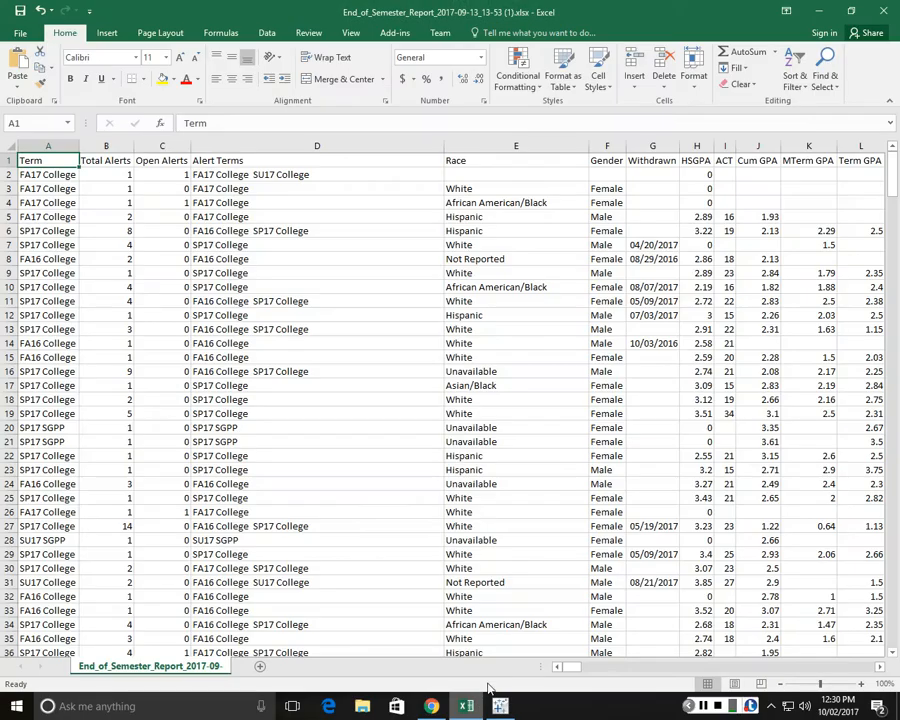
left_click_drag(890, 213, 891, 615)
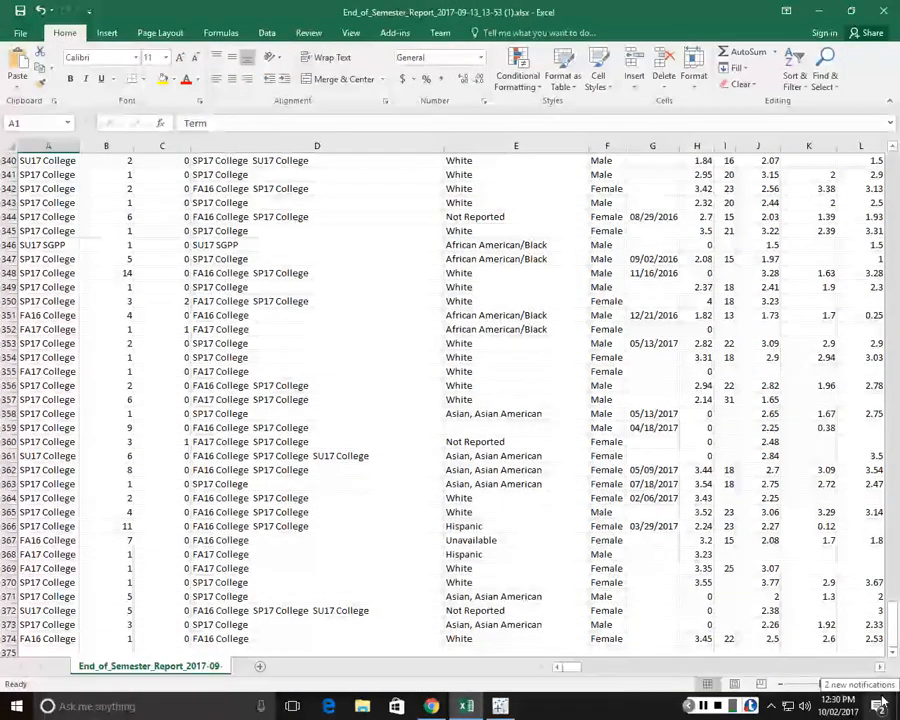
left_click(500, 706)
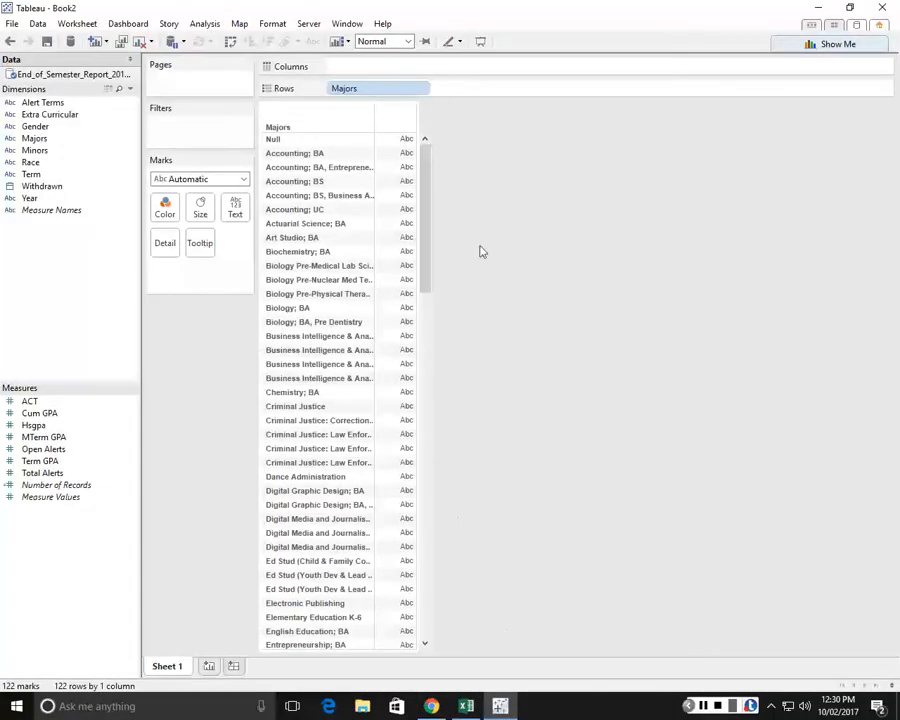
left_click_drag(424, 213, 428, 609)
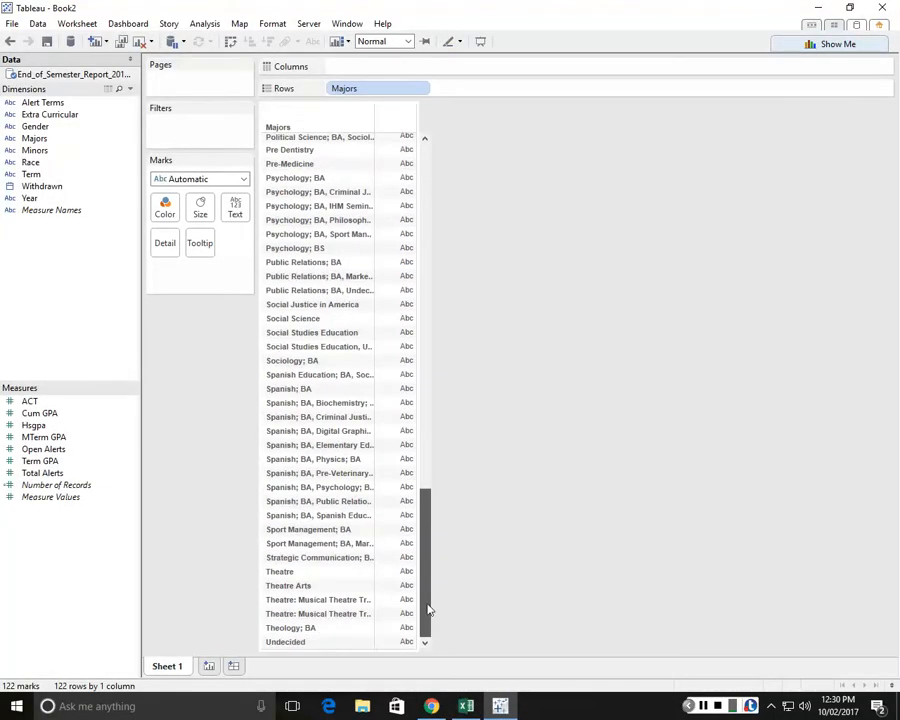
left_click_drag(431, 515, 436, 200)
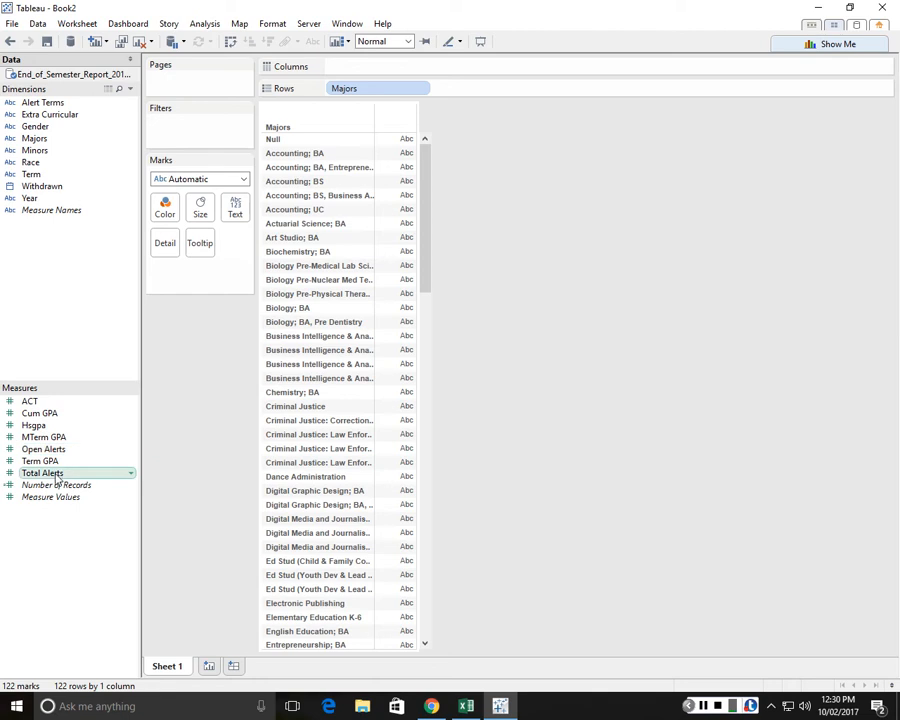
Label each major with ACT aggregated as Average, and plot ACT on the columns as a bar chart.
left_click_drag(30, 401, 406, 139)
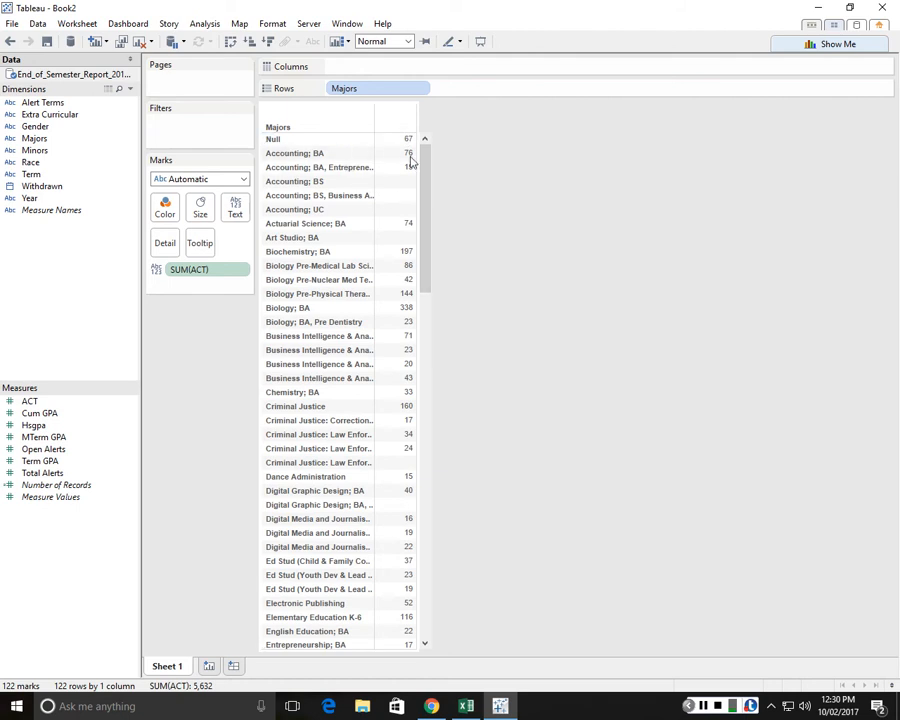
mouse_move(408, 144)
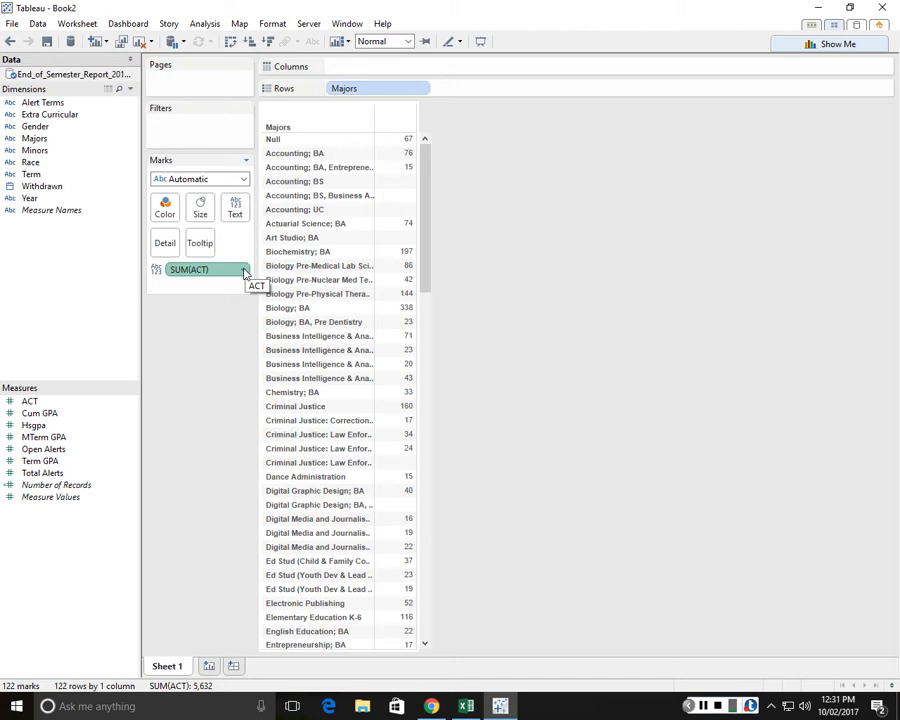
left_click(244, 270)
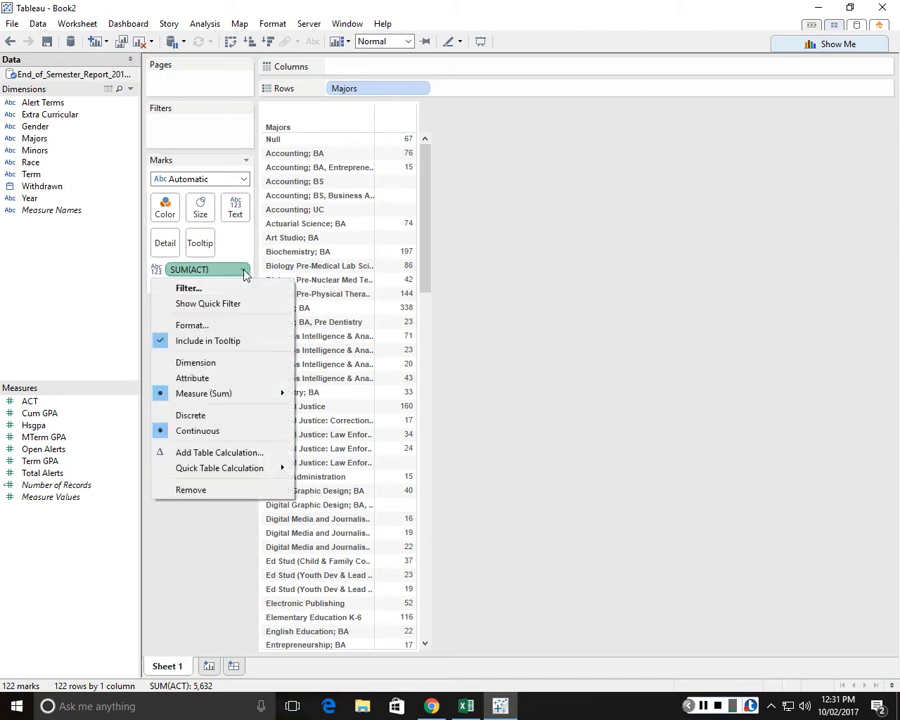
mouse_move(203, 394)
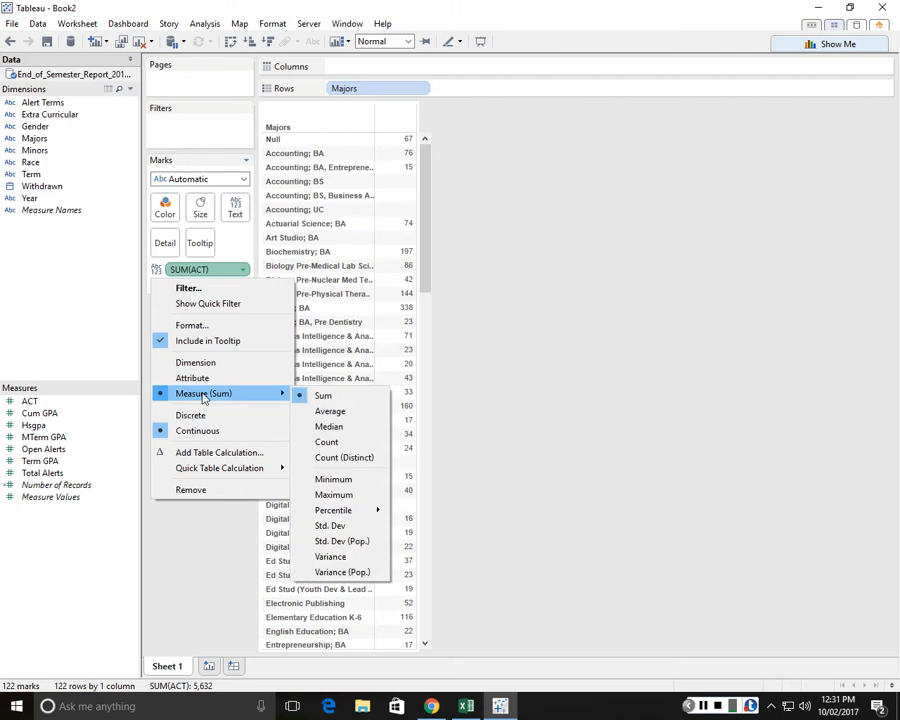
left_click(335, 411)
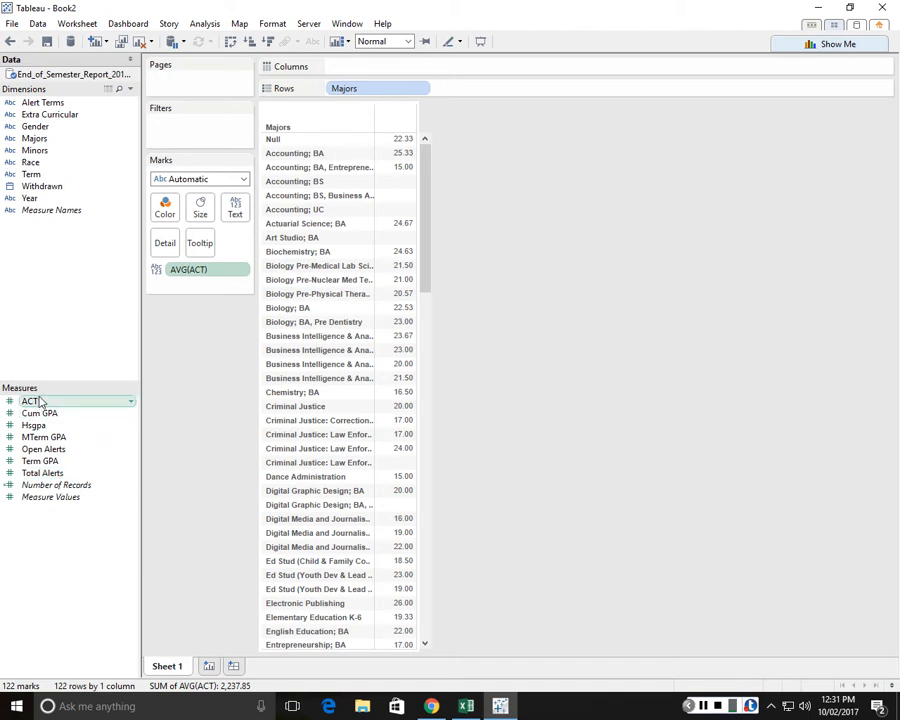
left_click_drag(36, 401, 405, 118)
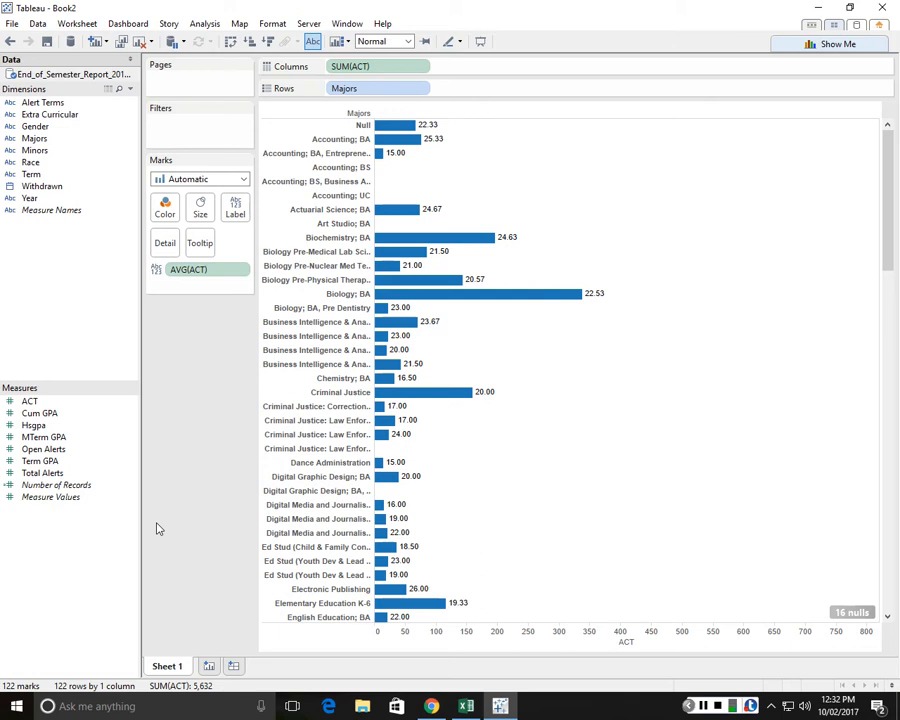
left_click(424, 89)
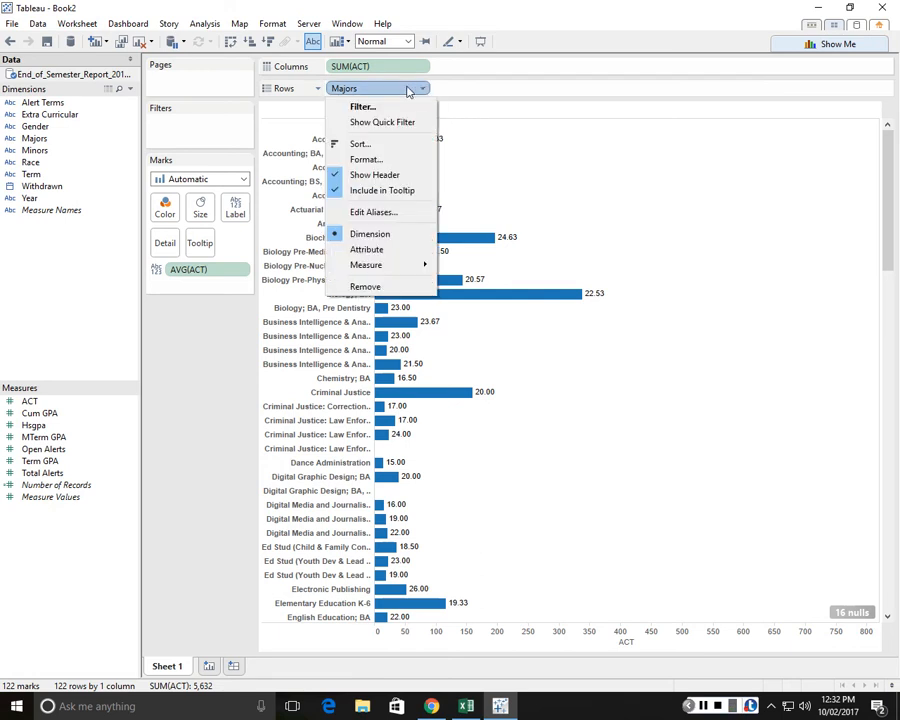
left_click(407, 91)
double_click(407, 91)
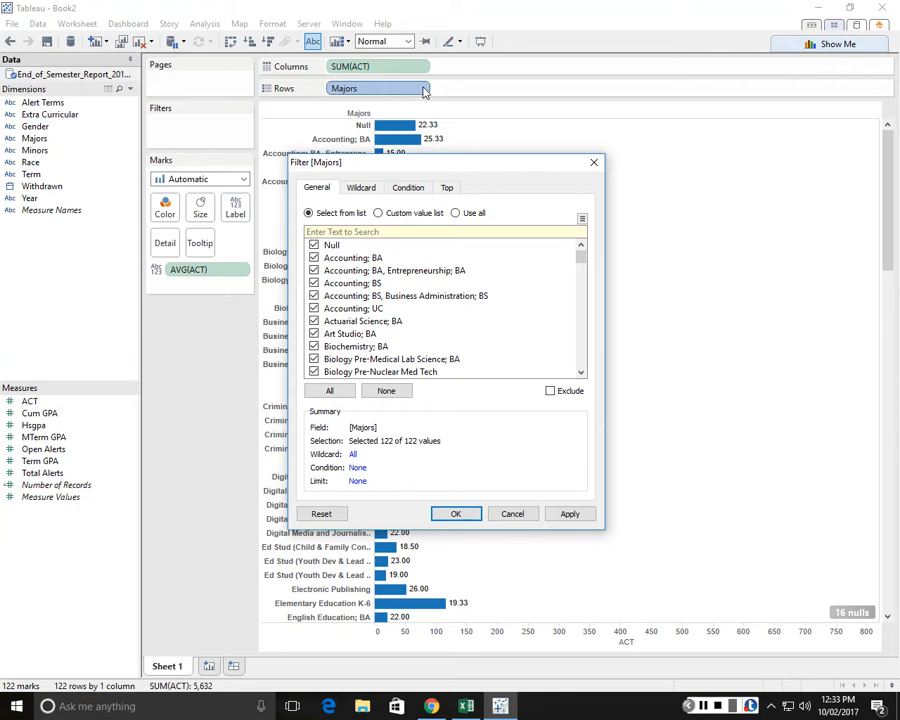
key("Escape")
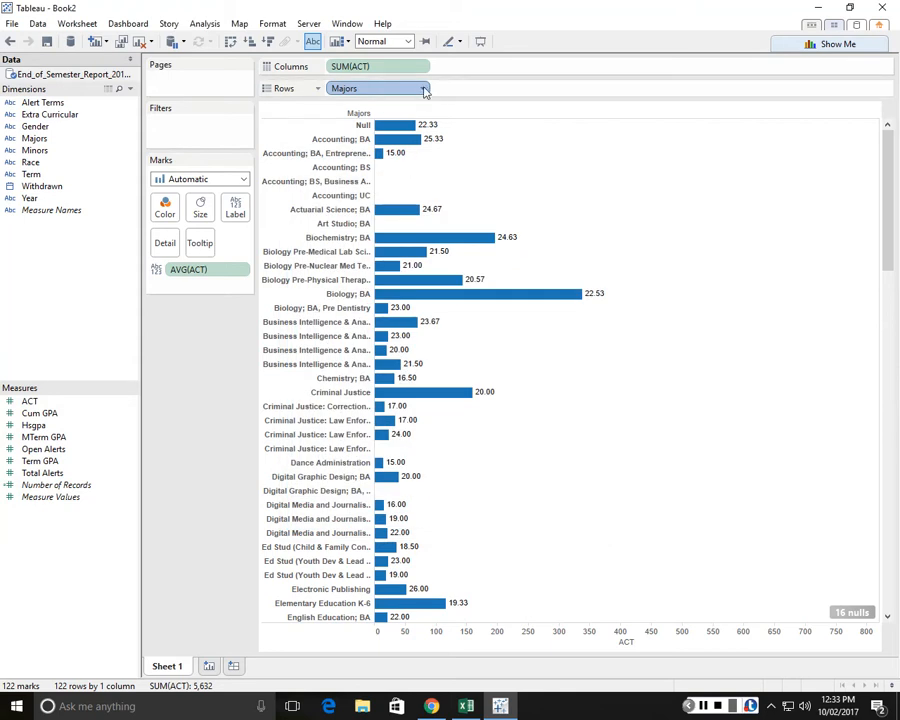
Remove Majors from the rows so that ACT is plotted as a single overall bar.
left_click(424, 89)
left_click(372, 286)
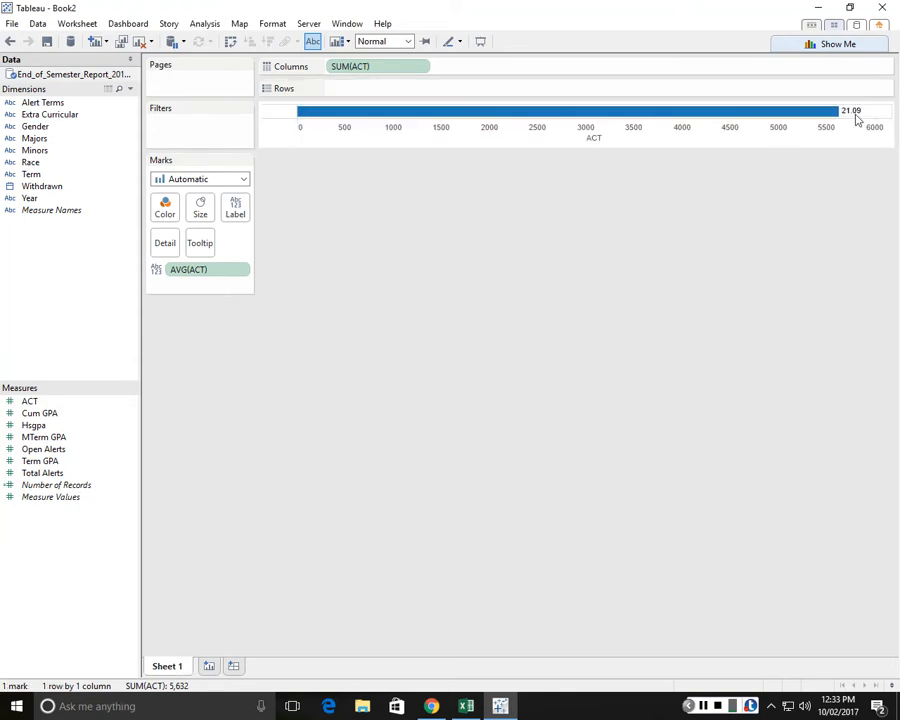
mouse_move(855, 119)
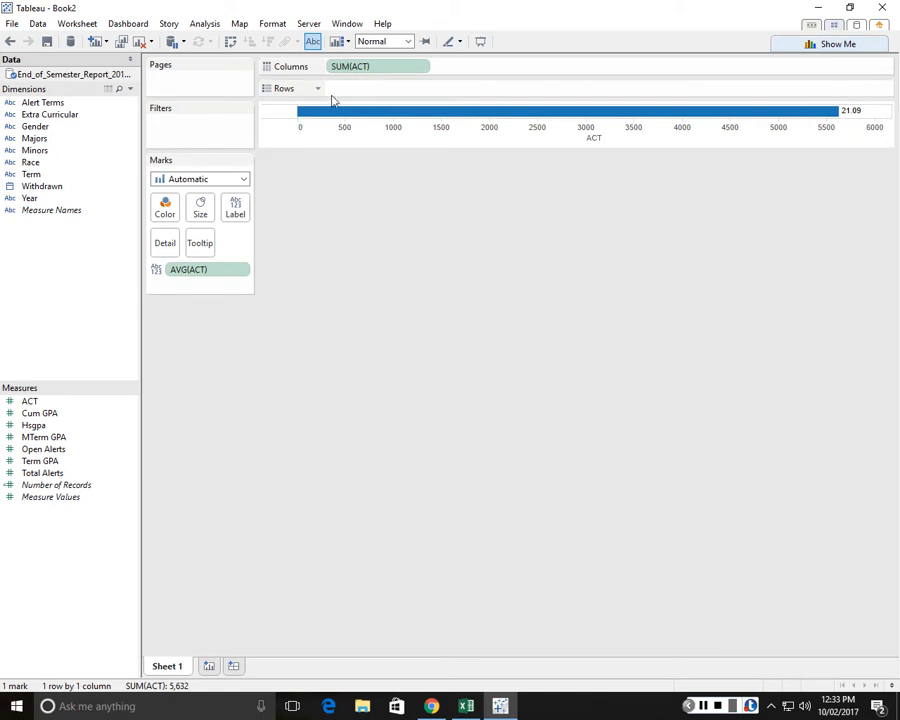
Try ACT on the rows as a vertical bar, and return it to the columns.
left_click_drag(370, 66, 347, 92)
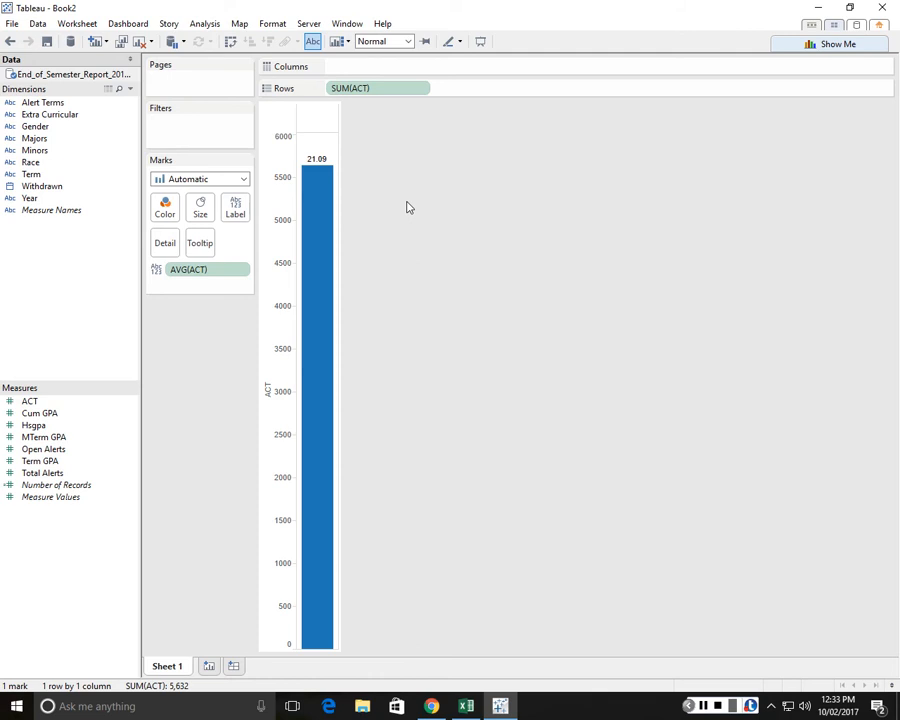
left_click_drag(356, 90, 359, 75)
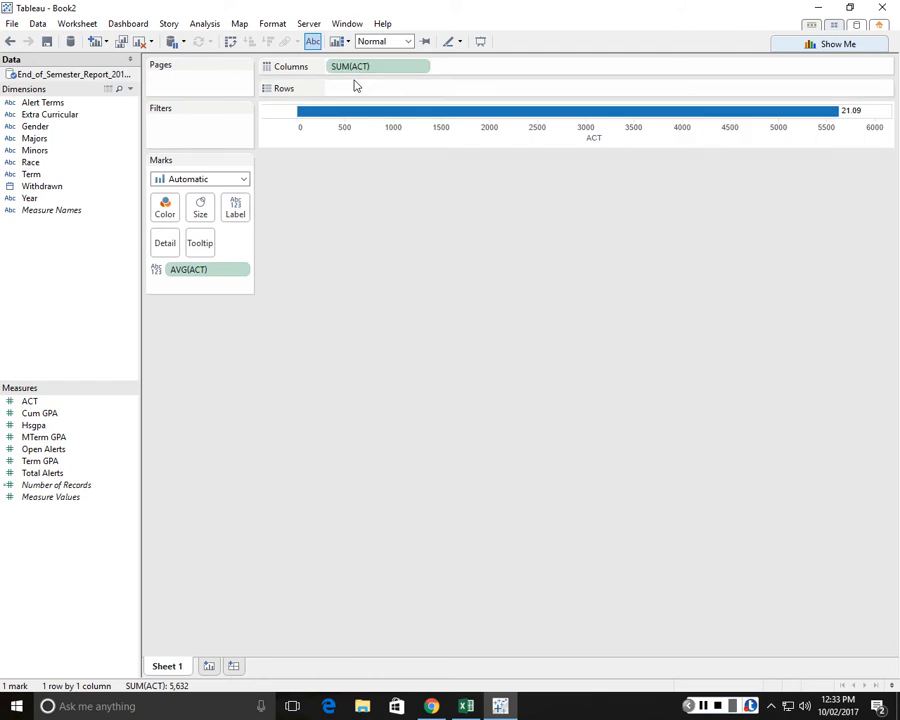
right_click(400, 70)
left_click(400, 88)
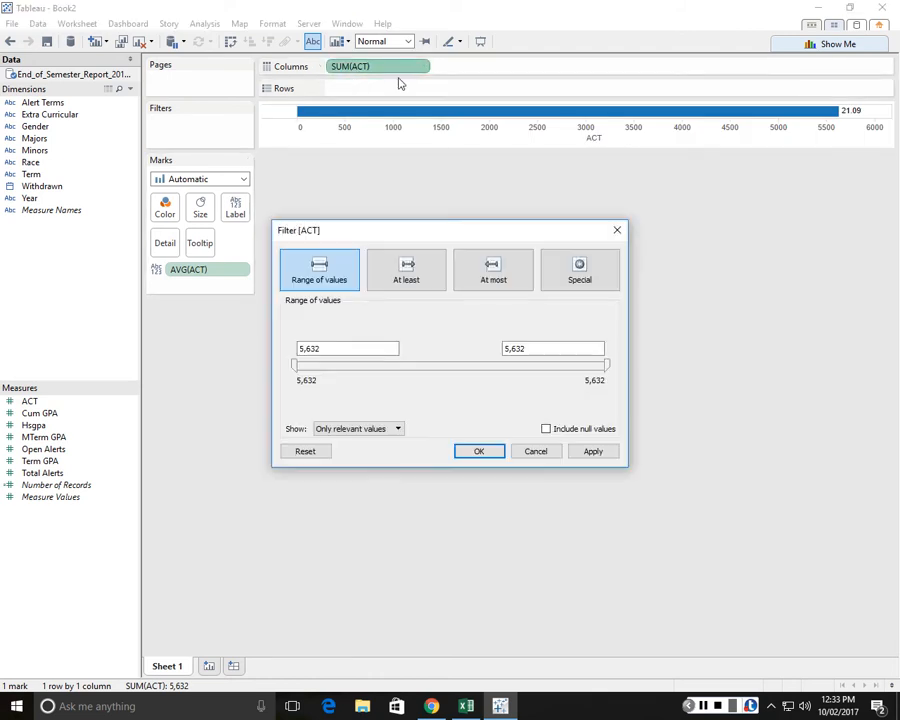
key("Escape")
mouse_move(392, 70)
left_mouse_down()
mouse_move(386, 97)
mouse_move(386, 76)
mouse_move(408, 73)
left_mouse_up()
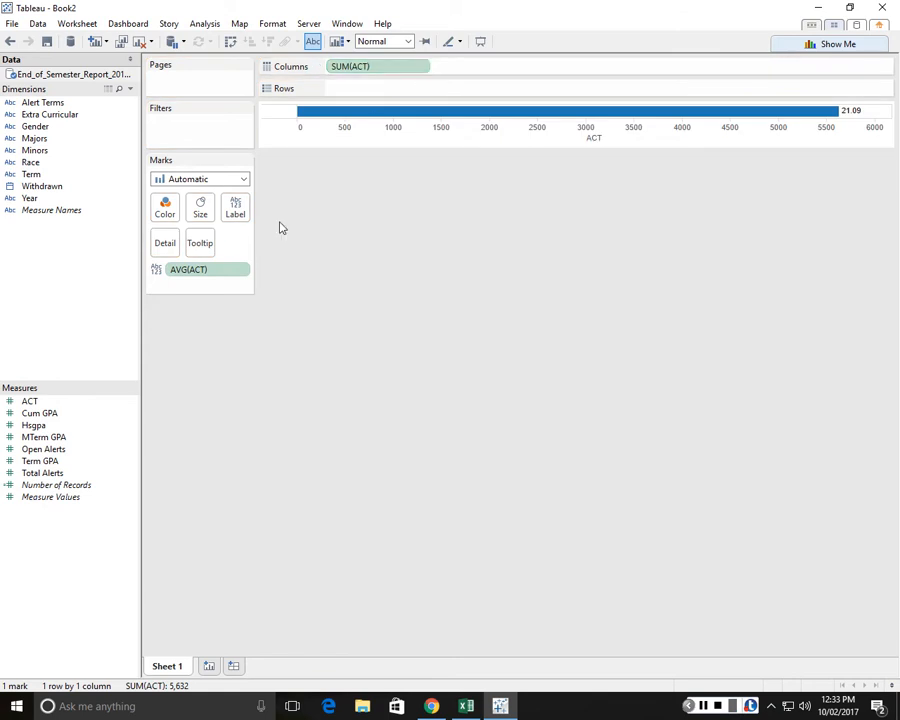
Change the aggregation of the ACT field on the columns from Sum to Average.
left_click(423, 67)
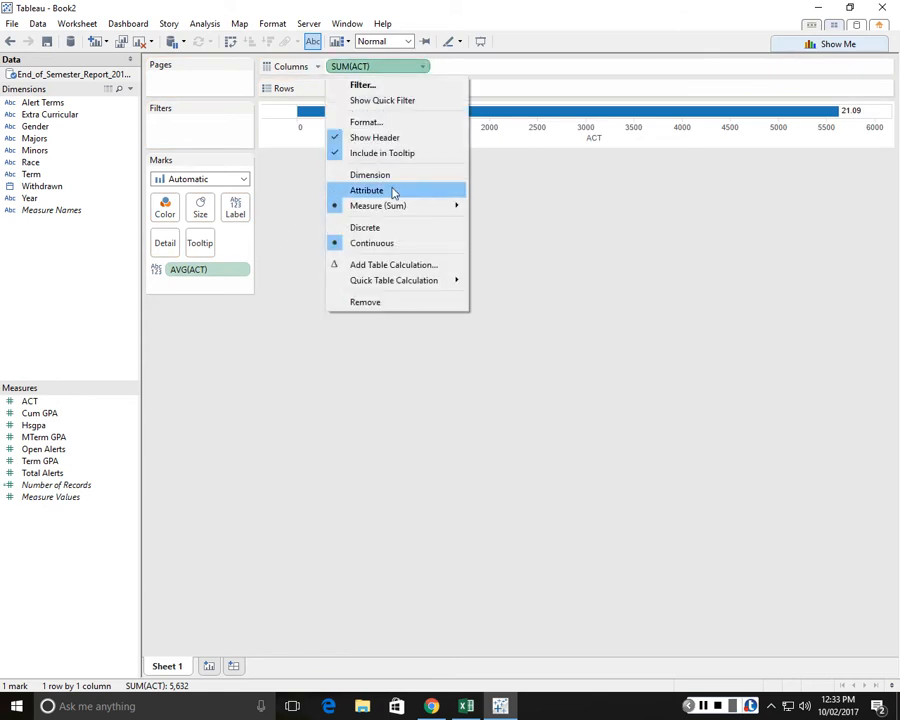
mouse_move(396, 205)
left_click(510, 224)
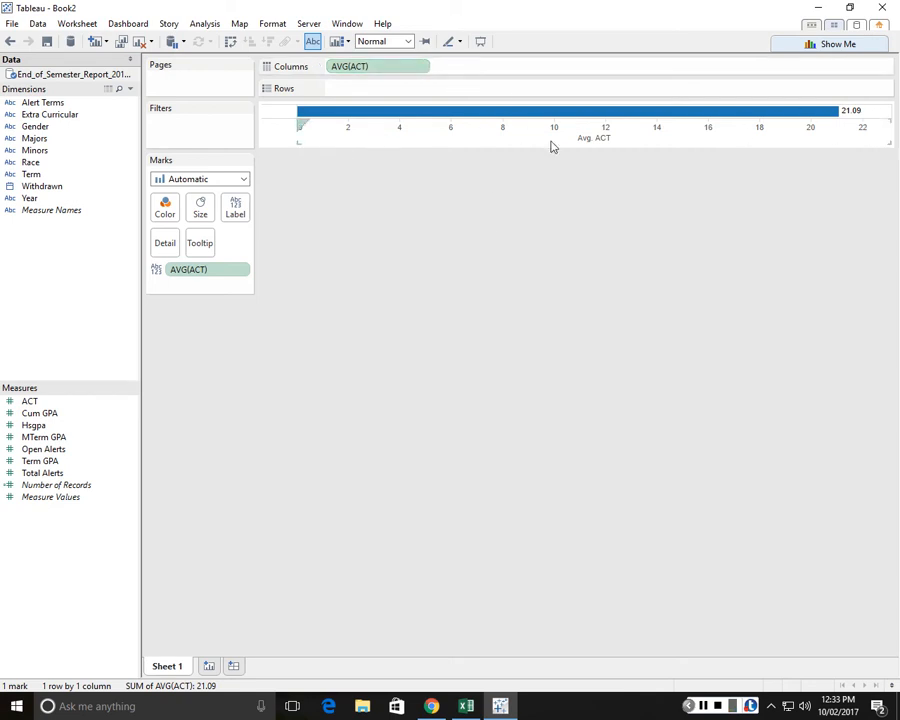
left_click(423, 67)
mouse_move(413, 212)
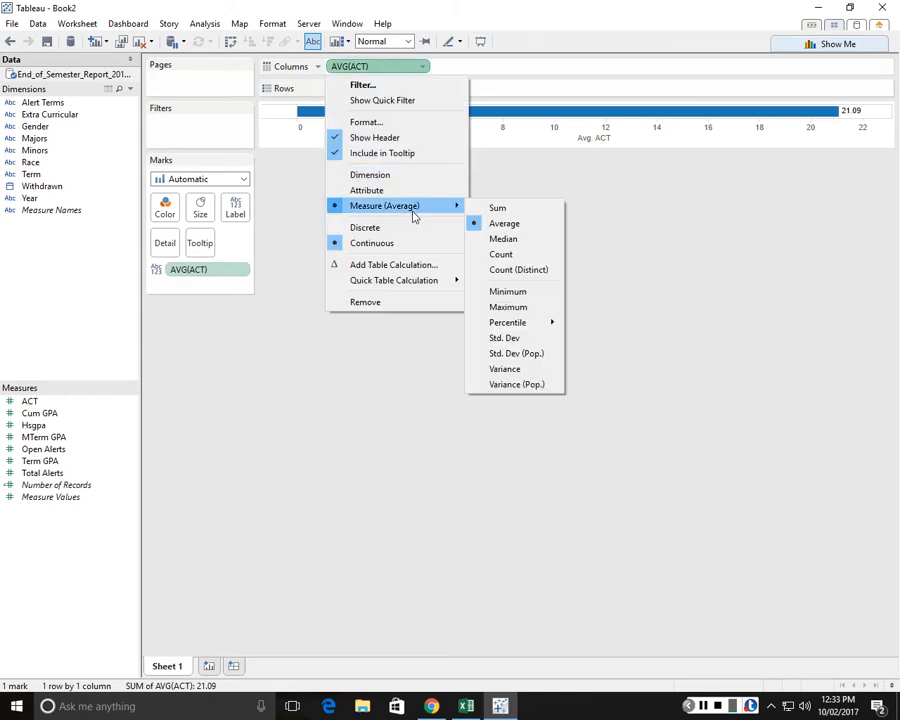
left_click(510, 180)
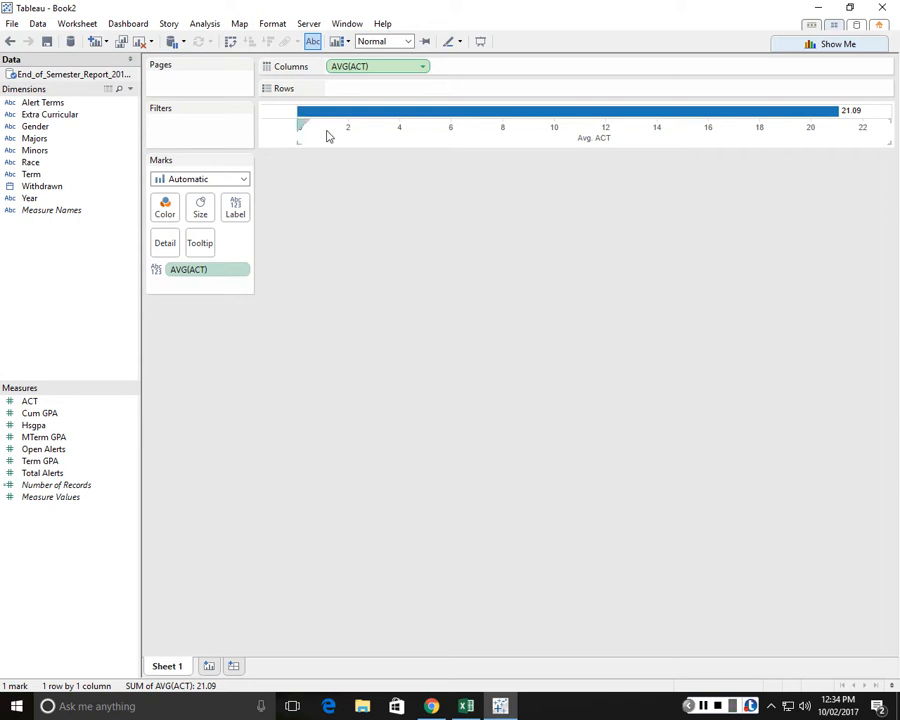
Try splitting the average ACT by Gender, first on the rows and as a mark label, and remove Gender from the view.
left_click(38, 426)
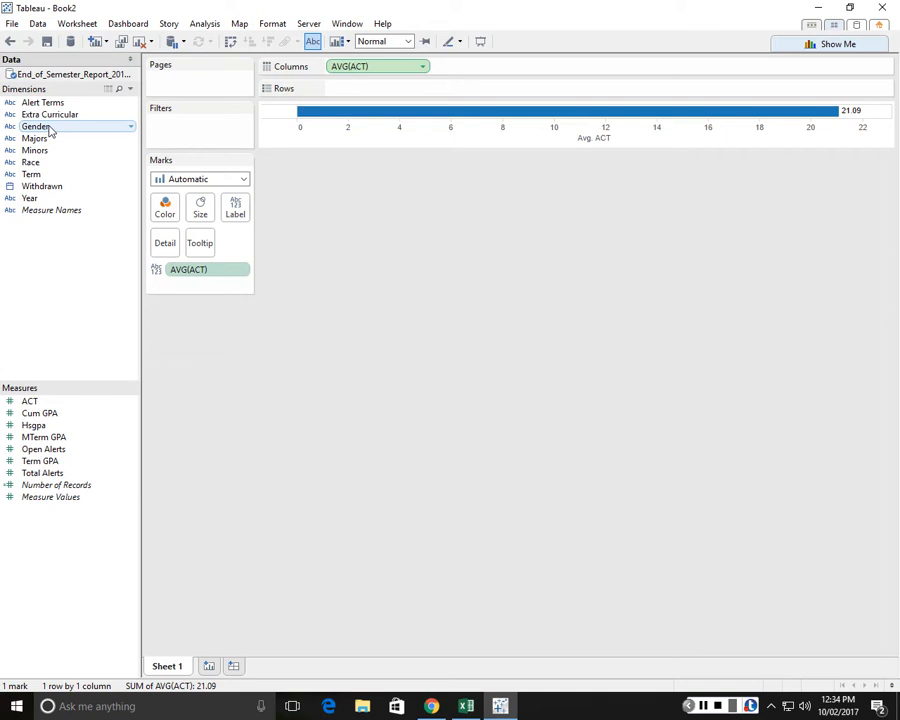
left_click_drag(74, 125, 368, 96)
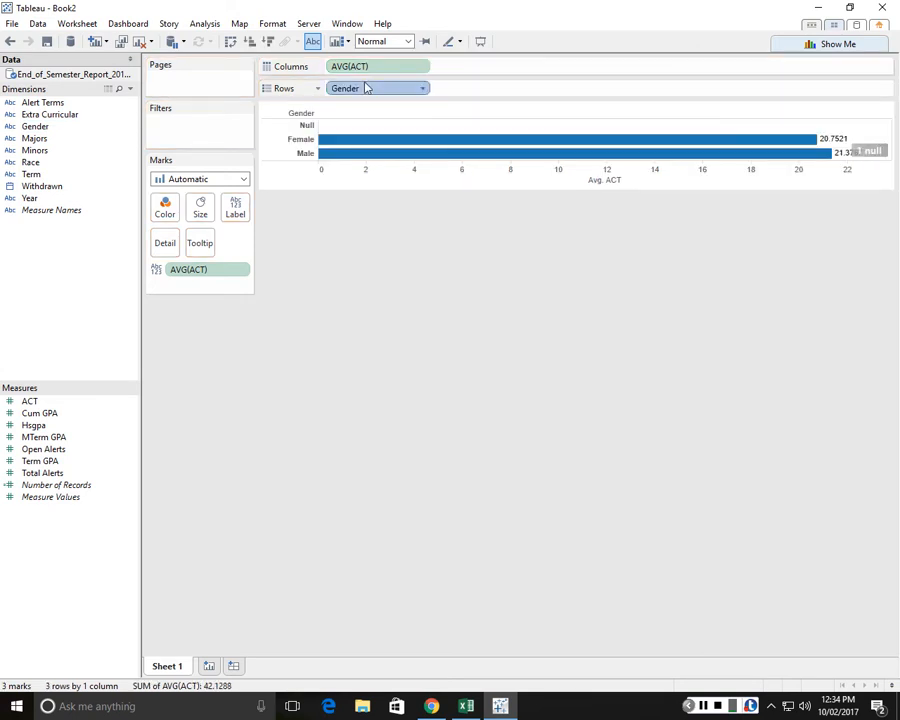
left_click_drag(424, 87, 207, 281)
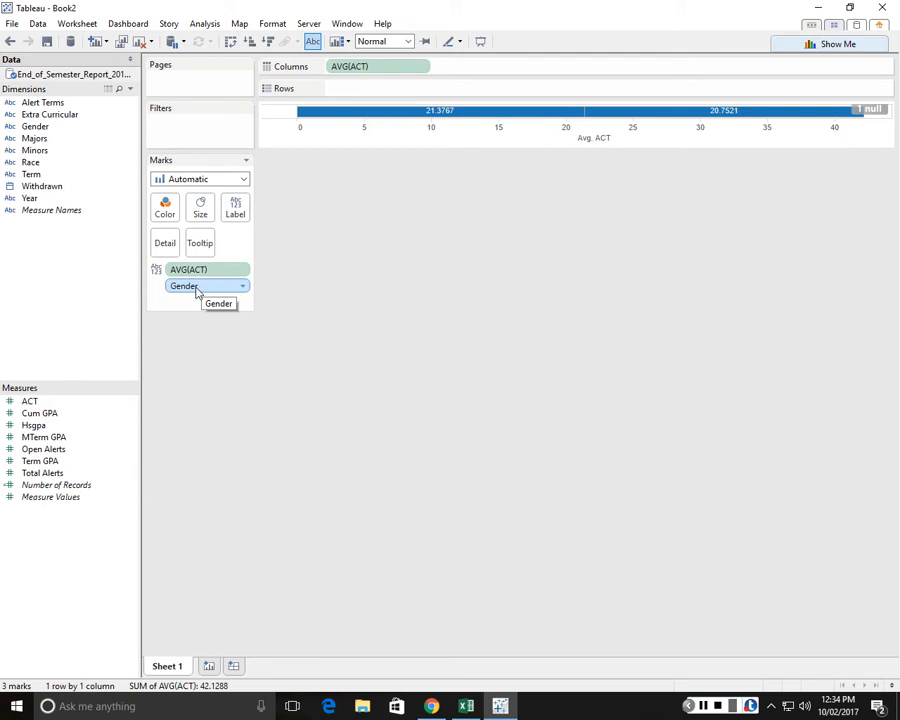
left_click_drag(240, 289, 69, 257)
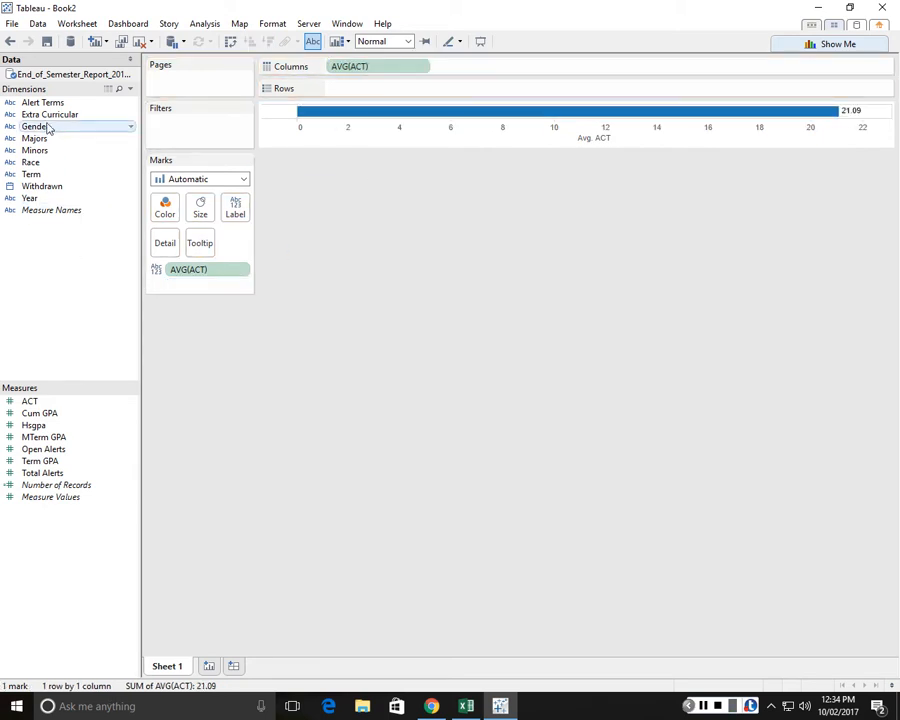
right_click(355, 115)
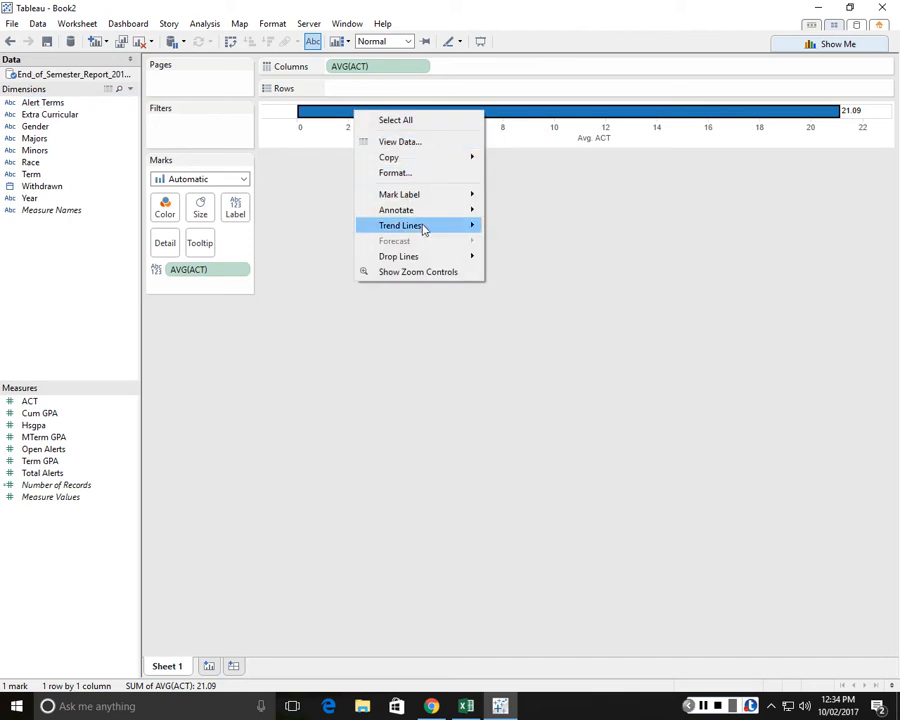
mouse_move(434, 227)
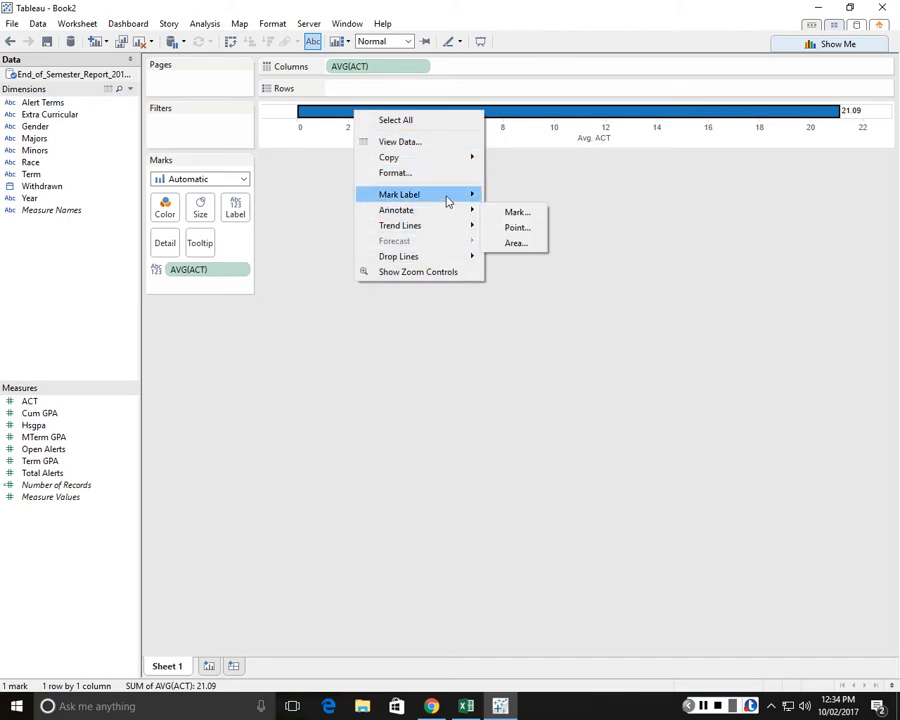
mouse_move(448, 200)
left_click(416, 102)
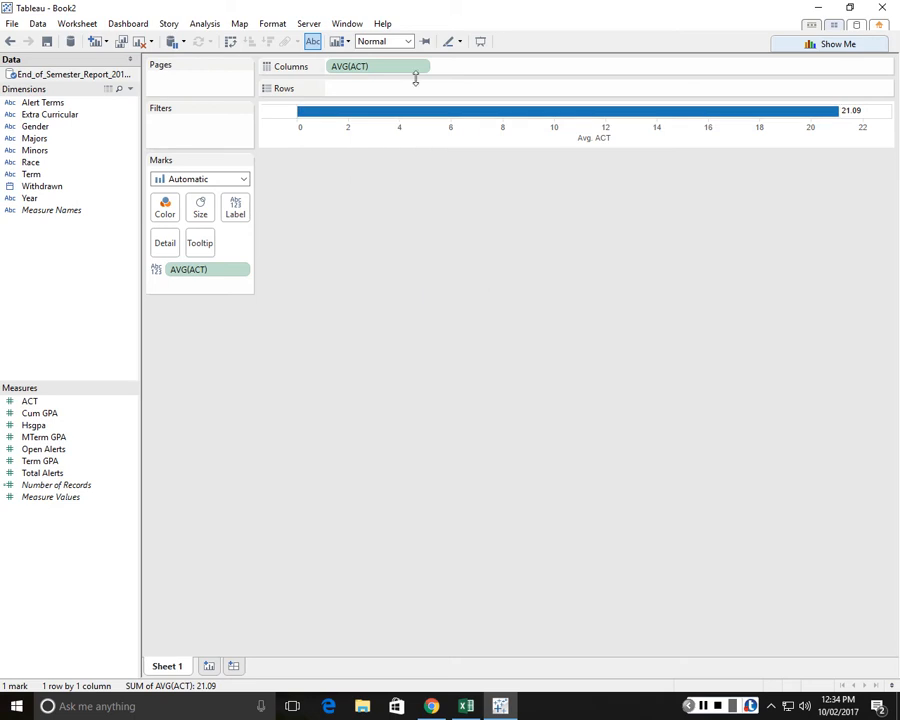
double_click(424, 70)
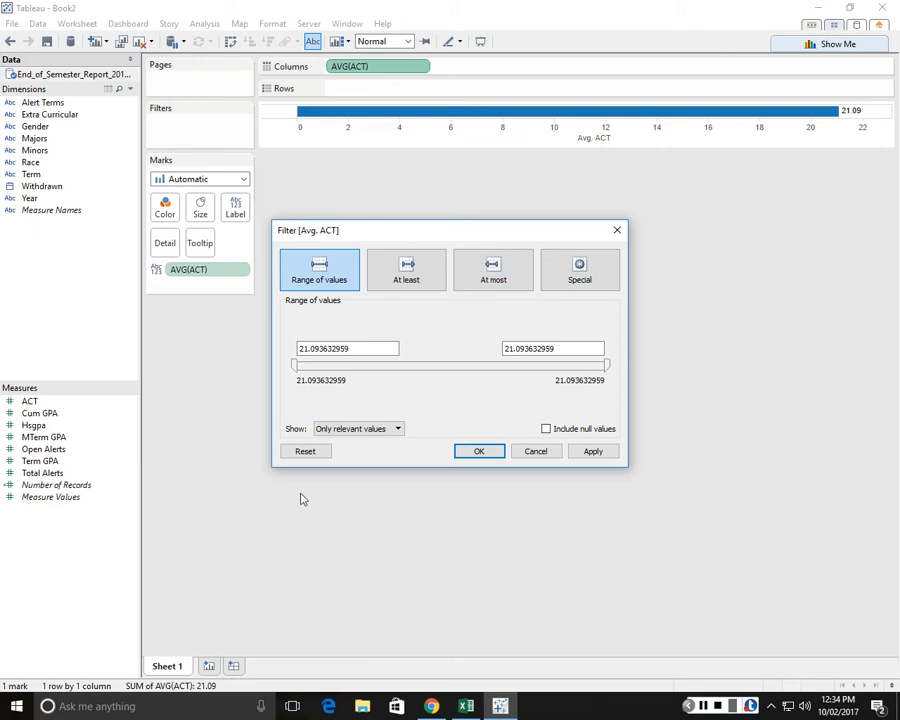
left_click(492, 268)
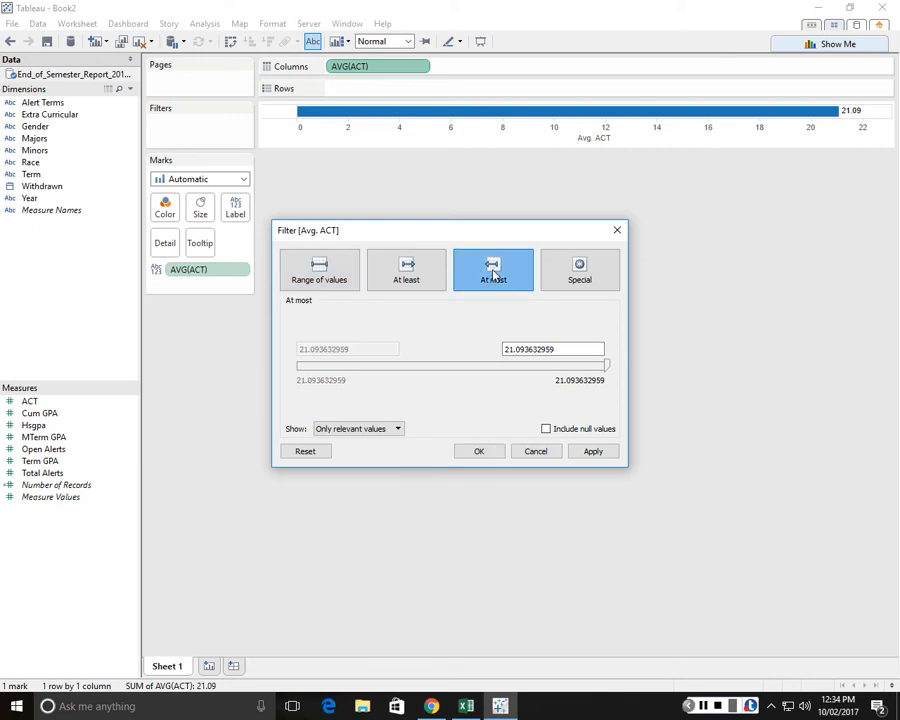
left_click(406, 277)
left_click(318, 268)
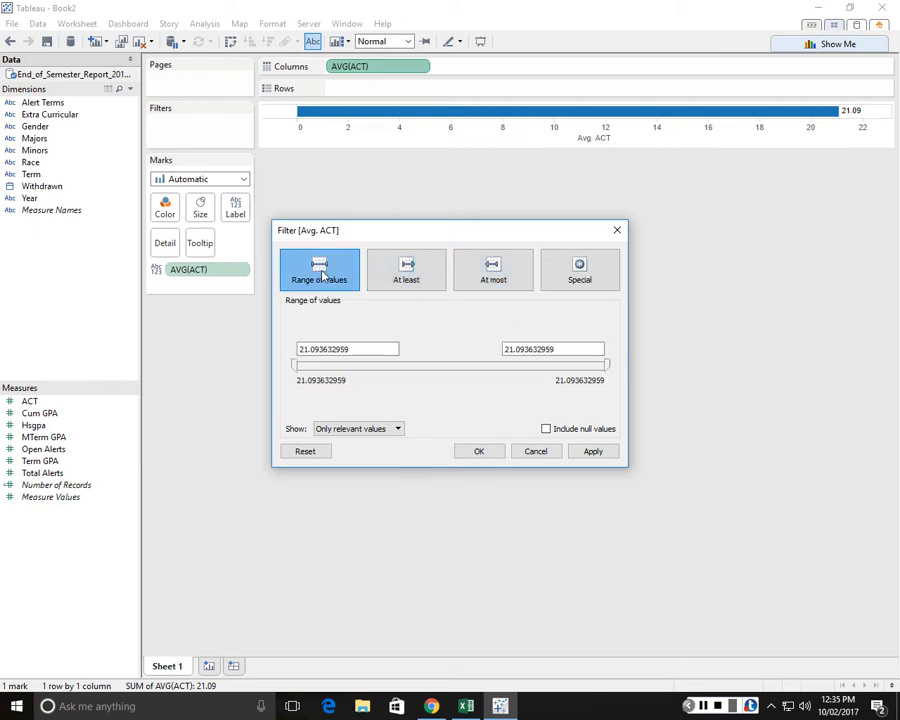
left_click(536, 451)
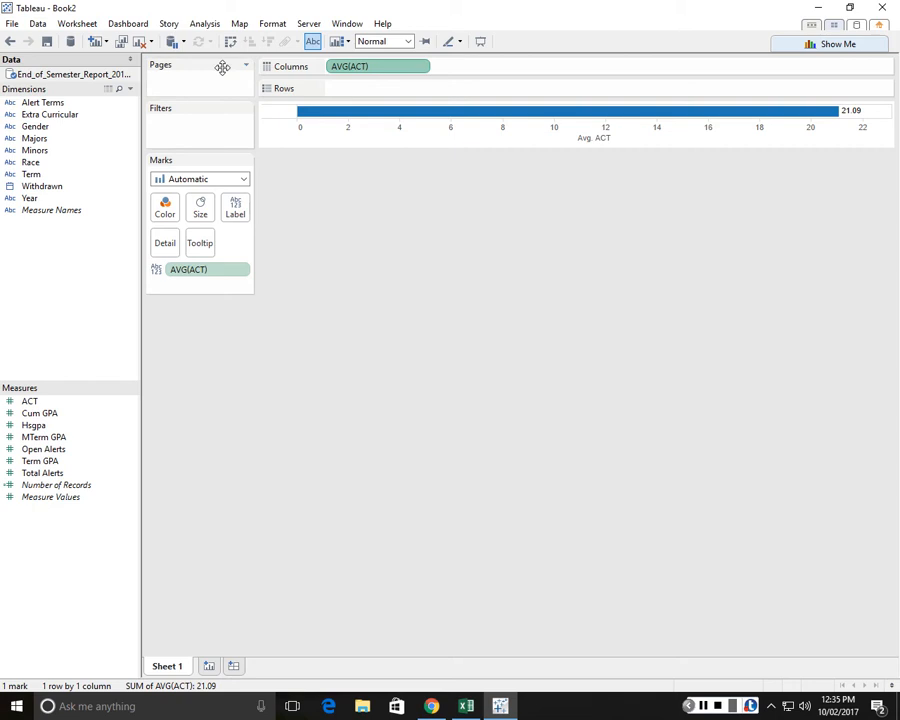
left_click(341, 43)
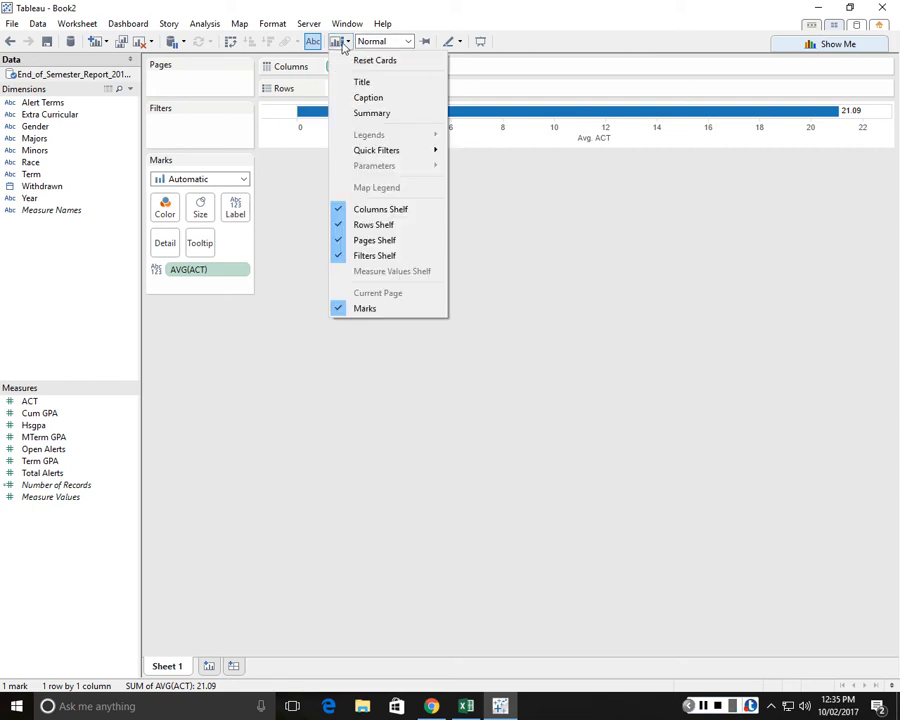
left_click(340, 48)
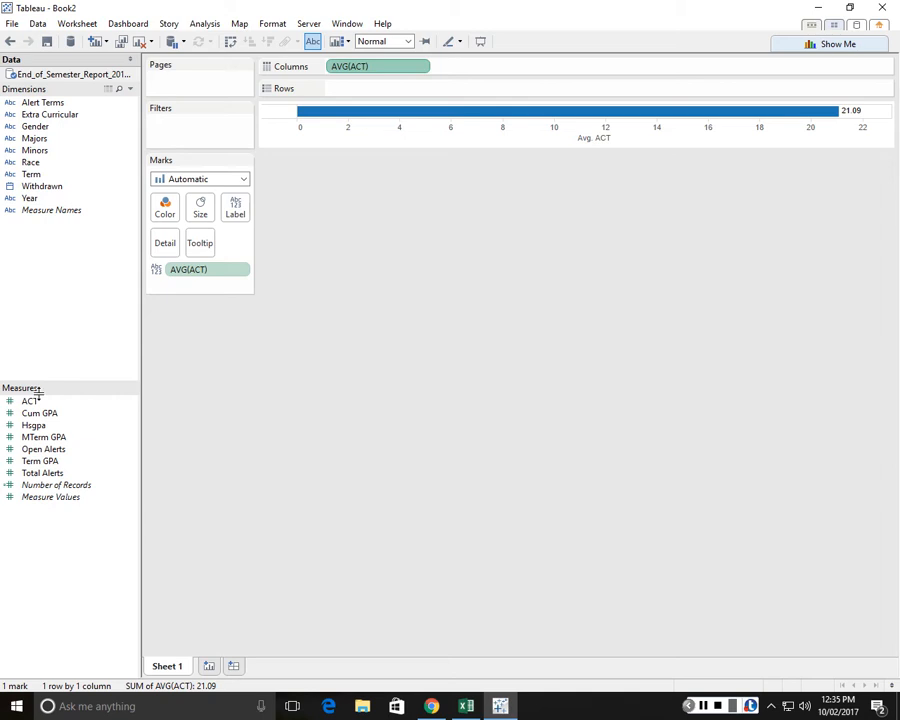
Add ACT to the rows, try horizontal bars, and convert the view to a histogram of binned ACT scores.
mouse_move(30, 405)
left_mouse_down()
mouse_move(190, 304)
mouse_move(275, 120)
mouse_move(248, 250)
mouse_move(282, 119)
left_mouse_up()
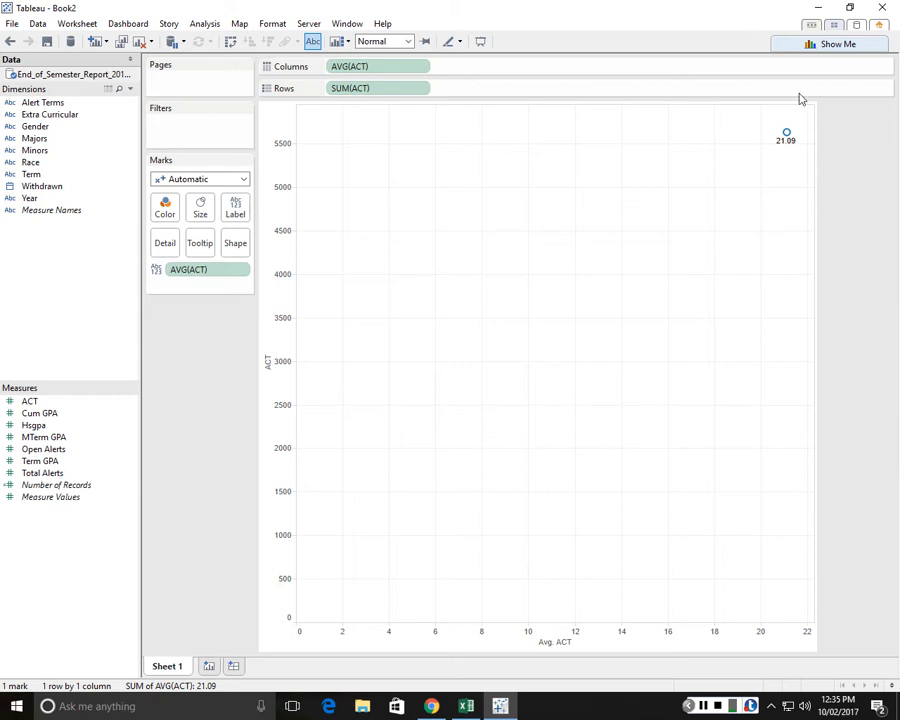
left_click(830, 46)
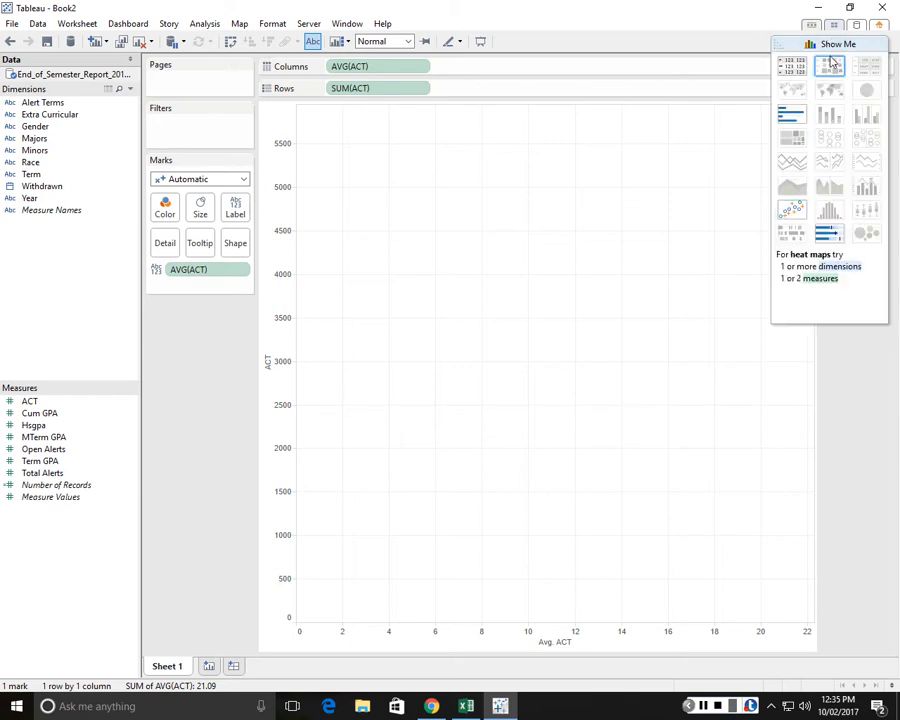
left_click(795, 117)
left_click(829, 210)
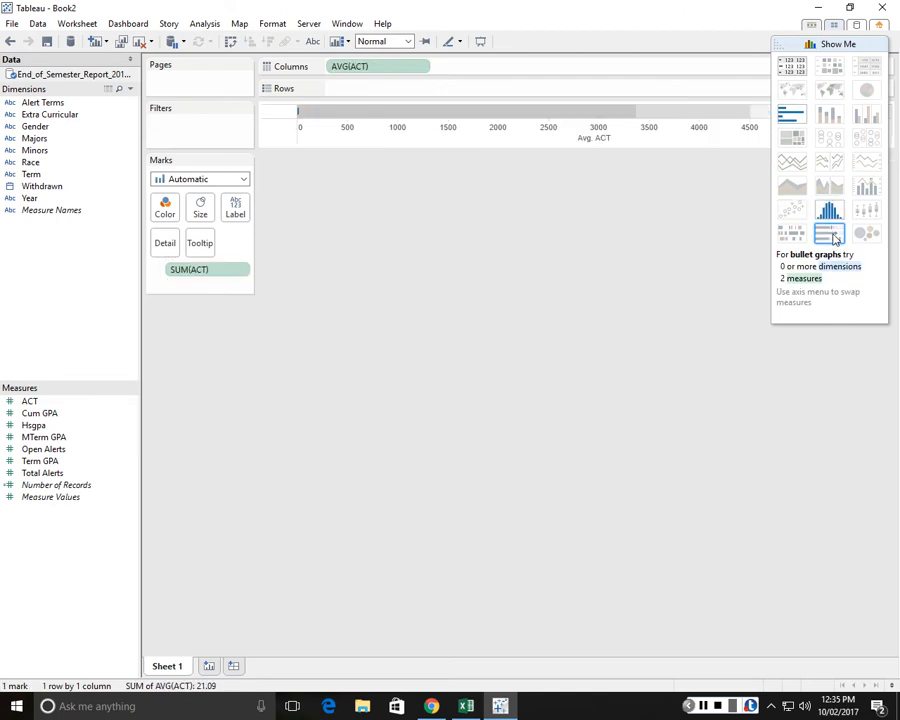
left_click(799, 69)
left_click(791, 116)
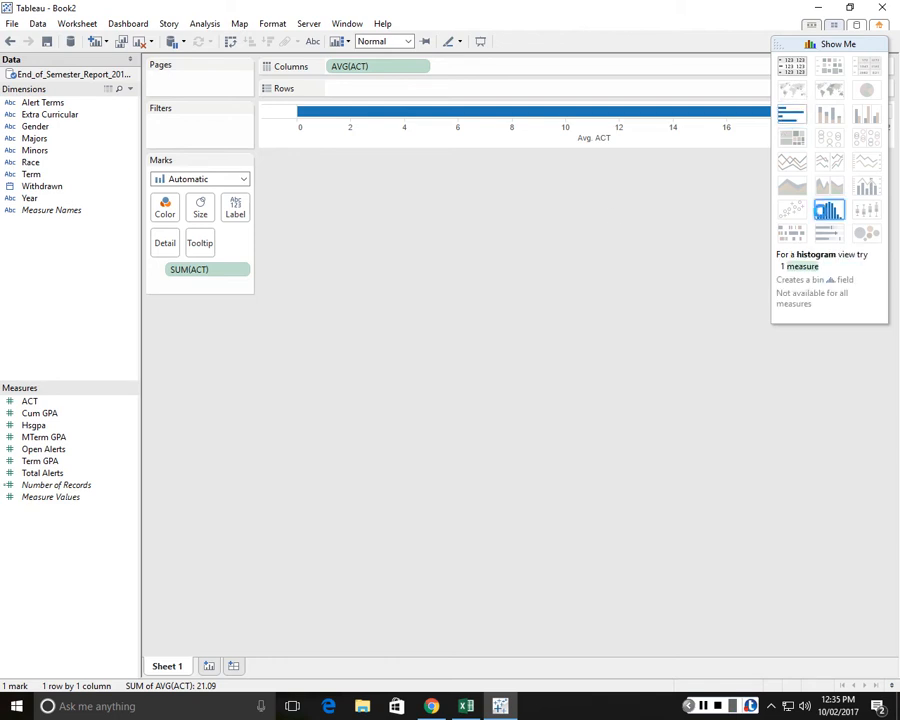
left_click(826, 210)
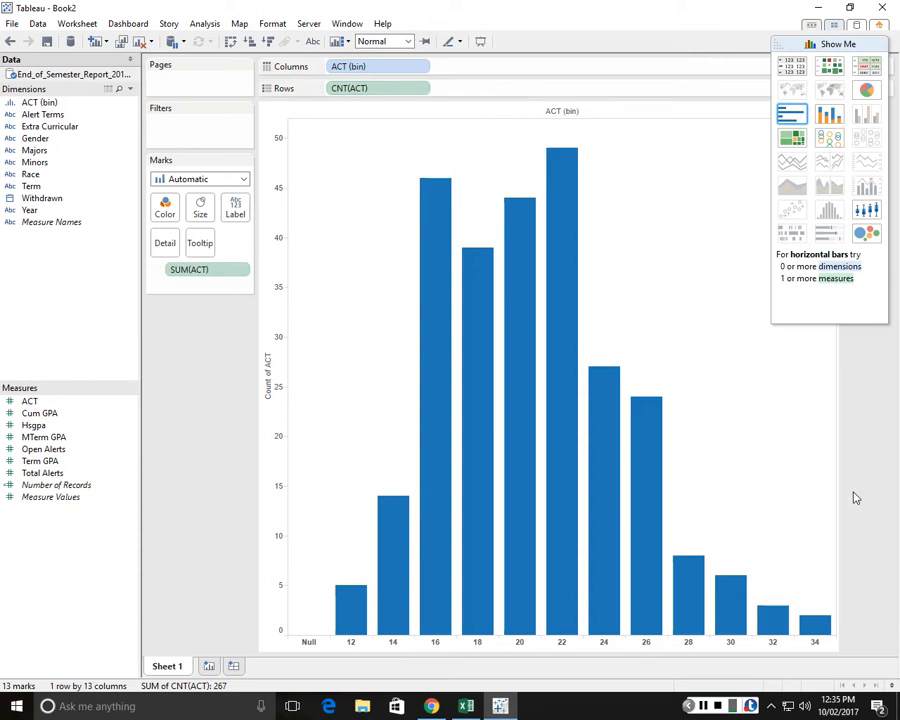
Set the aggregation of the ACT detail field on the histogram's marks to Average.
left_click(422, 91)
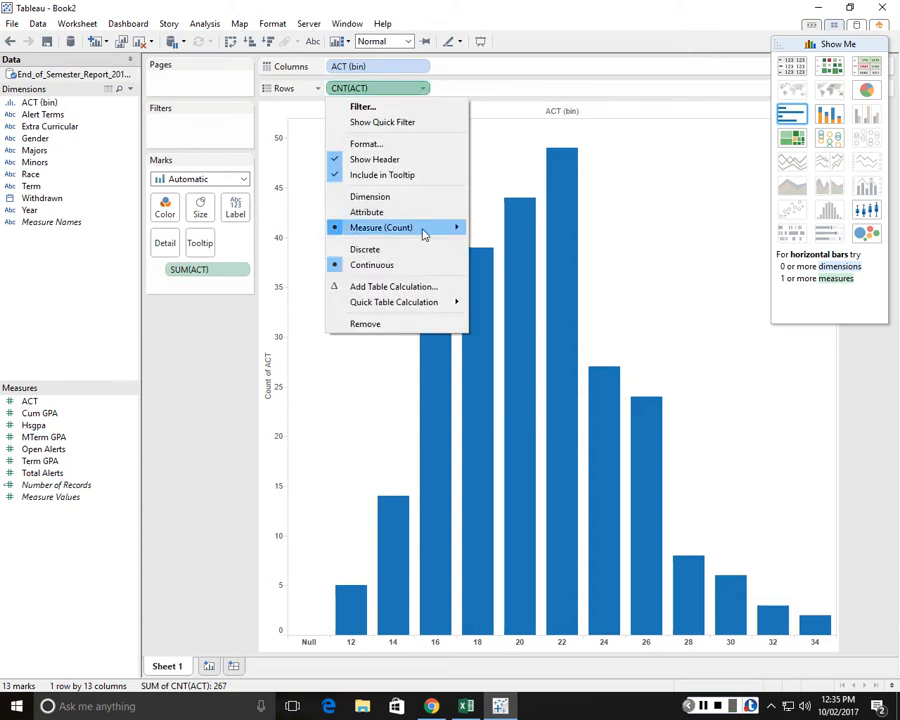
left_click(538, 38)
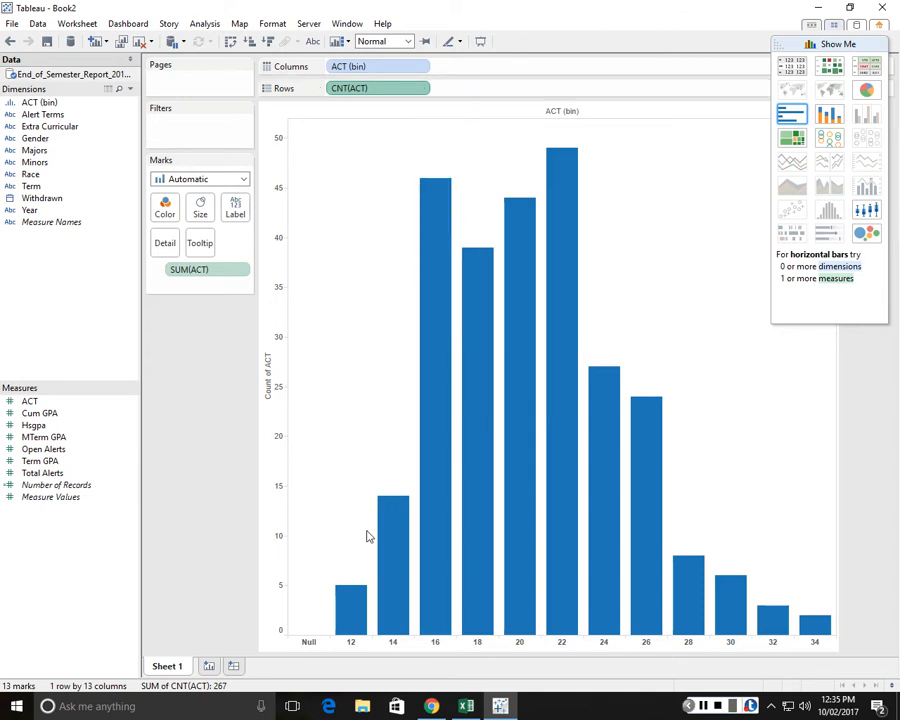
mouse_move(364, 618)
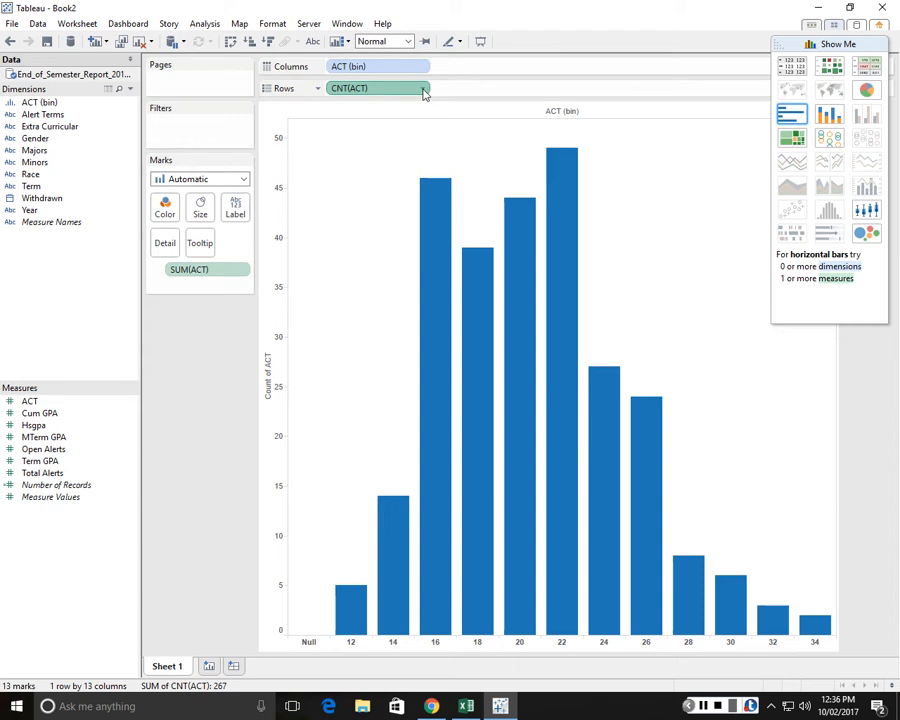
left_click(243, 271)
mouse_move(219, 395)
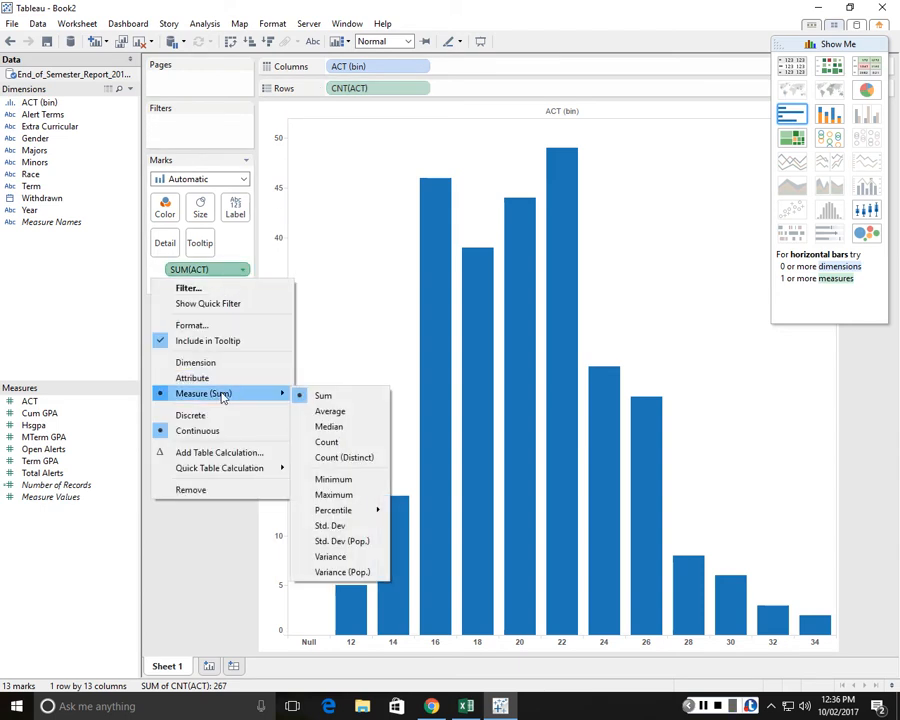
left_click(338, 409)
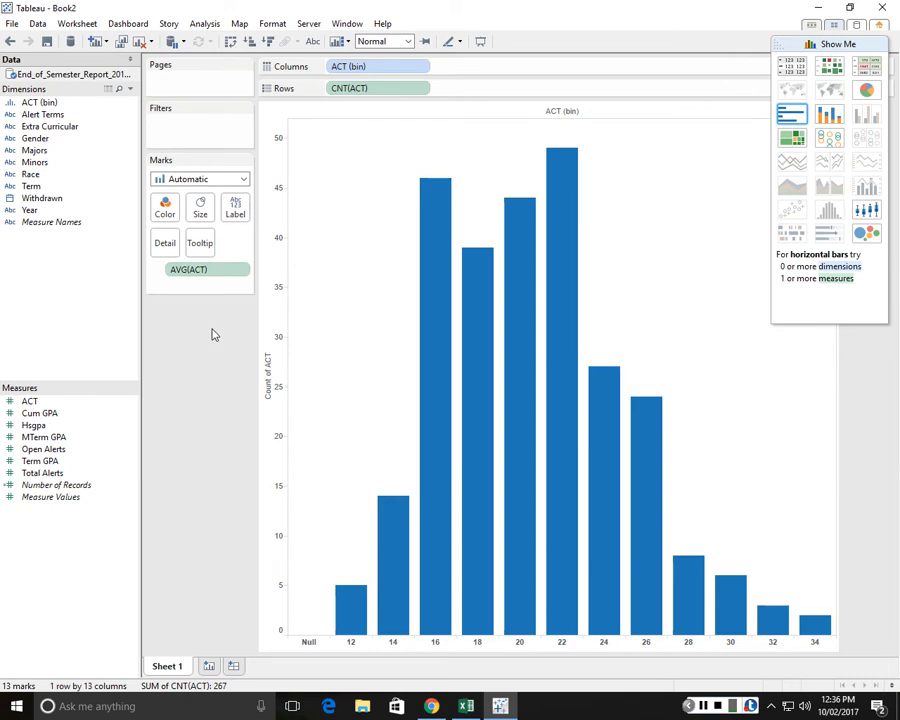
mouse_move(477, 443)
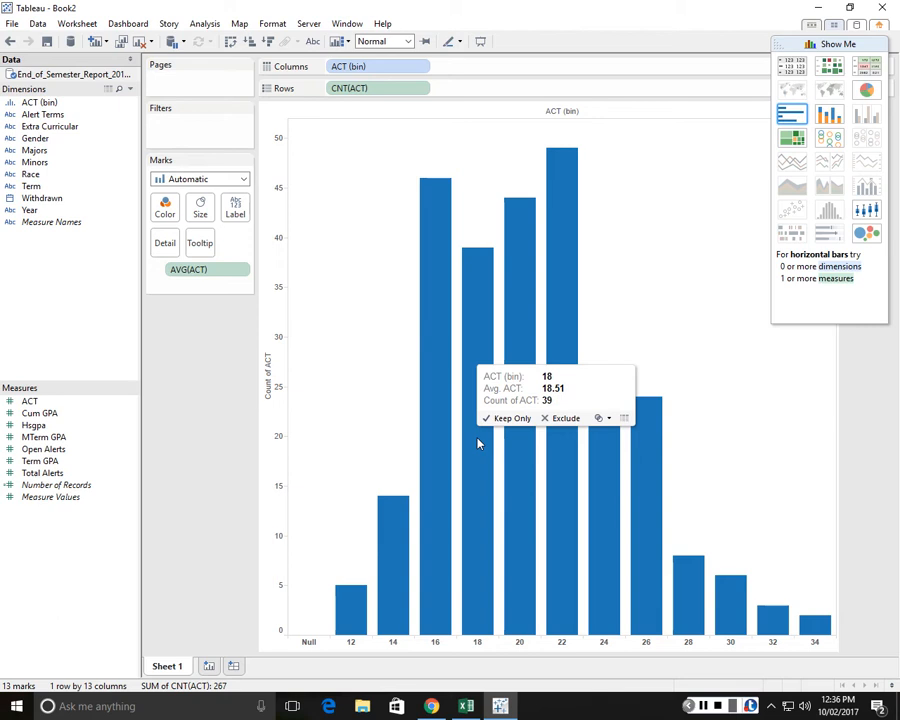
mouse_move(398, 535)
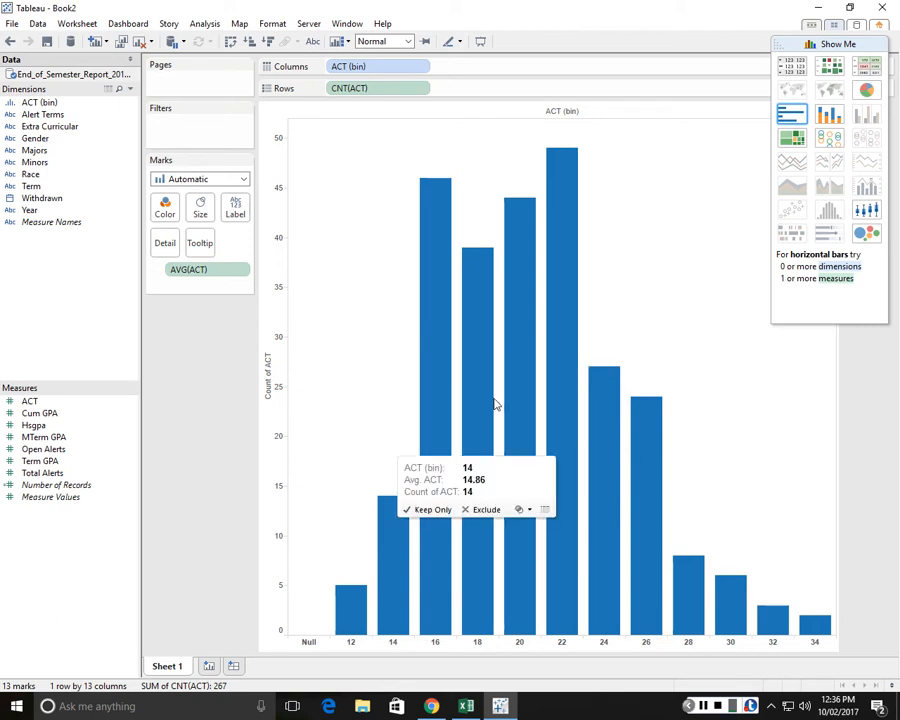
mouse_move(482, 357)
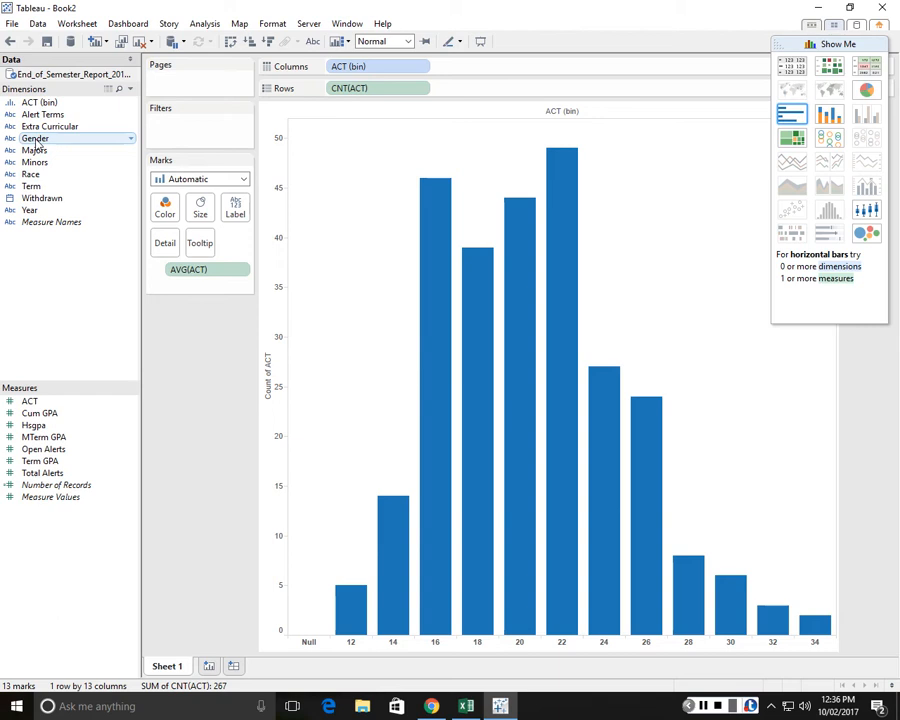
Split the ACT histogram by Gender on the rows and exclude the Null gender group.
left_click_drag(35, 144, 327, 93)
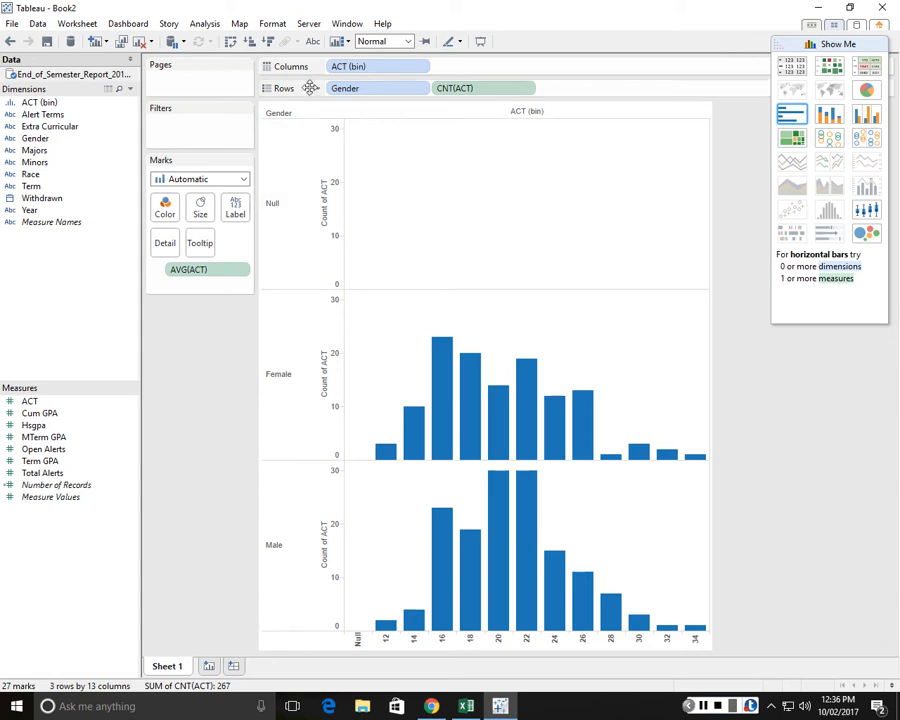
right_click(287, 188)
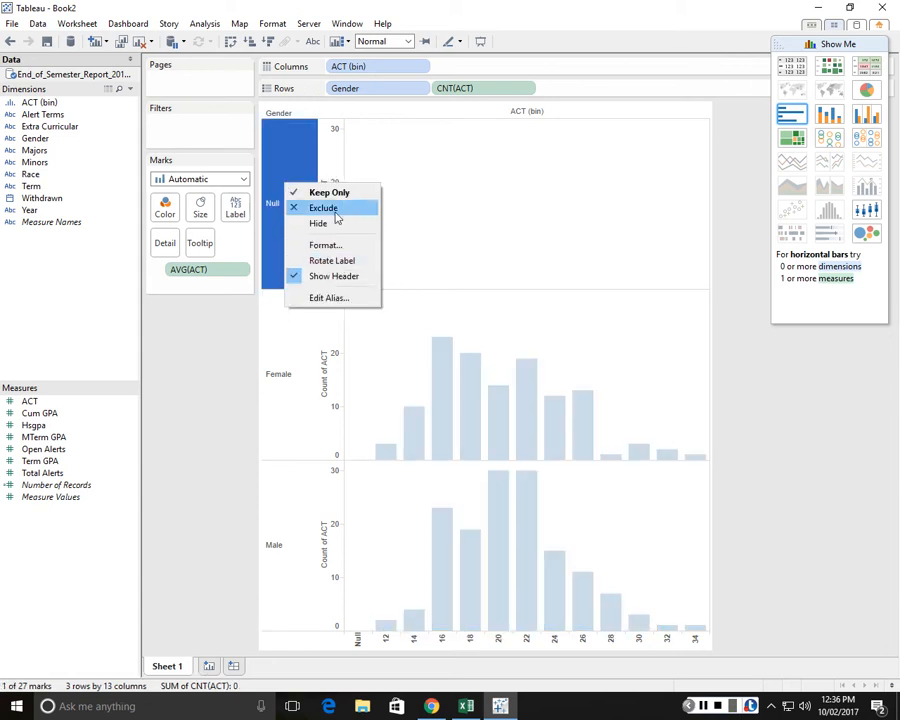
left_click(330, 207)
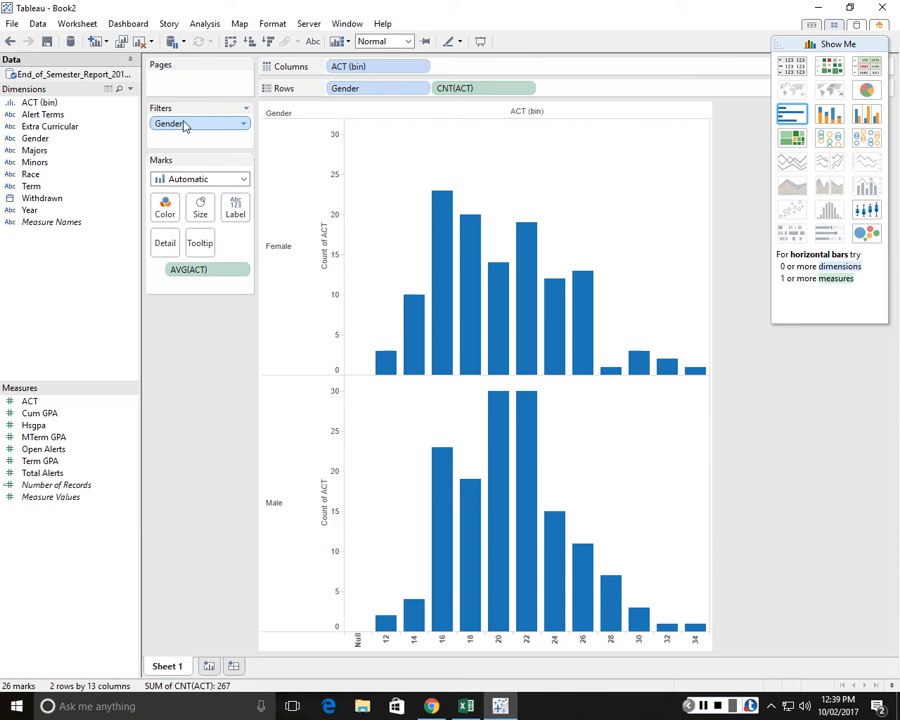
Create a new worksheet and chart Total Alerts on the columns against Extra Curricular on the rows as horizontal bars.
left_click(209, 667)
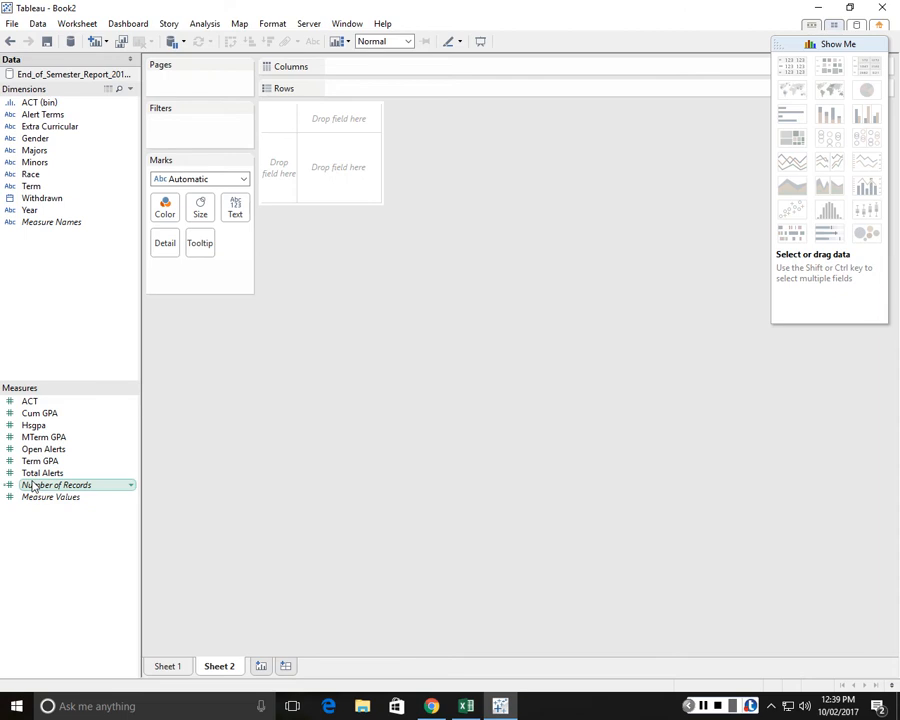
left_click_drag(44, 474, 287, 178)
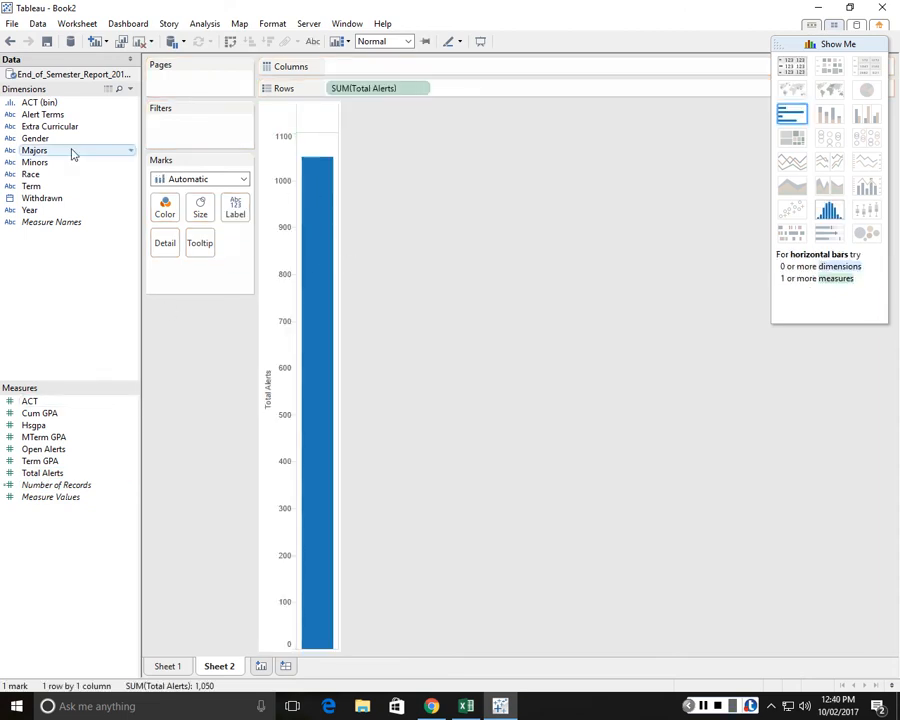
left_click_drag(62, 126, 302, 190)
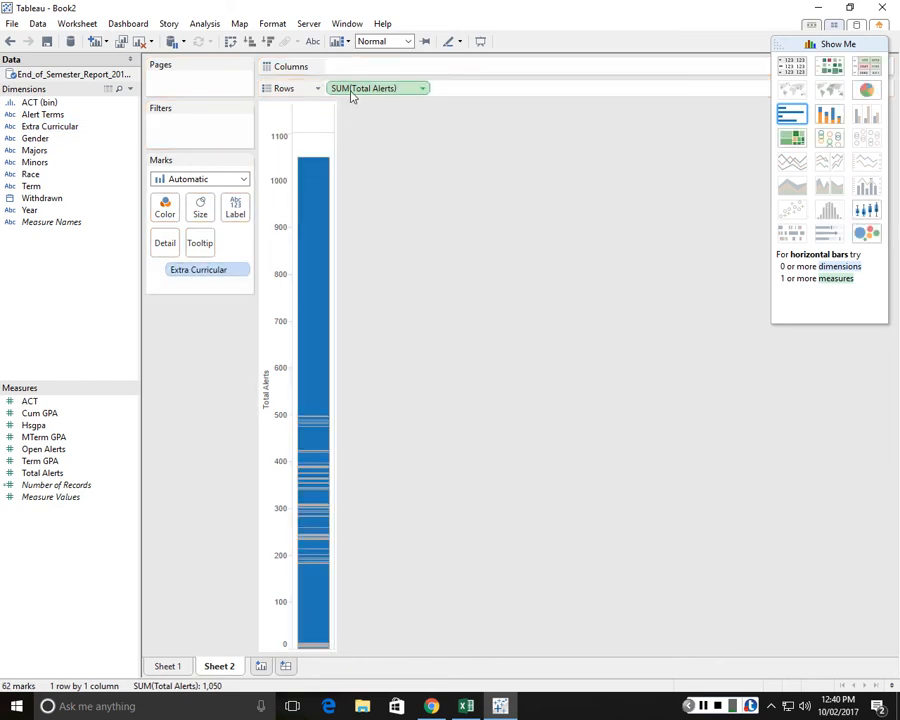
left_click_drag(350, 90, 352, 74)
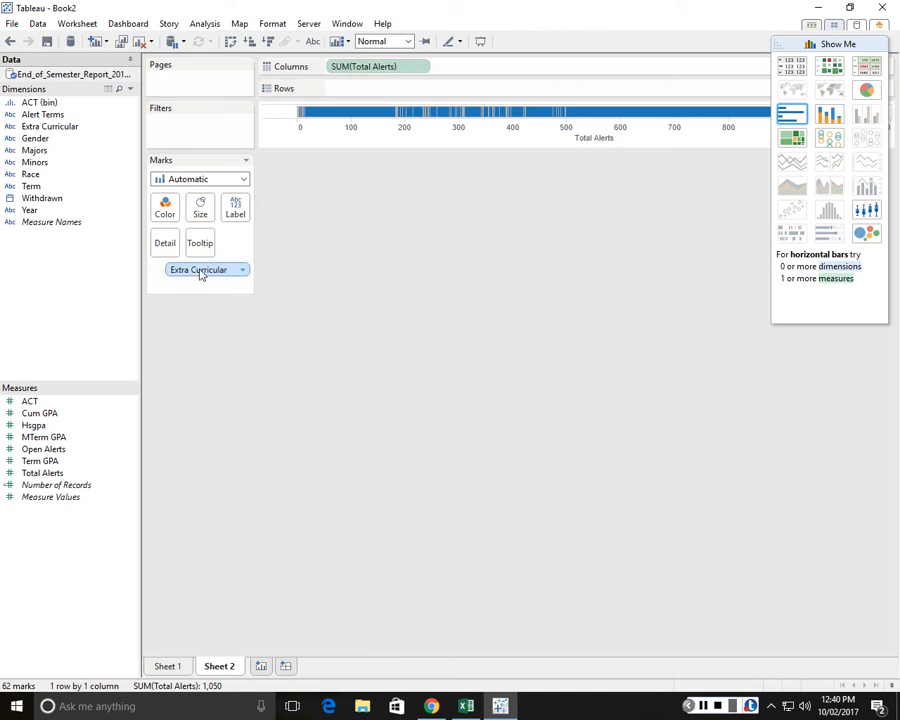
left_click_drag(201, 272, 346, 90)
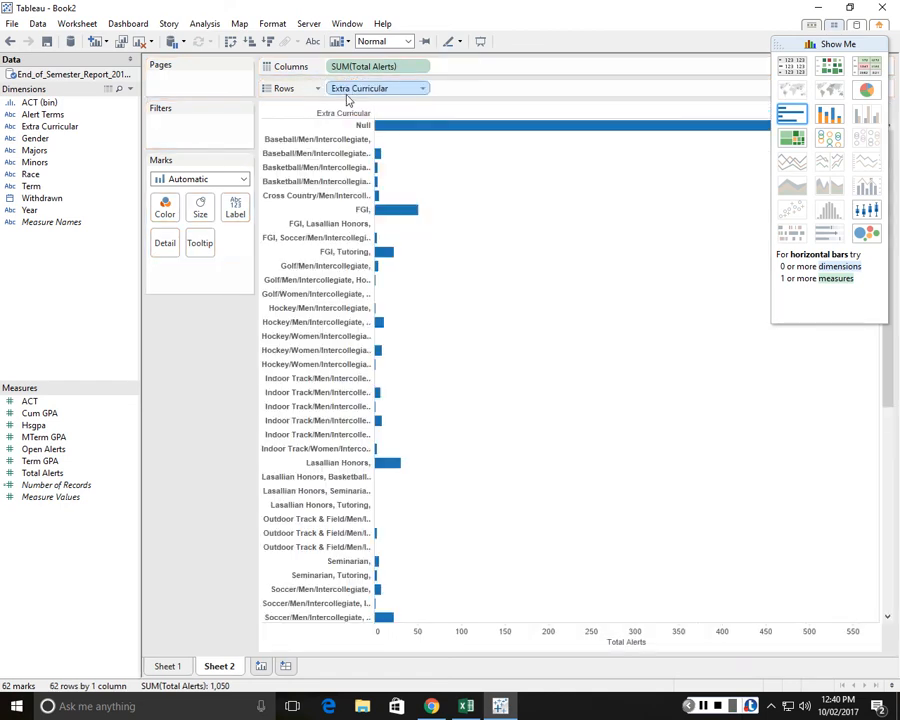
Exclude the Null extracurricular category from the Total Alerts chart.
left_click(410, 128)
right_click(410, 130)
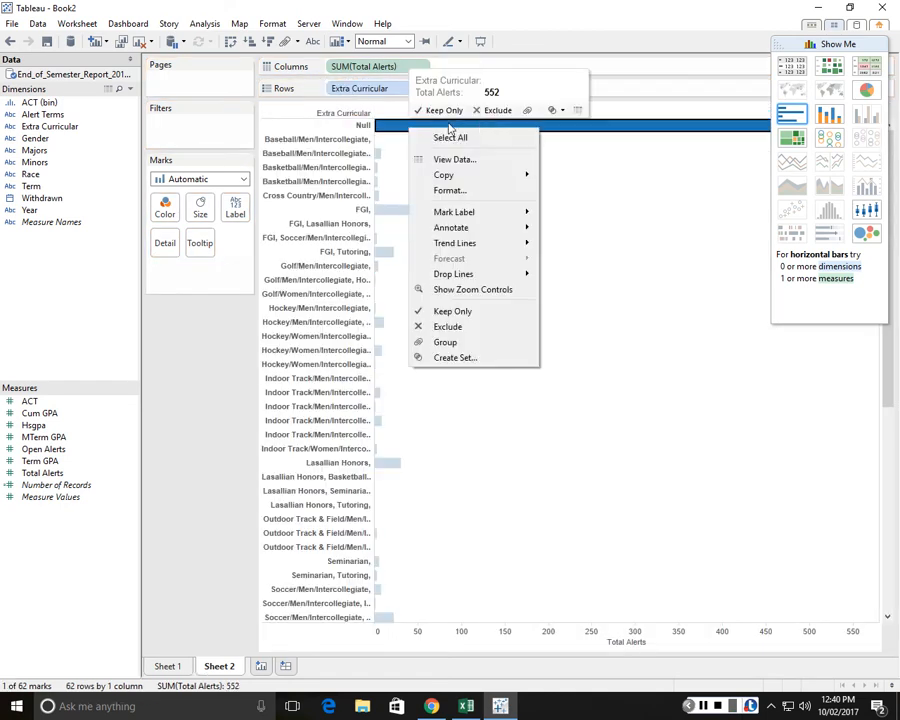
left_click(491, 112)
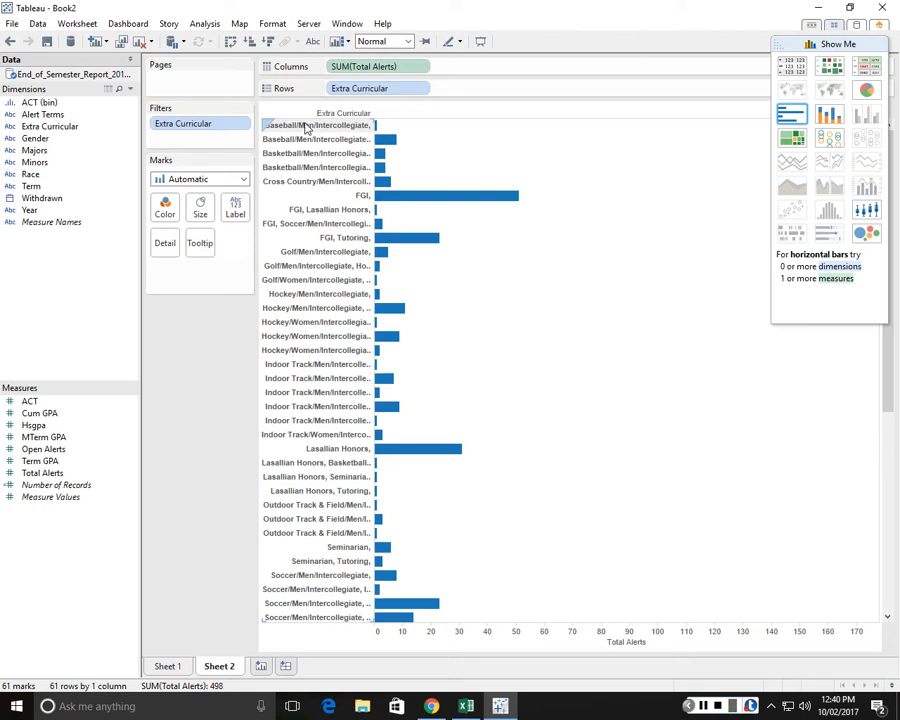
Convert the Total Alerts by Extra Curricular chart to packed bubbles.
left_click(832, 45)
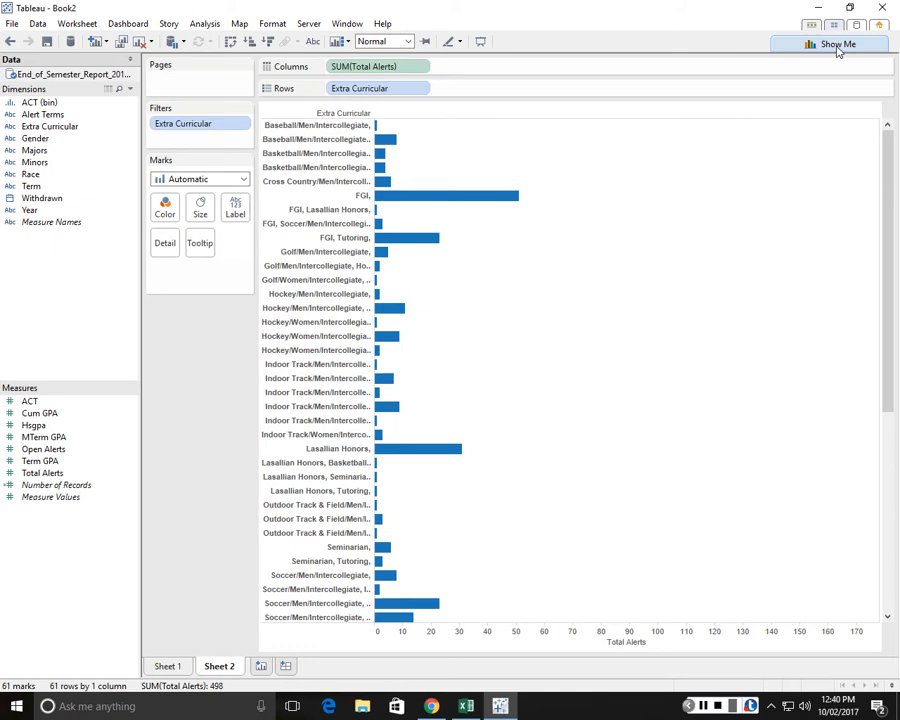
left_click(838, 47)
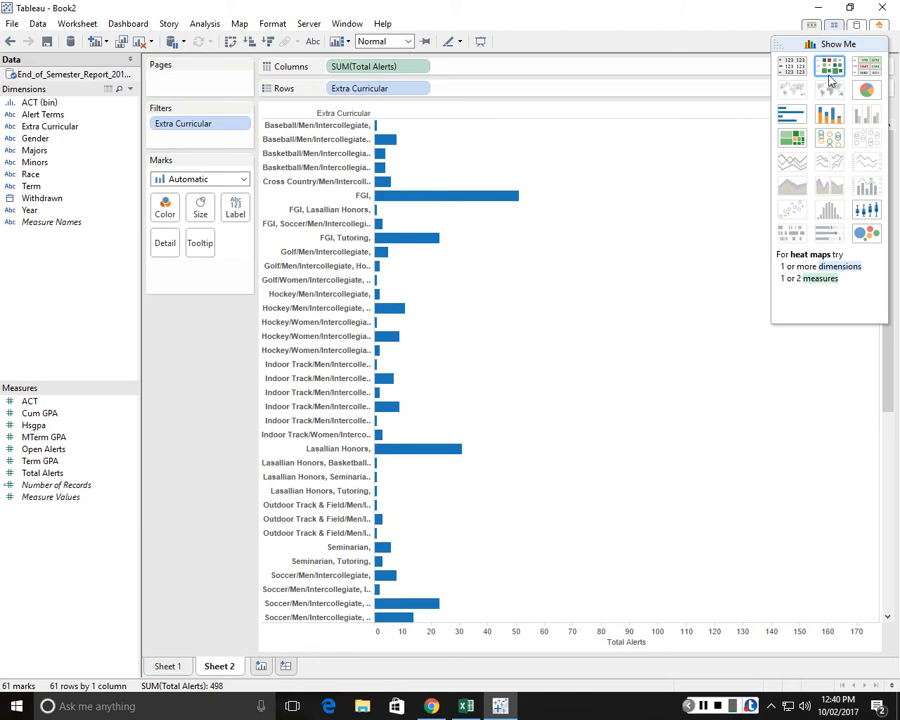
left_click(869, 234)
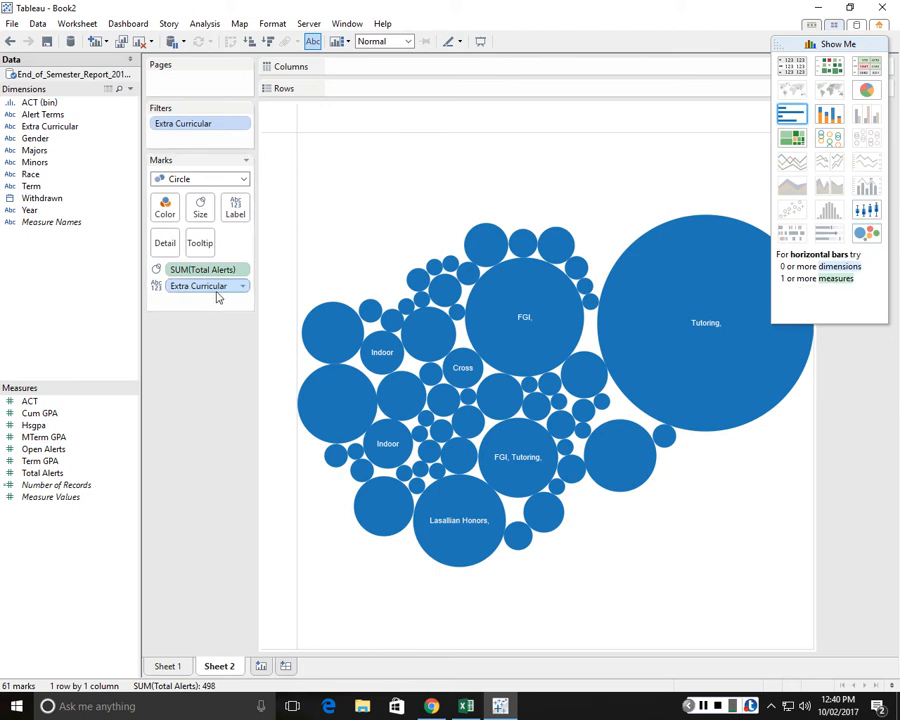
Exclude the Tutoring bubble from the Total Alerts packed bubble chart.
mouse_move(685, 348)
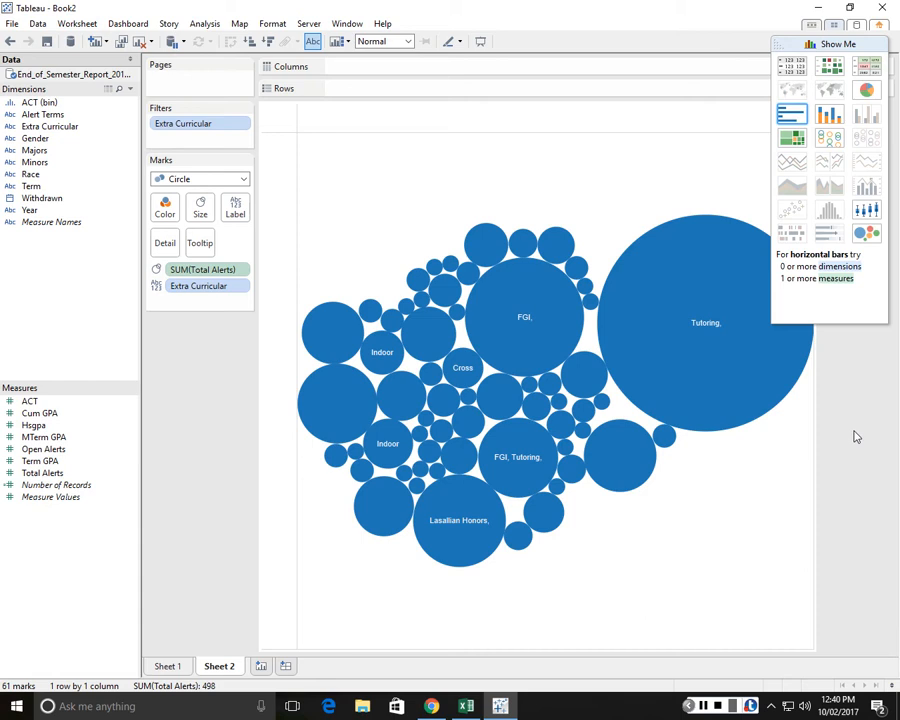
left_click(828, 44)
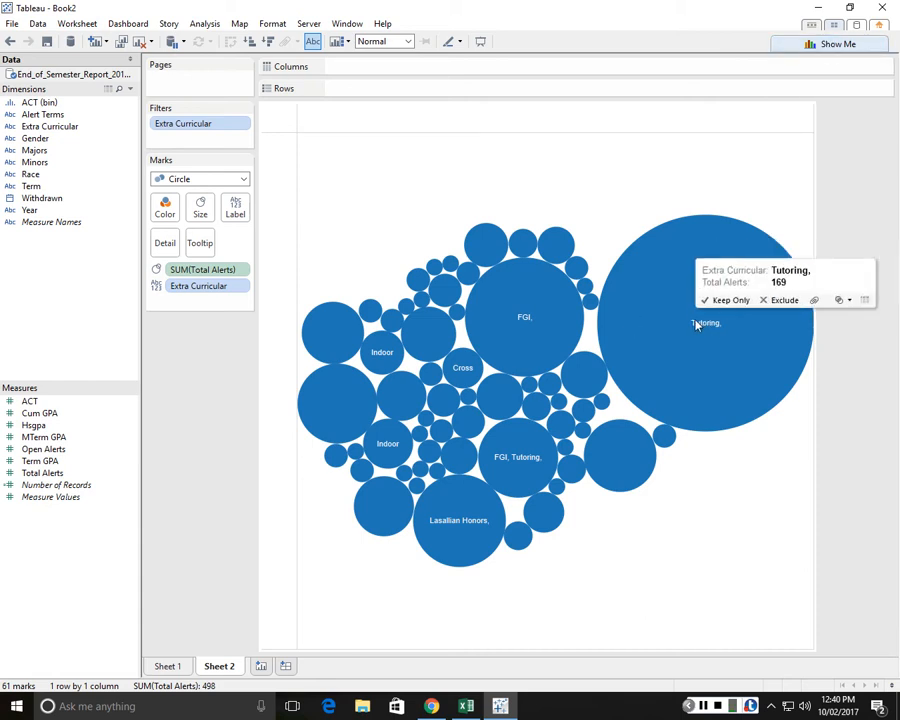
left_click(790, 302)
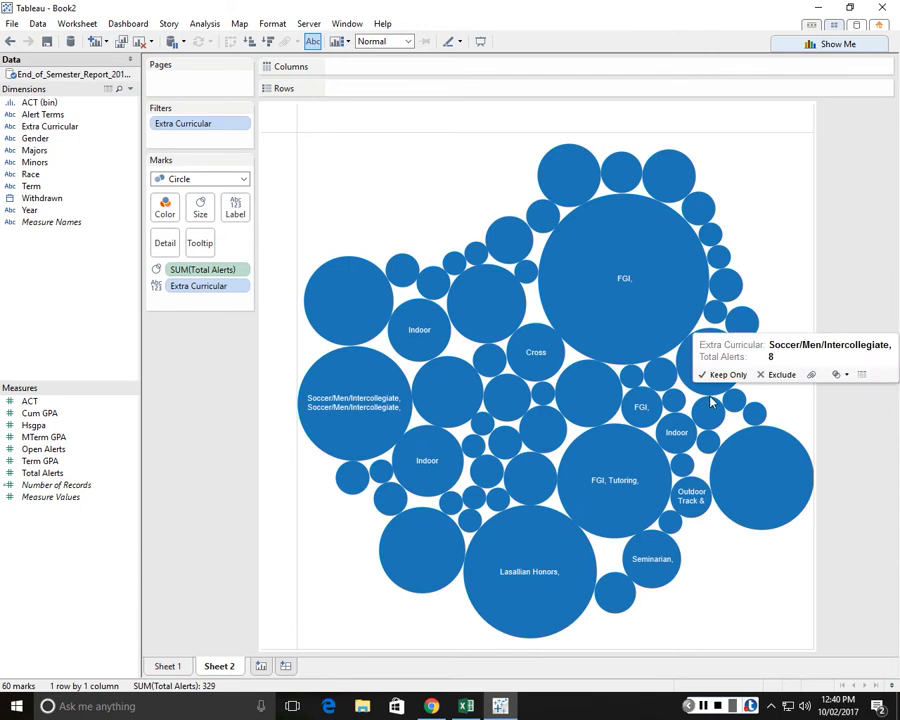
Undo the exclusion of the Tutoring bubble from the packed bubble chart.
key("ctrl+z")
mouse_move(689, 390)
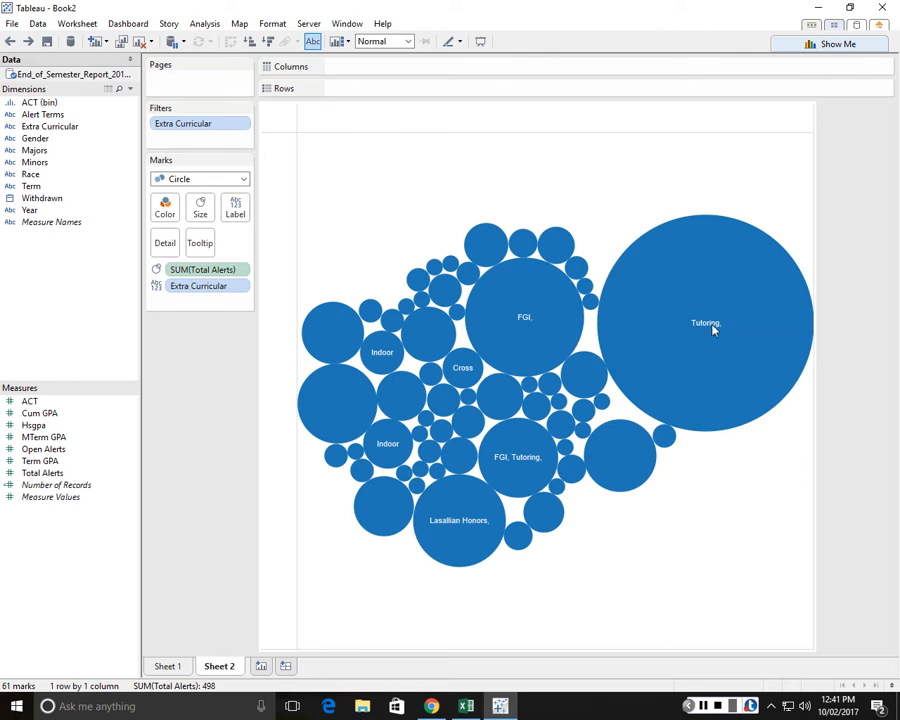
mouse_move(713, 330)
right_click(704, 312)
left_click(841, 344)
Switch to Excel and review the source rows of the end-of-semester report from the last records back to the first.
key("alt+Tab")
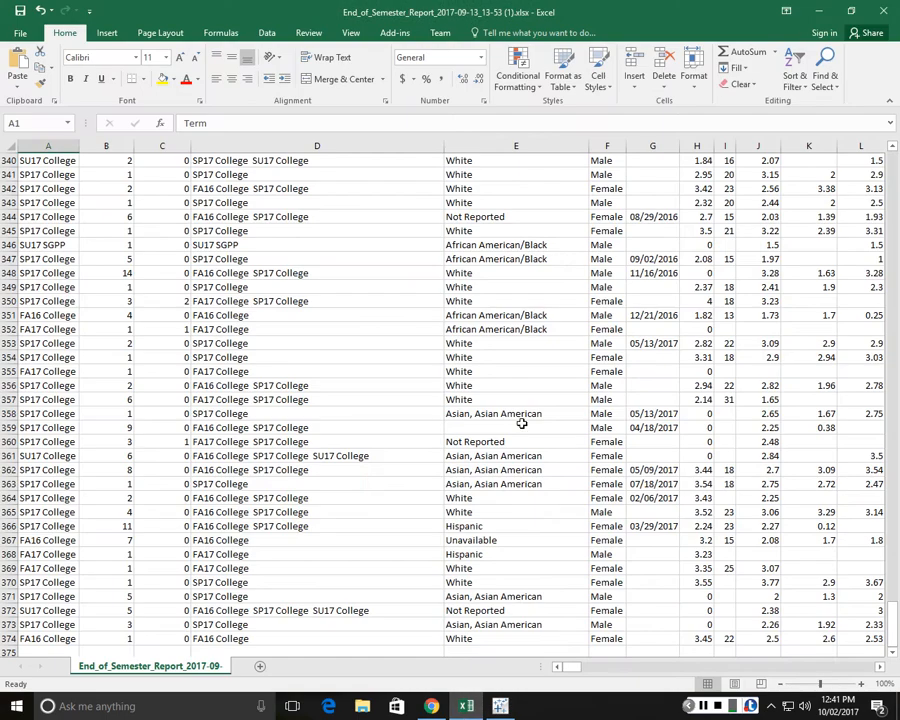
left_click(468, 357)
scroll(480, 340, "up", 9)
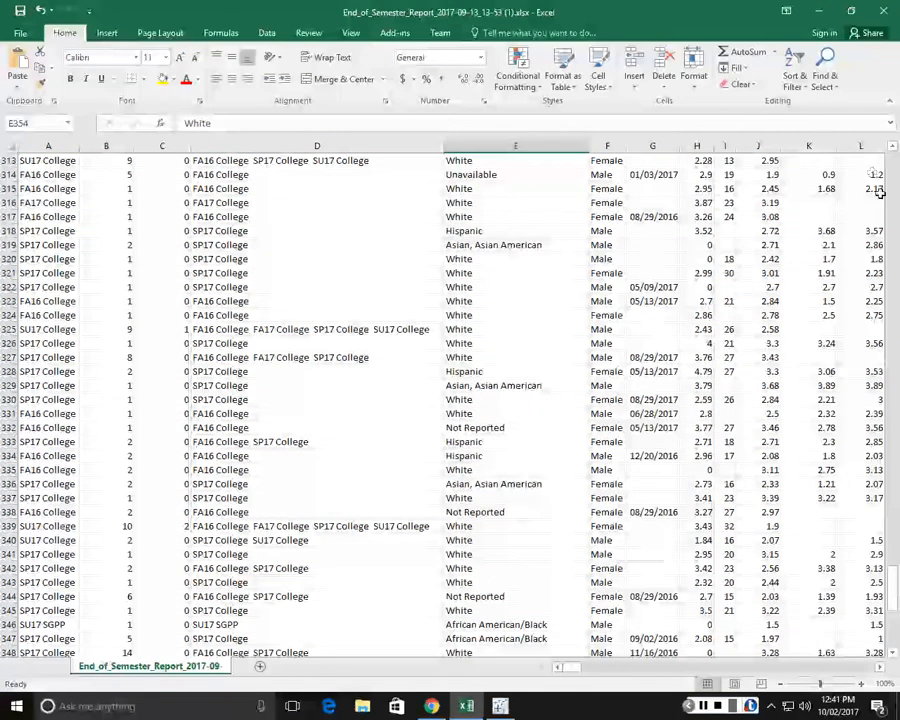
left_click_drag(893, 587, 864, 187)
left_click(697, 202)
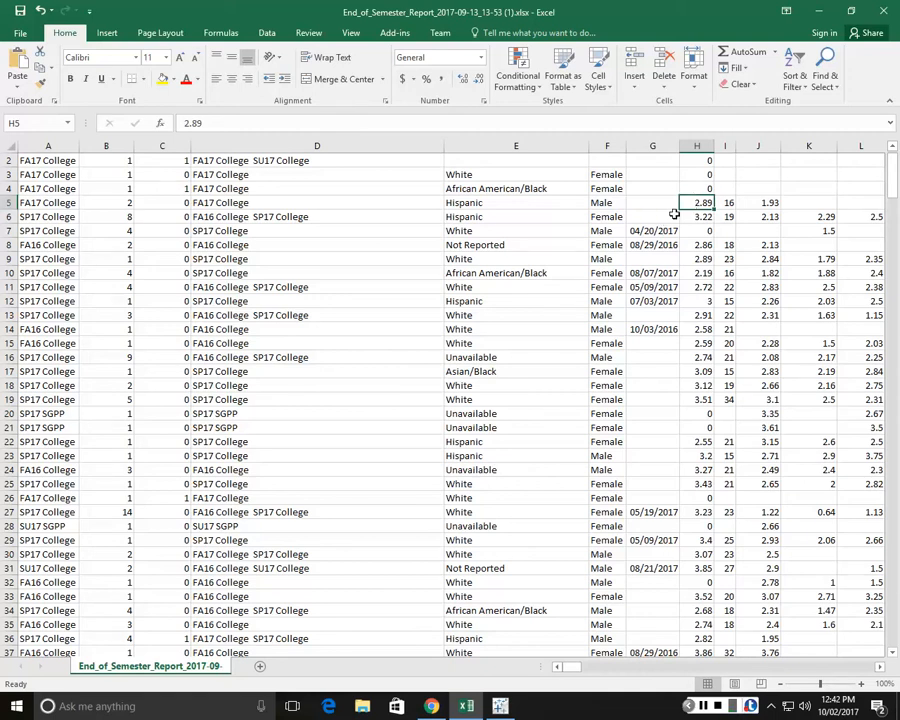
left_click(650, 245)
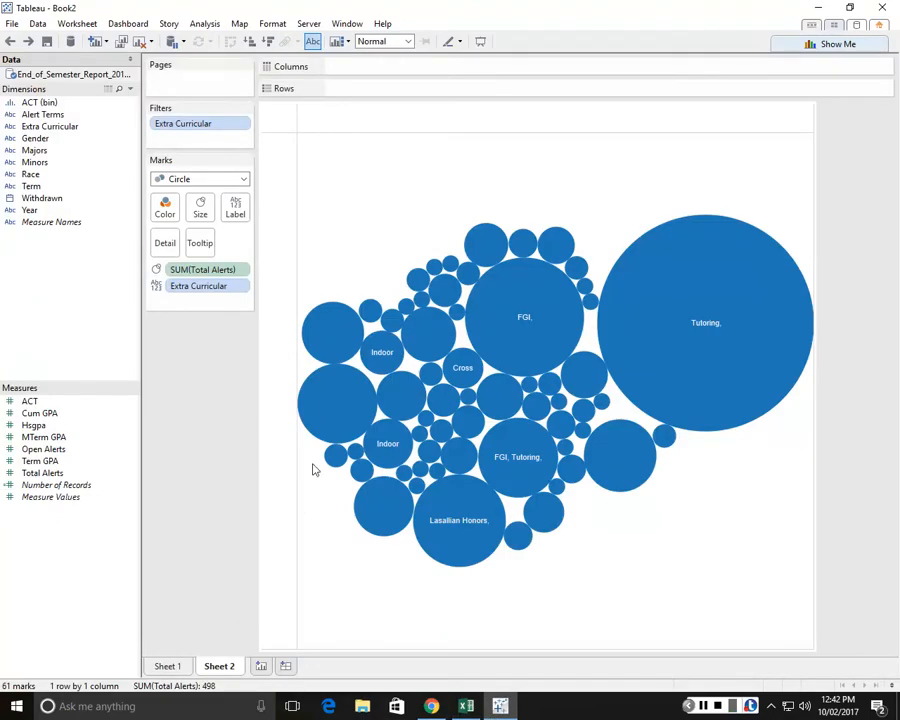
In Tableau, show the mark label on the Soccer/Men/Intercollegiate, Tutoring bubble and keep only that category in the chart.
left_click(331, 336)
right_click(331, 340)
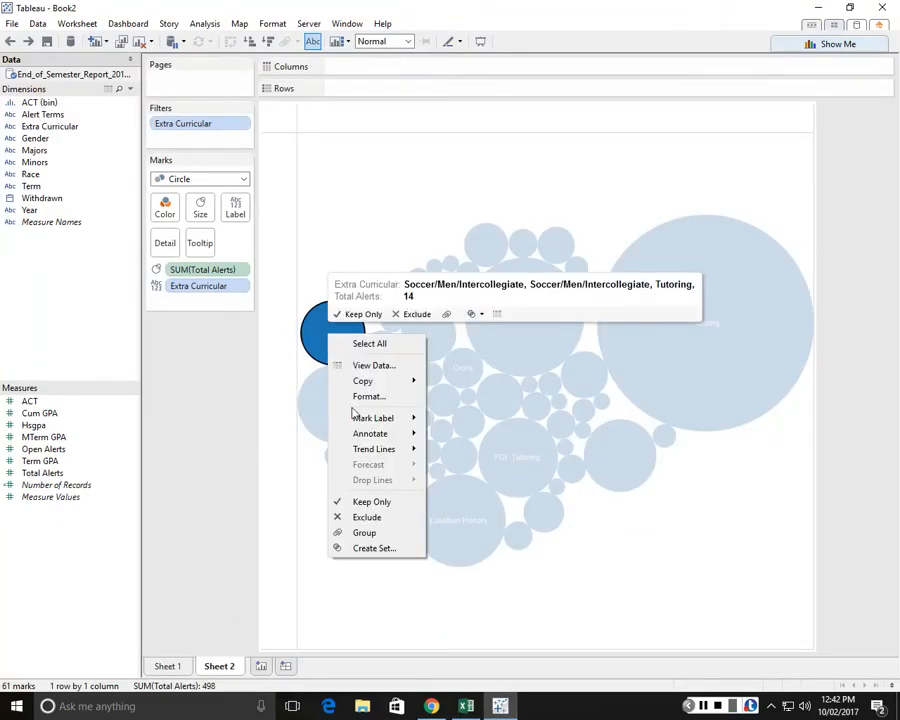
mouse_move(375, 418)
left_click(465, 442)
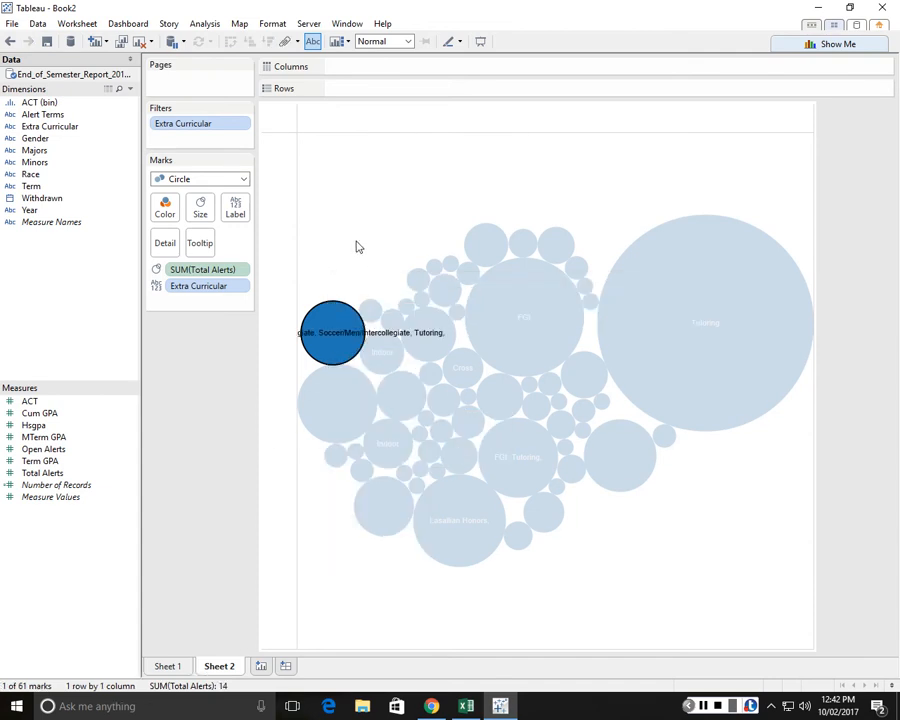
left_click(272, 384)
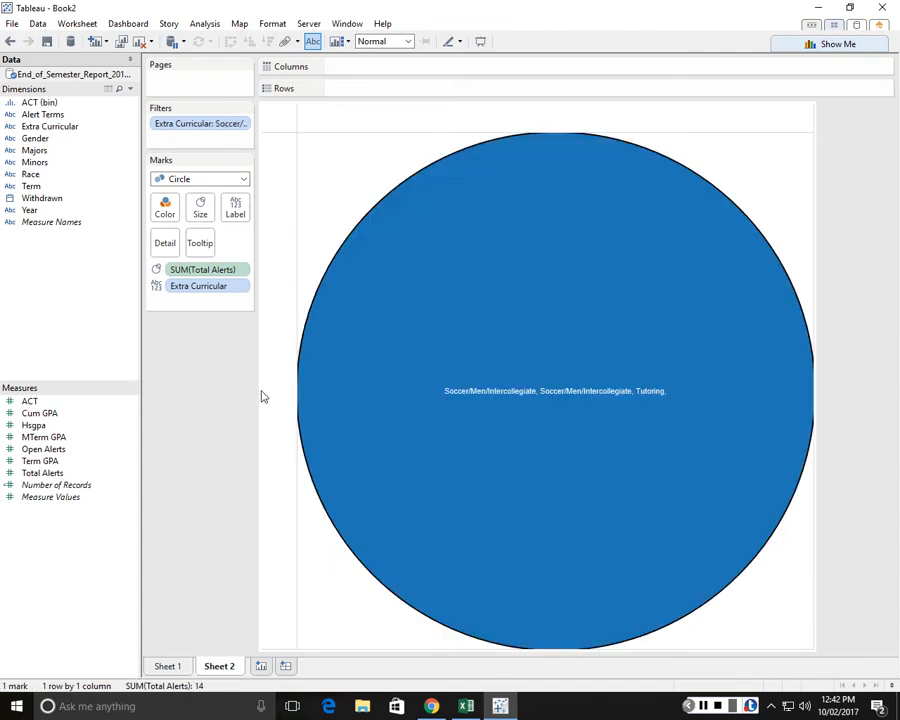
Undo the soccer filter, its mark label and the packed bubble conversion to go back to horizontal bars.
key("ctrl+z")
key("ctrl+z")
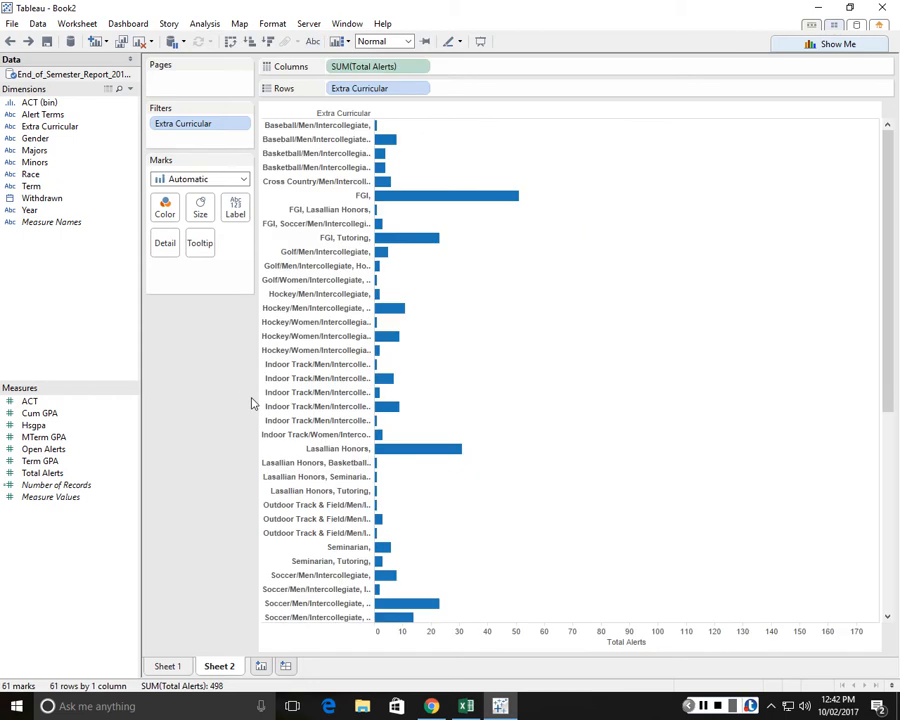
Try the Total Alerts chart as packed bubbles and as a treemap, and return it to horizontal bars.
left_click(838, 44)
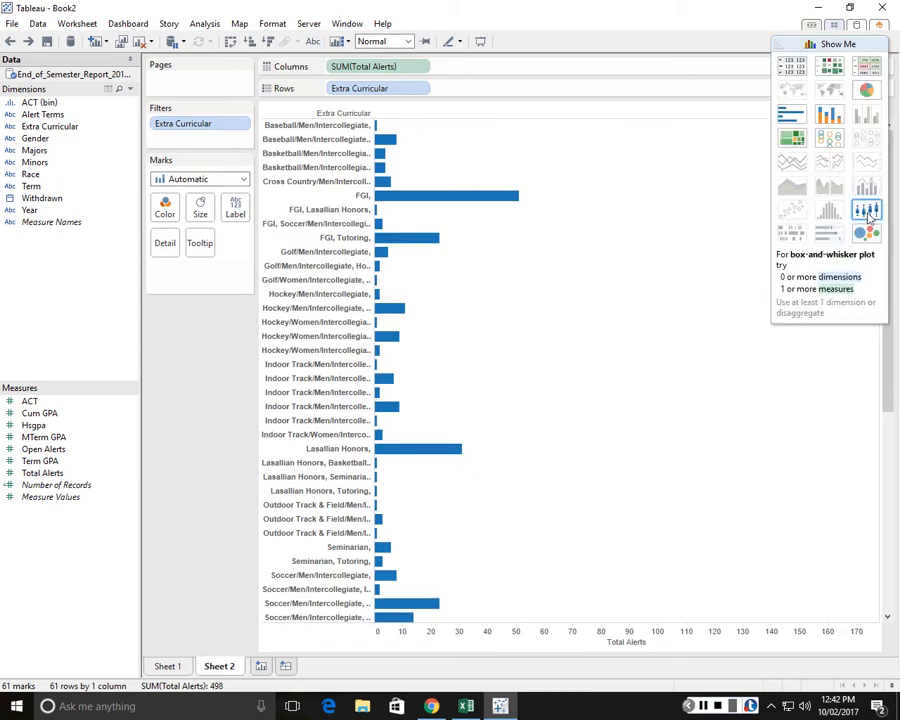
left_click(868, 213)
left_click(866, 233)
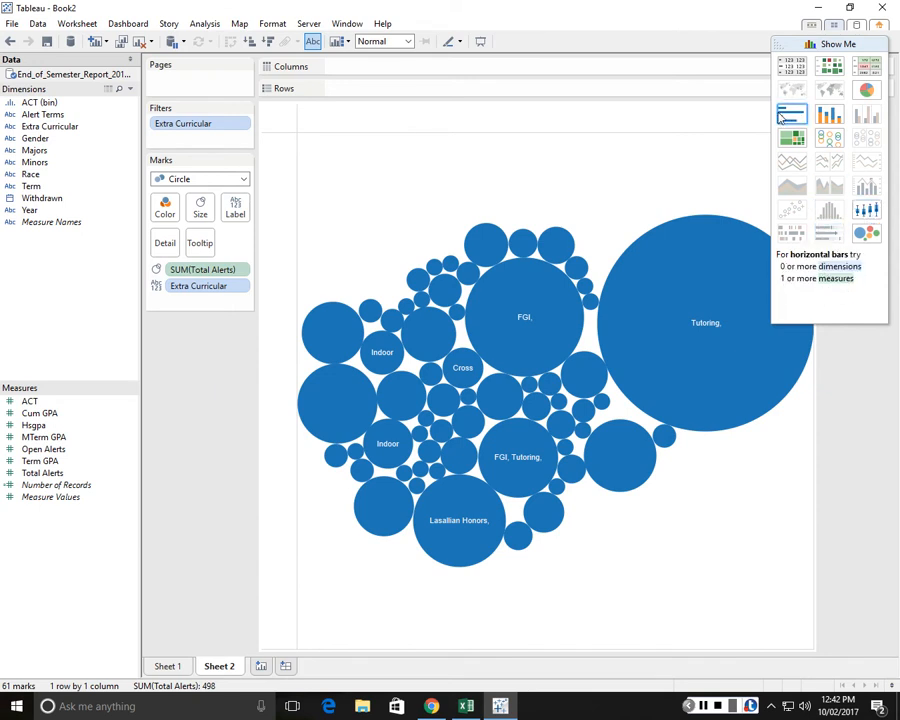
left_click(793, 116)
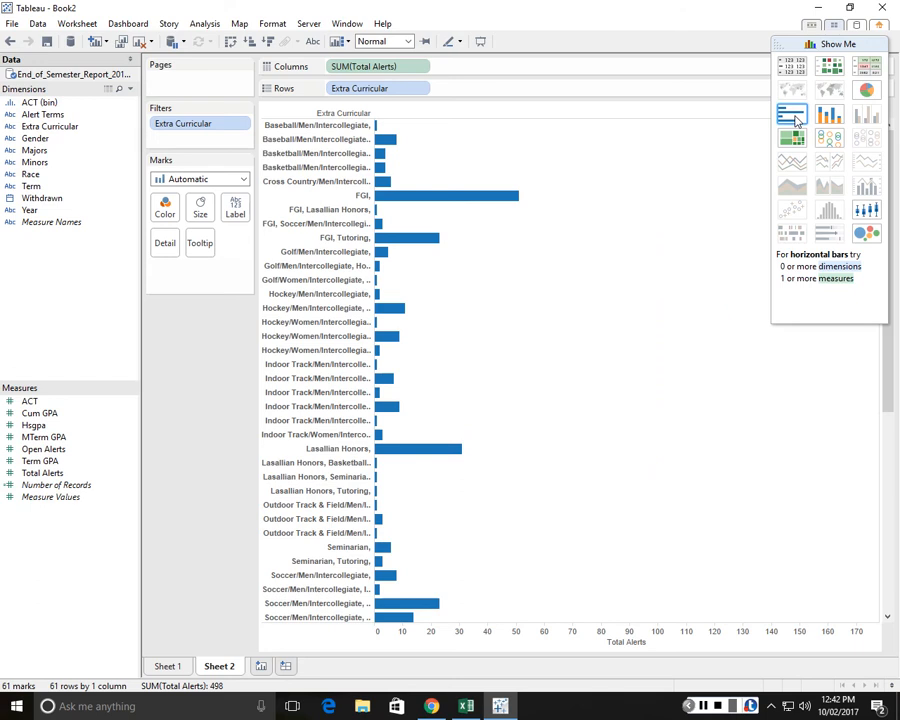
left_click(791, 137)
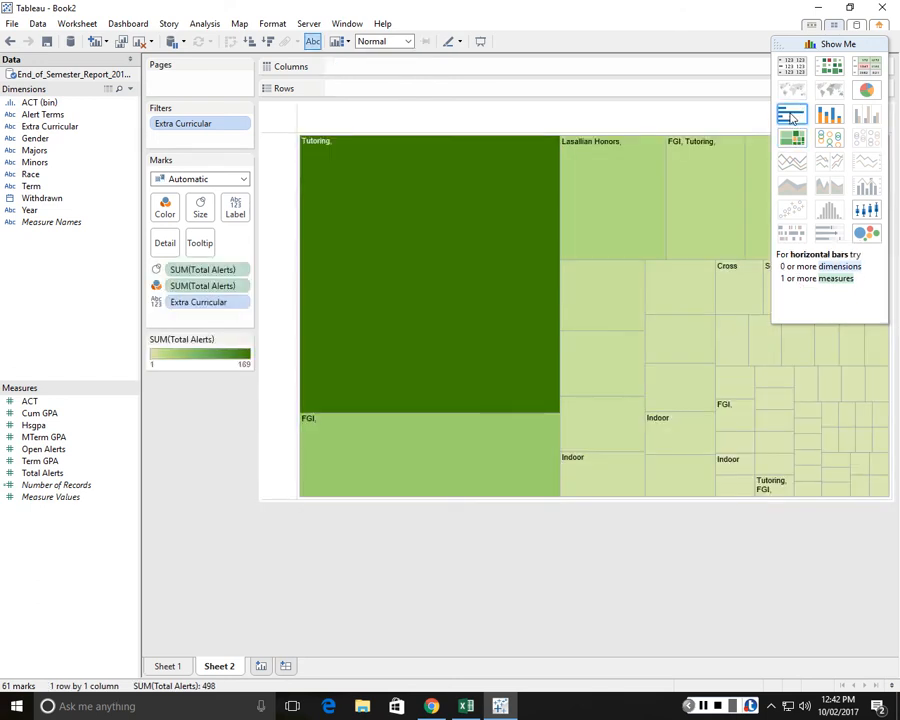
left_click(792, 117)
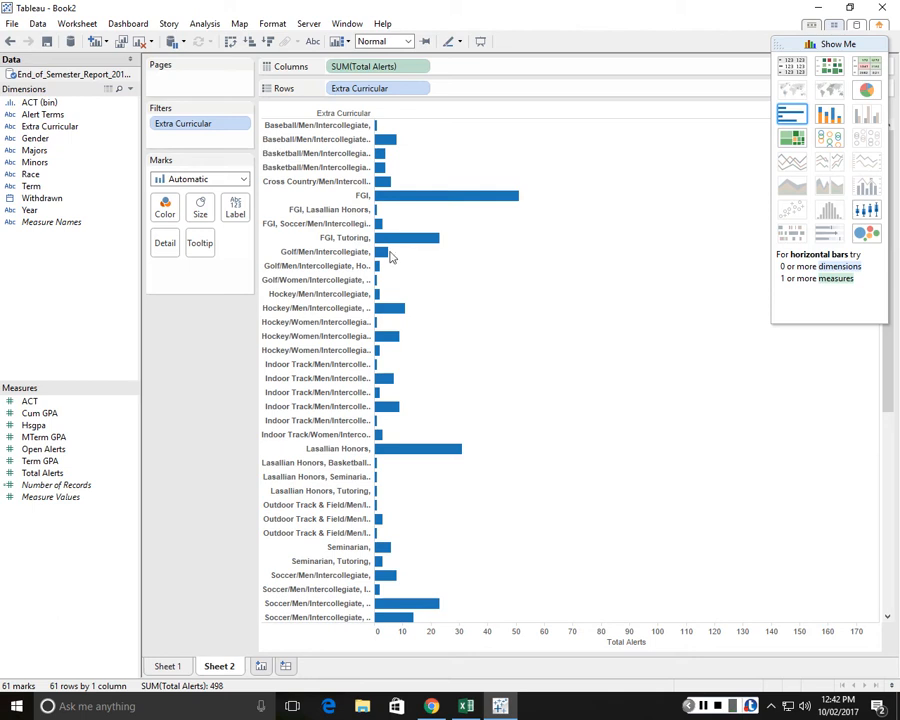
Exclude the Tutoring bar from the Total Alerts by Extra Curricular horizontal bar chart.
mouse_move(396, 201)
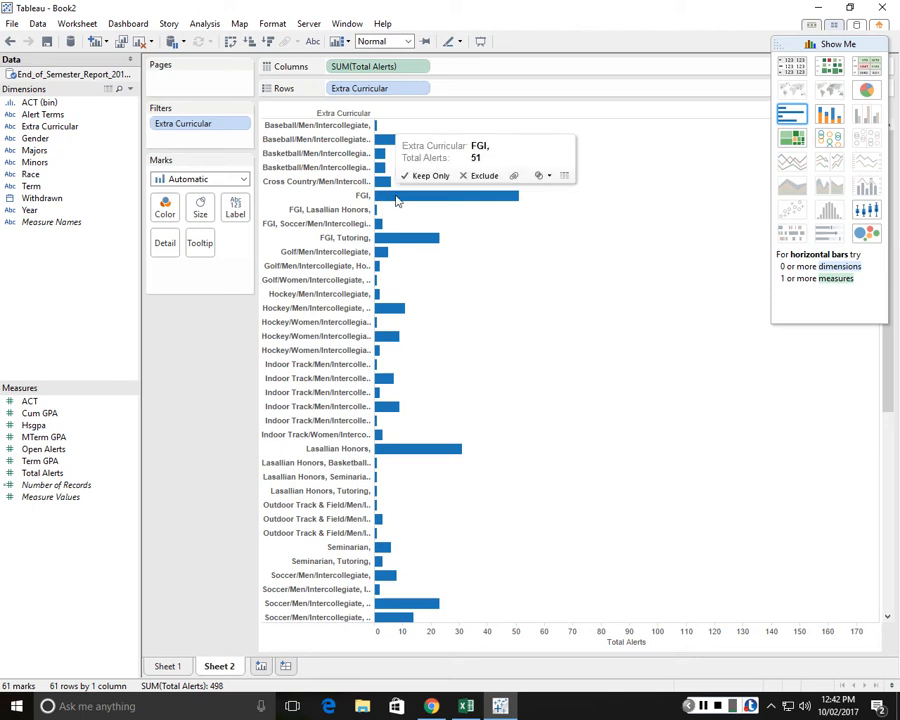
mouse_move(417, 459)
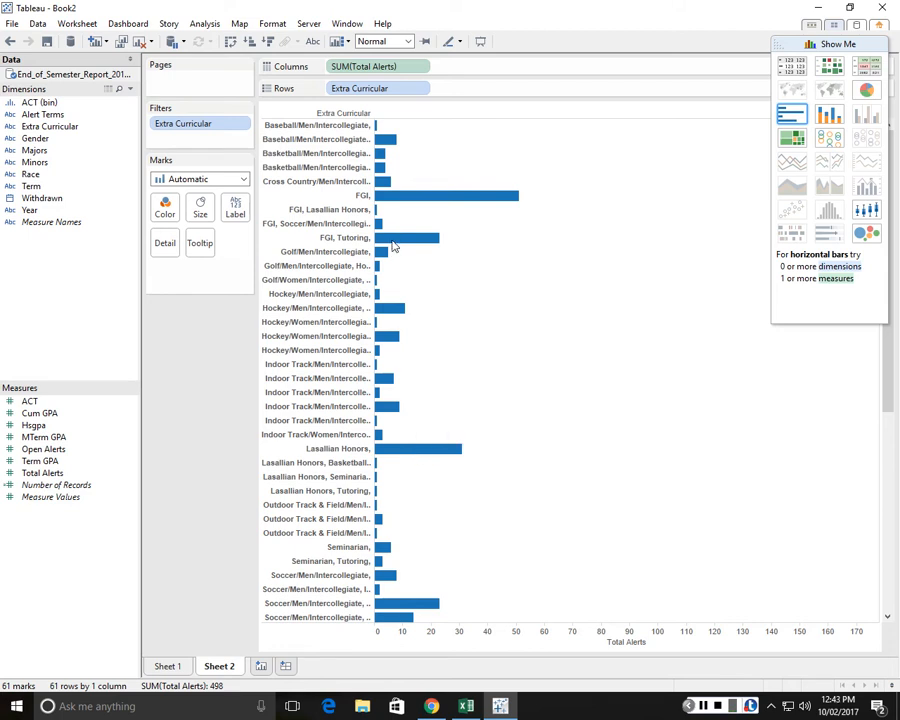
mouse_move(394, 246)
scroll(431, 393, "down", 5)
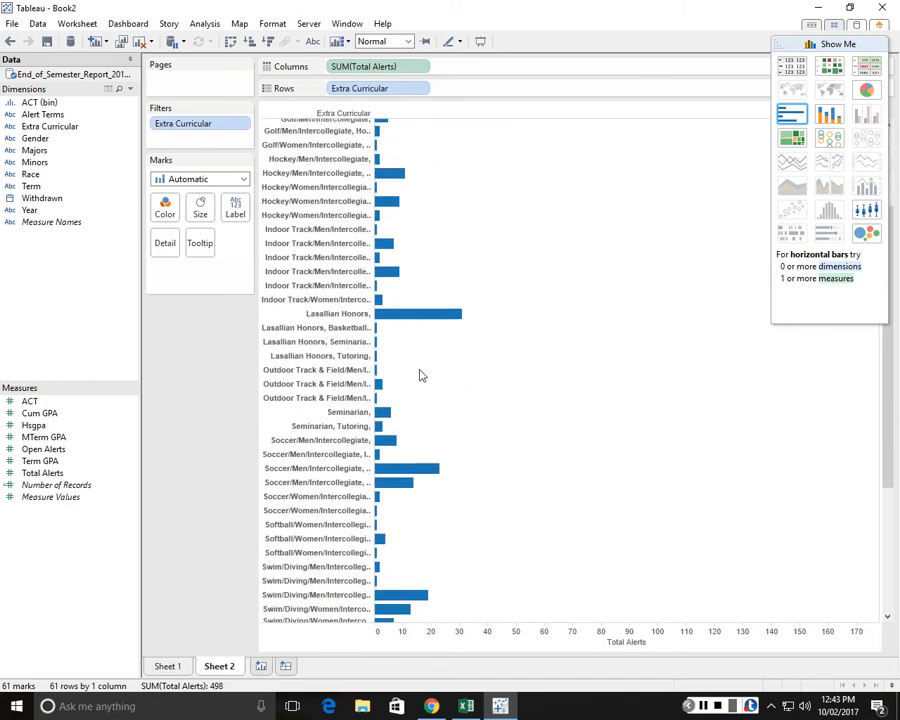
scroll(420, 375, "down", 8)
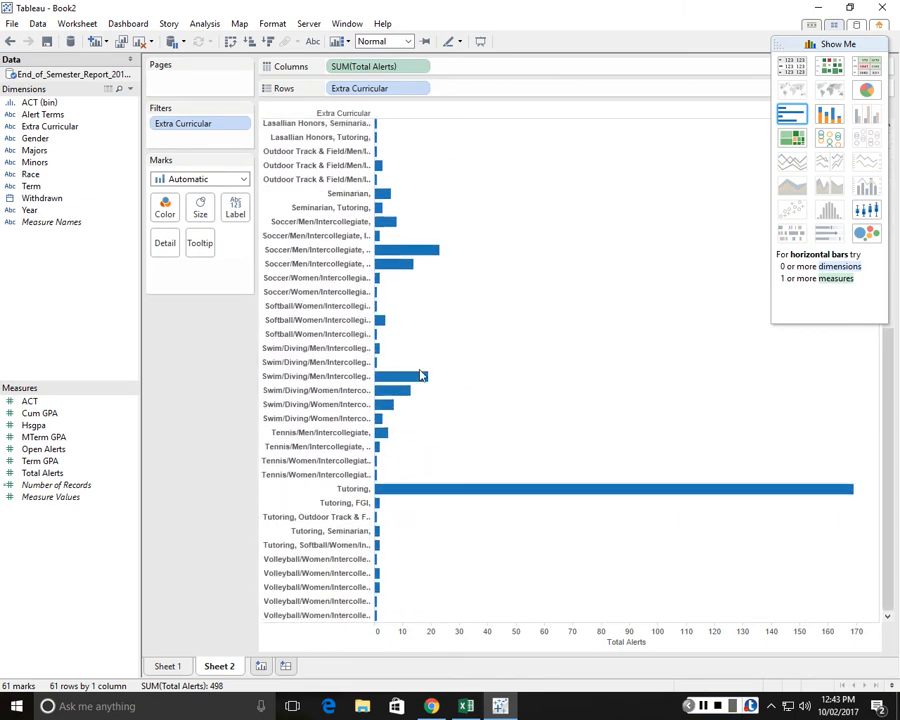
right_click(437, 490)
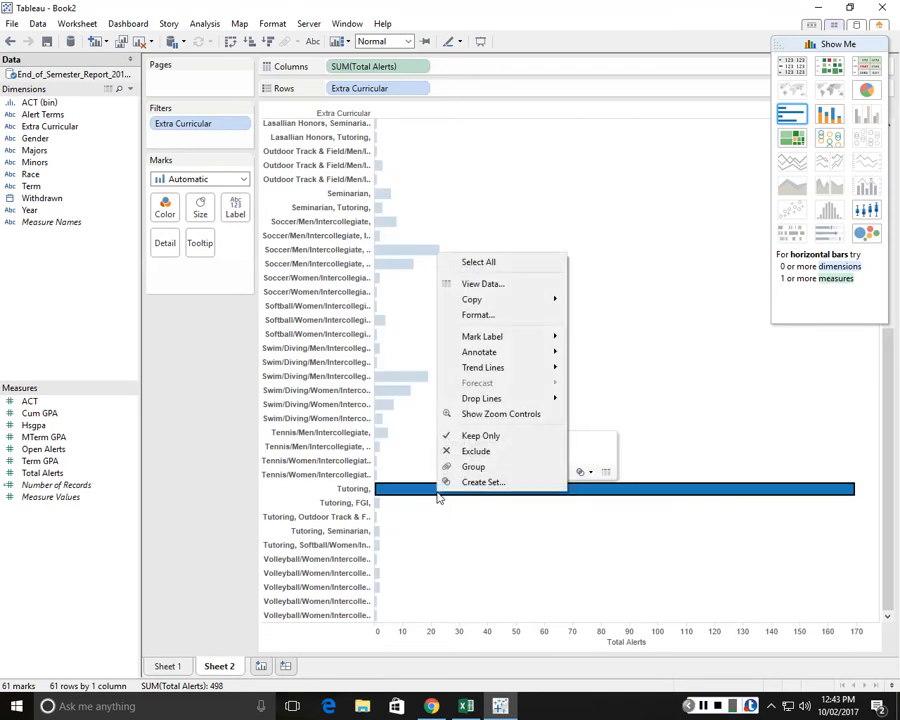
left_click(399, 494)
left_click(399, 494)
right_click(428, 490)
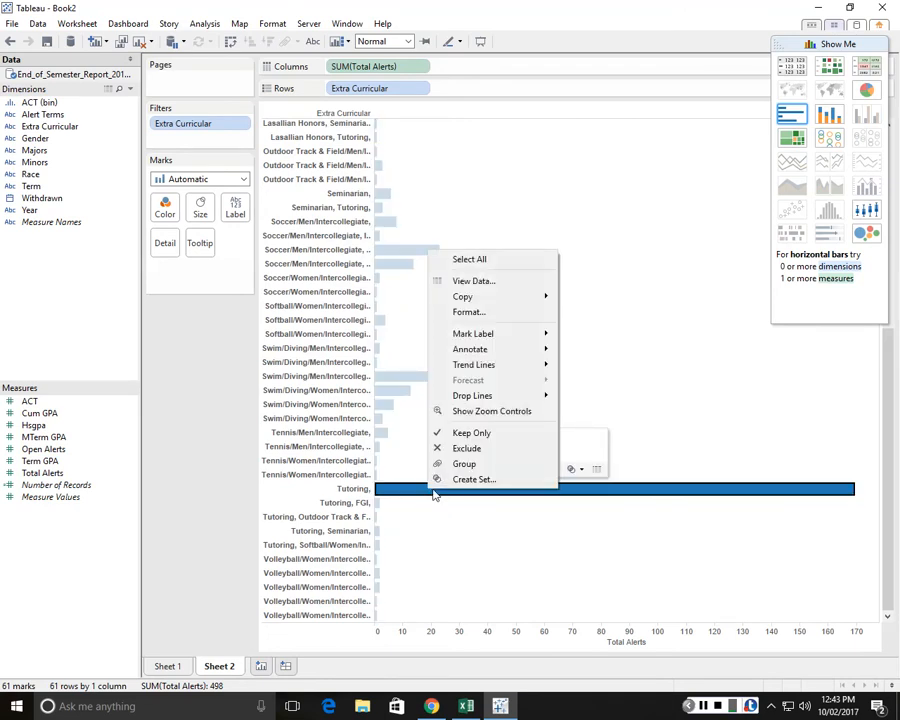
left_click(422, 484)
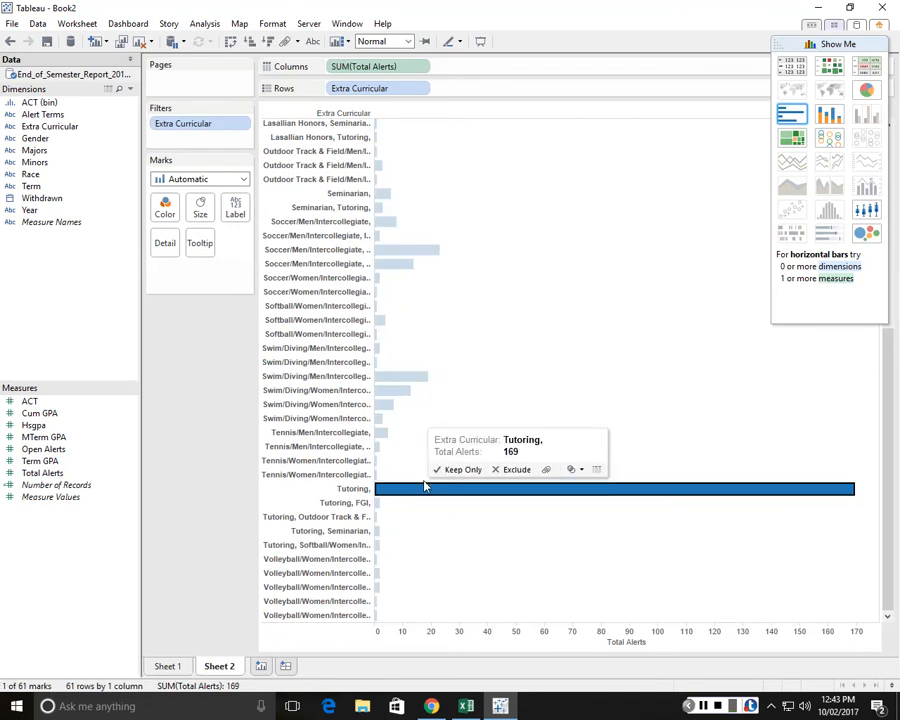
left_click(422, 486)
left_click(497, 469)
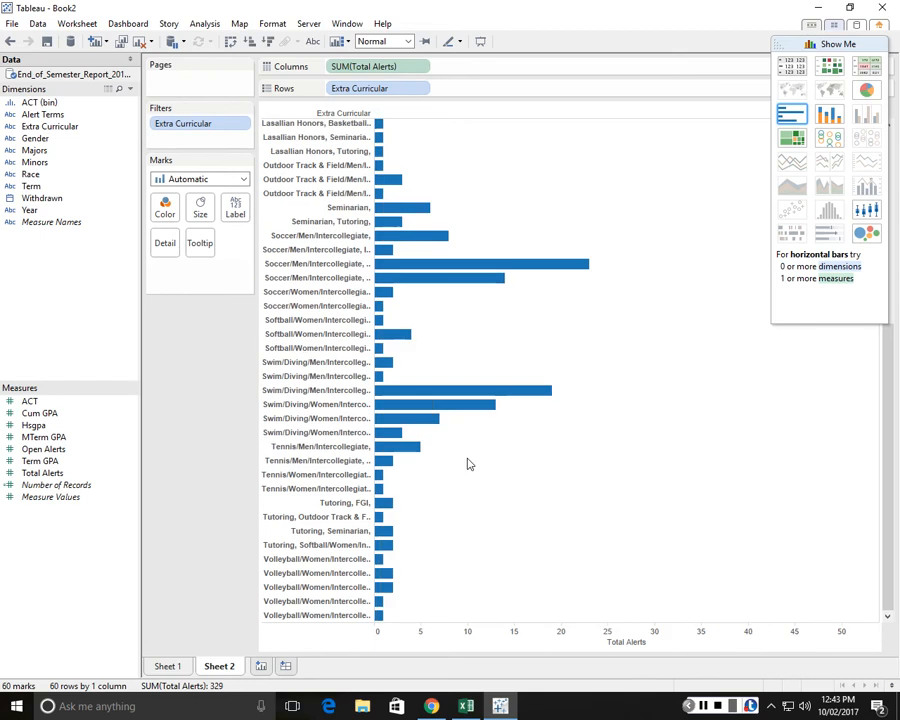
Try keeping only the repeated Hockey/Men/Intercollegiate category in the bar chart, and undo that filter.
scroll(536, 500, "up", 8)
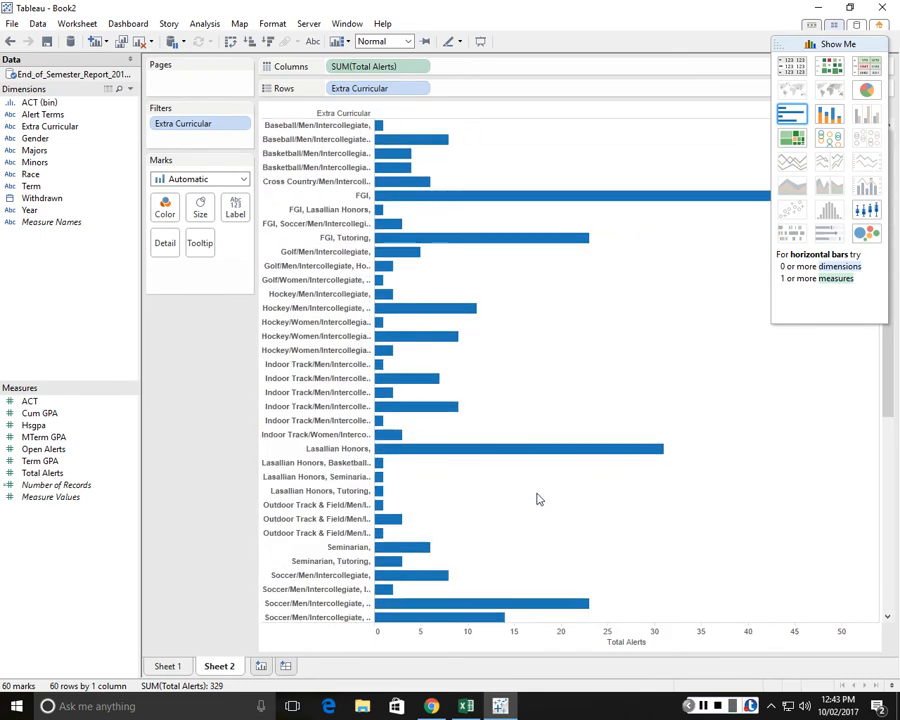
scroll(420, 378, "down", 2)
scroll(414, 378, "up", 2)
mouse_move(432, 380)
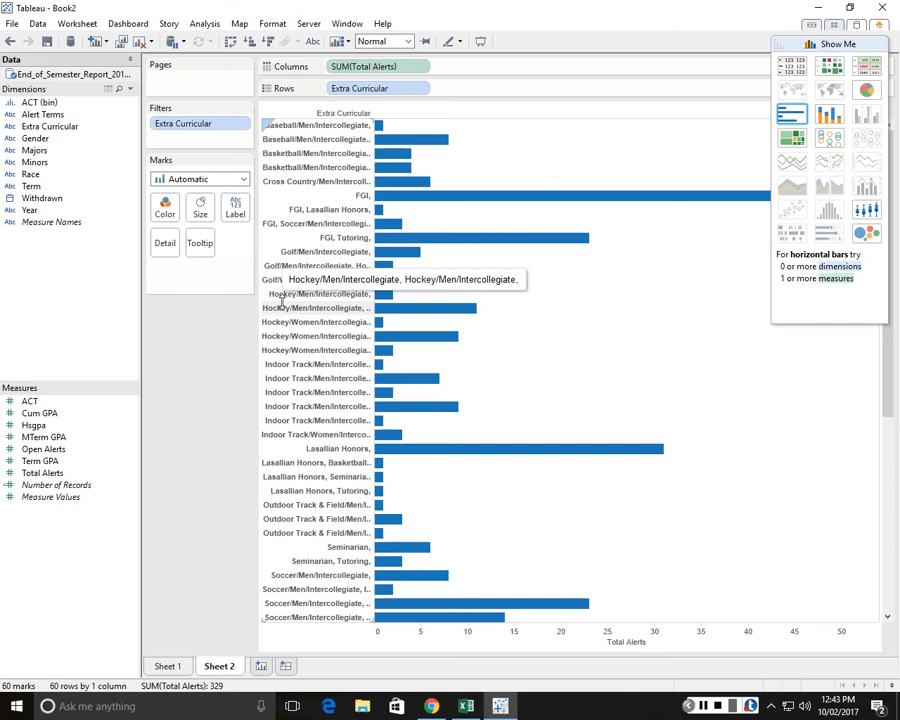
left_click(366, 310)
left_click(362, 310)
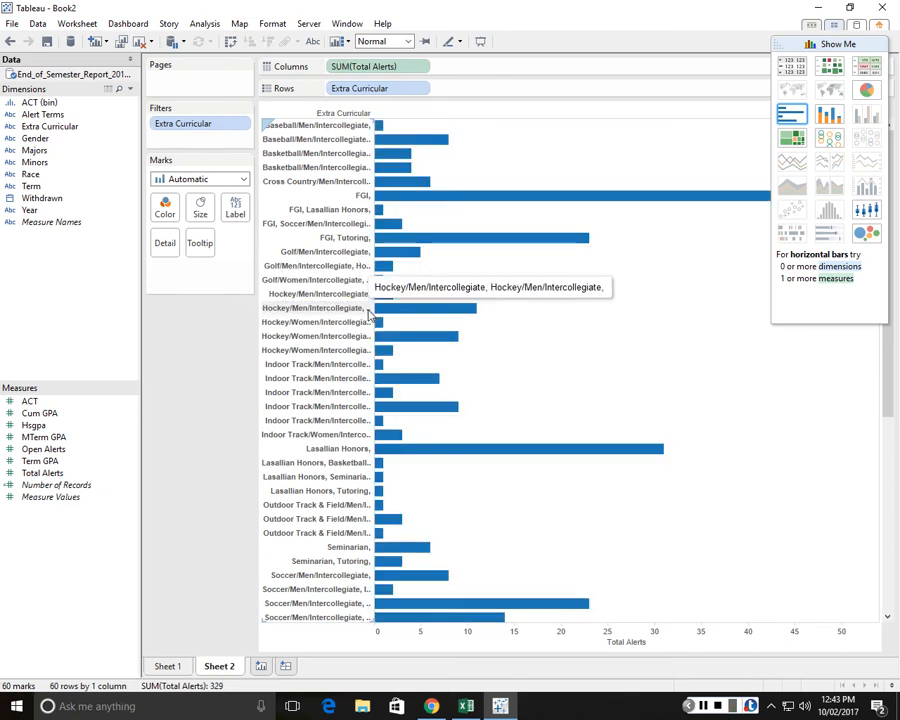
left_click(360, 311)
left_click(392, 288)
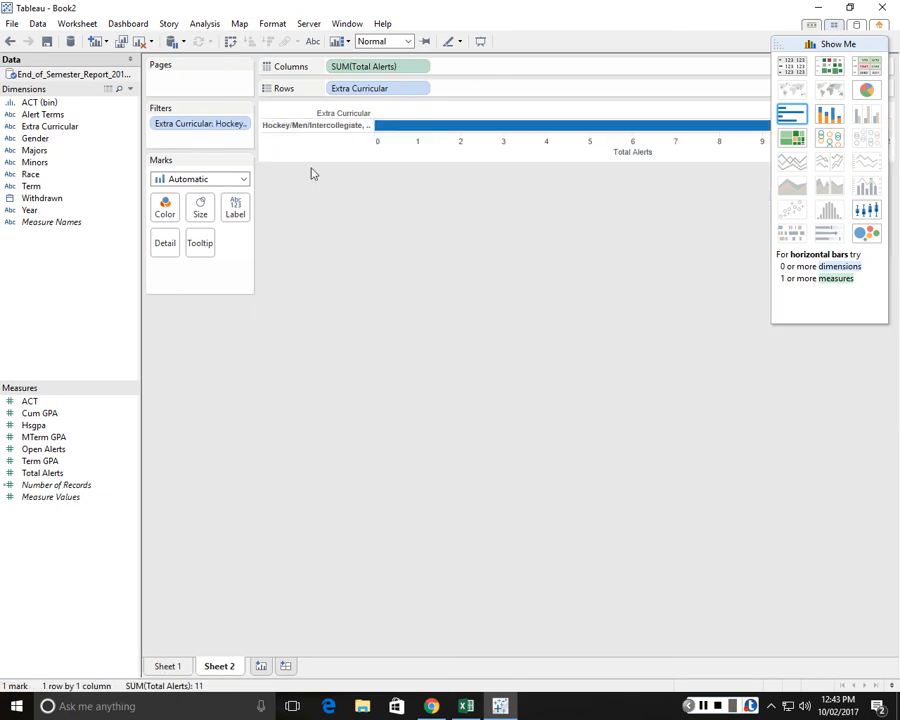
key("ctrl+z")
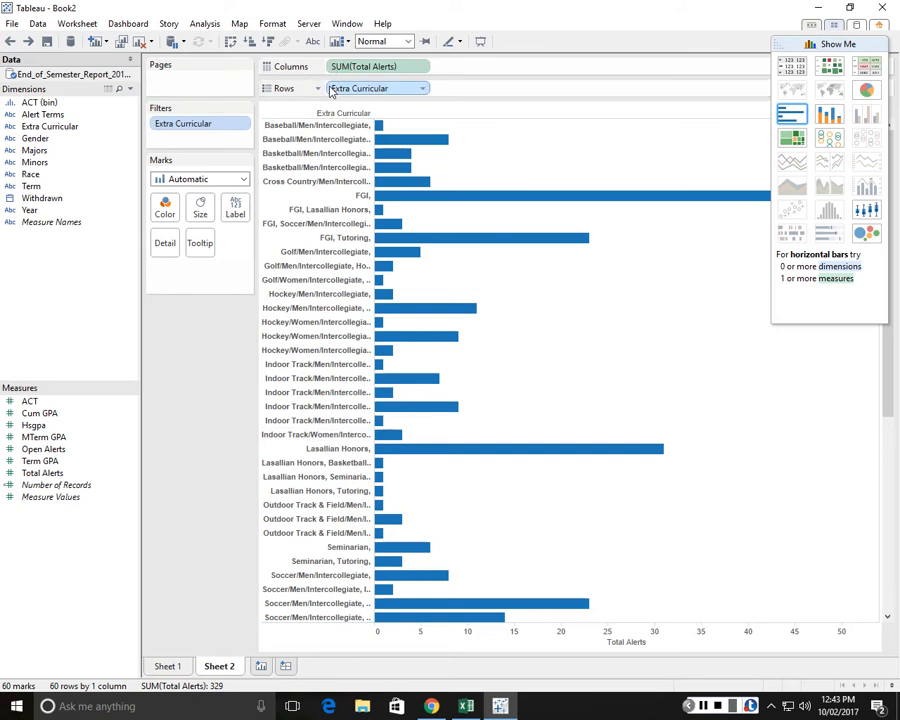
left_click(349, 44)
left_click(349, 42)
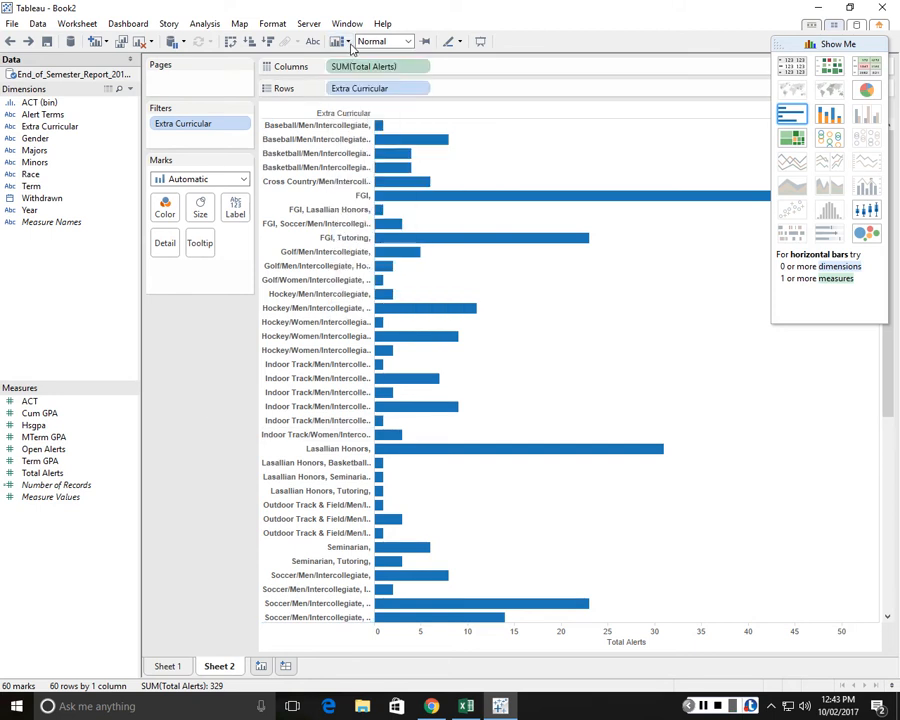
left_click(349, 42)
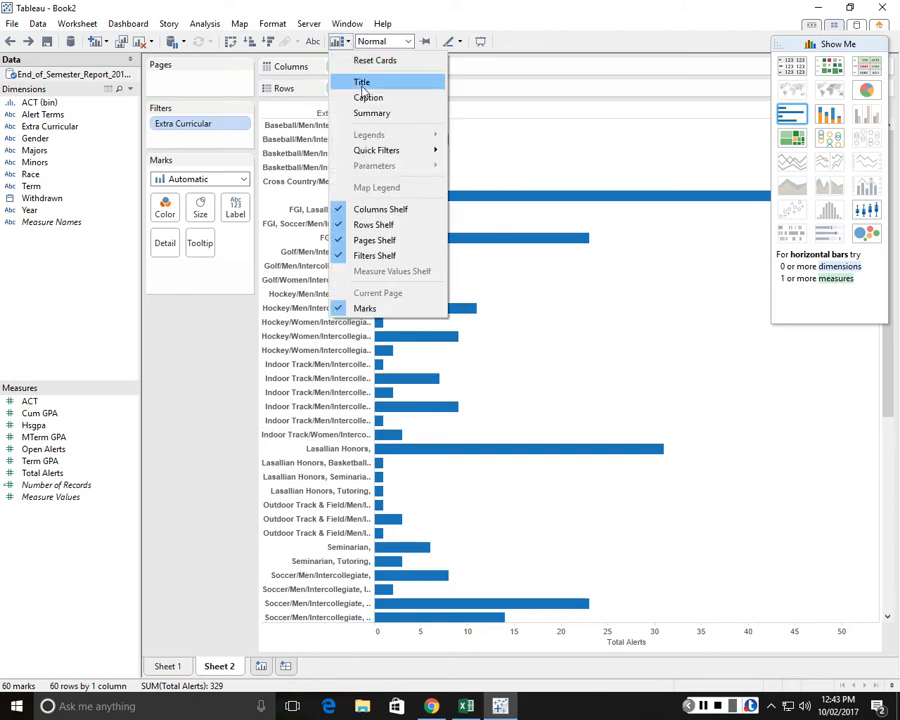
left_click(212, 383)
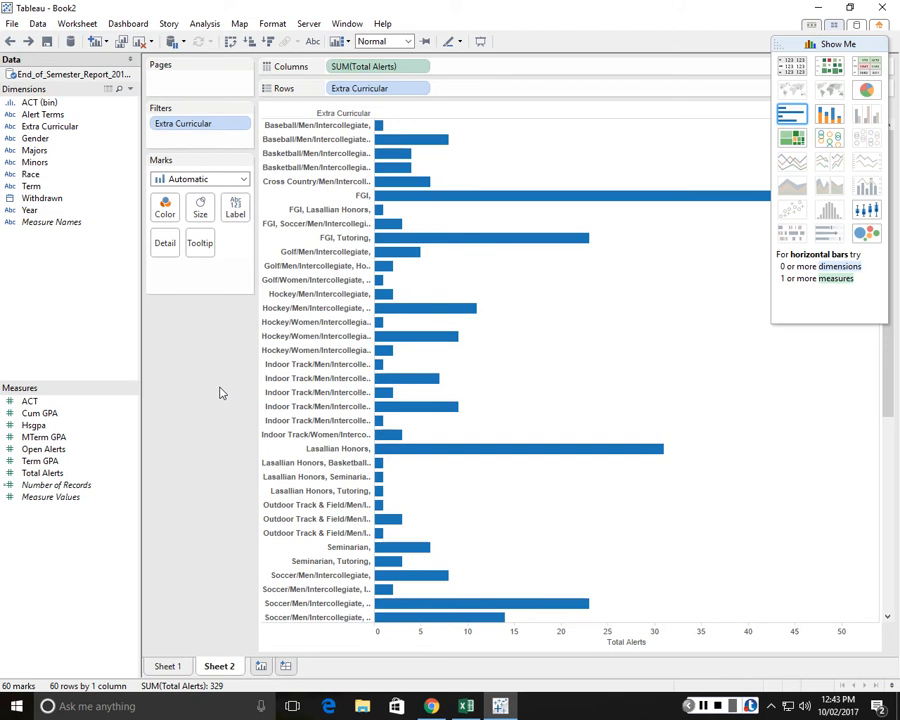
Add two blank worksheets and a new dashboard to the workbook.
left_click(260, 666)
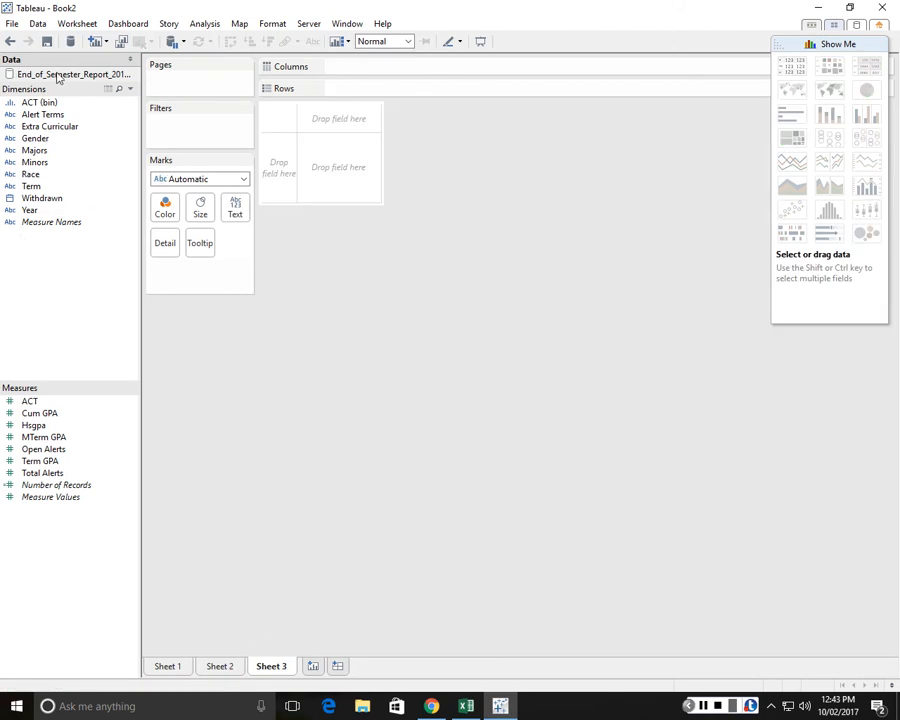
left_click(314, 667)
left_click(388, 666)
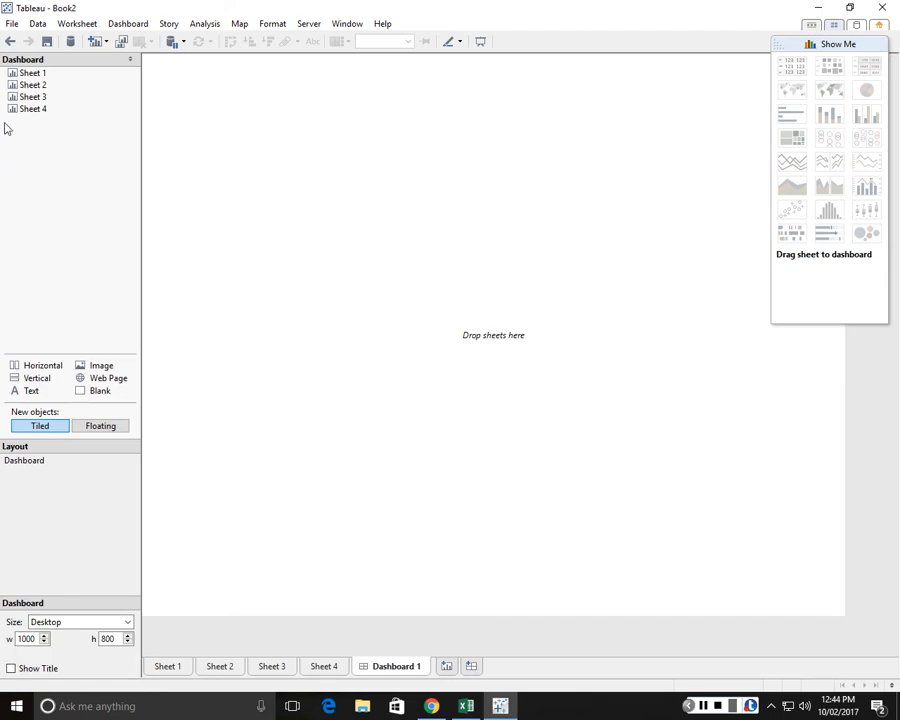
Place Sheet 1 on the dashboard with Sheet 2 to its left, and collapse the chart type chooser.
left_click_drag(32, 73, 200, 172)
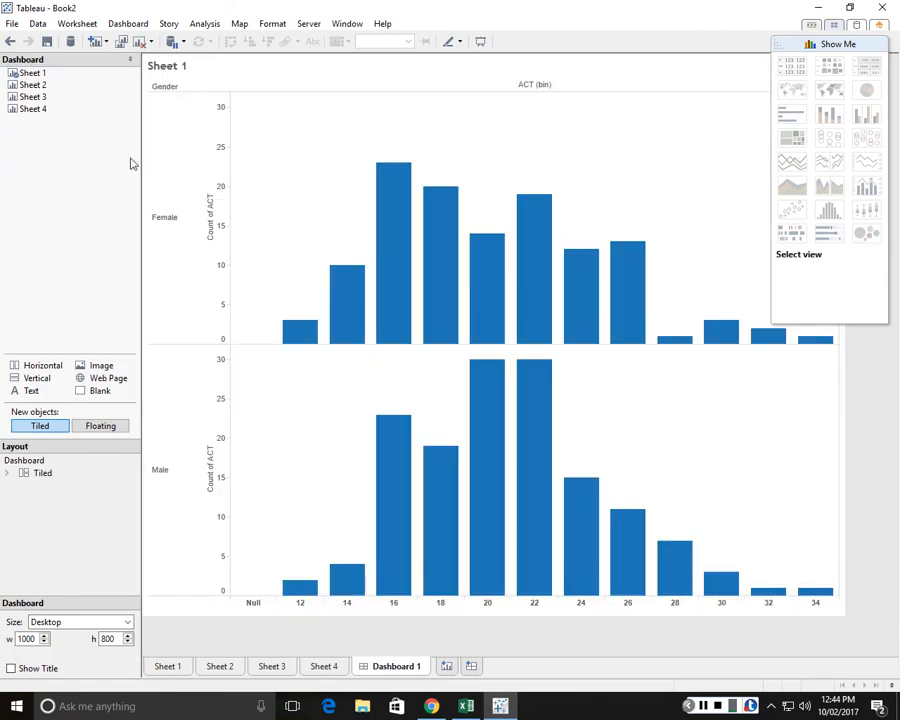
left_click_drag(24, 84, 167, 259)
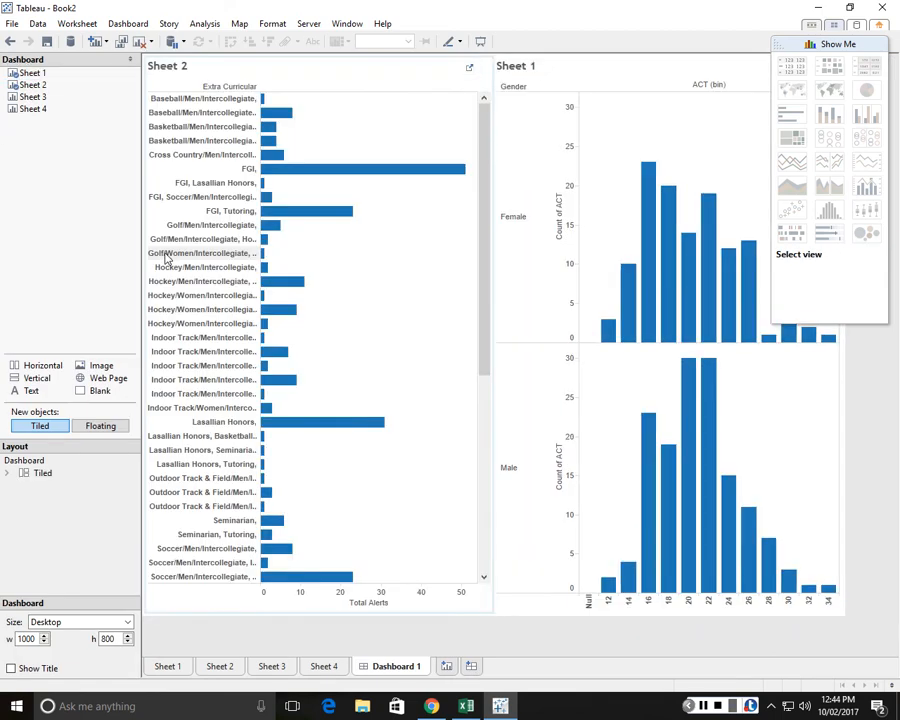
left_click(840, 44)
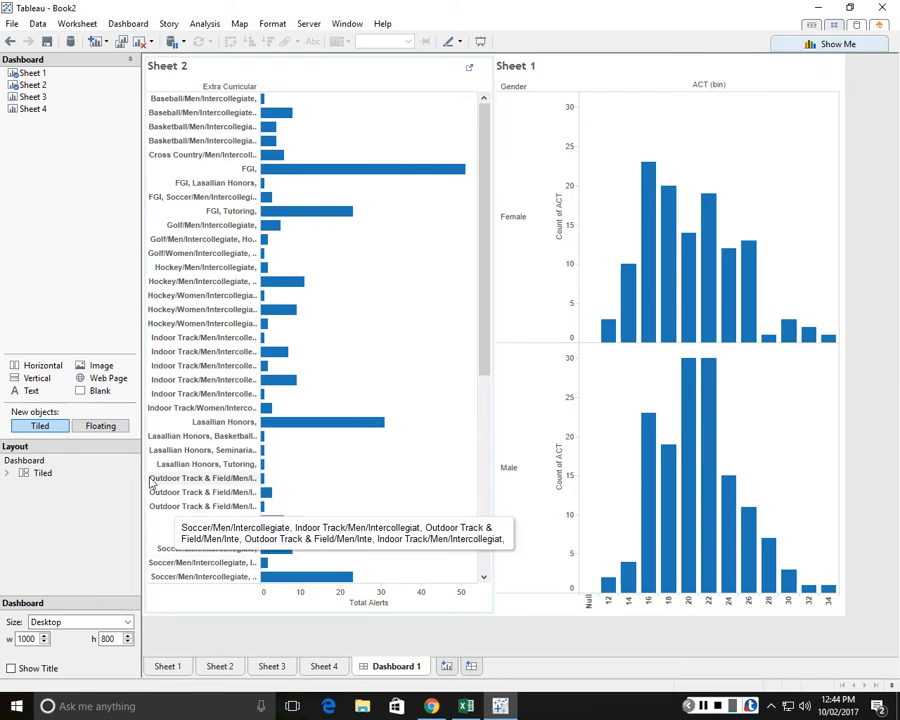
On Sheet 3, build a horizontal bar chart with MTerm GPA on Columns and Extra Curricular on Rows.
left_click(271, 666)
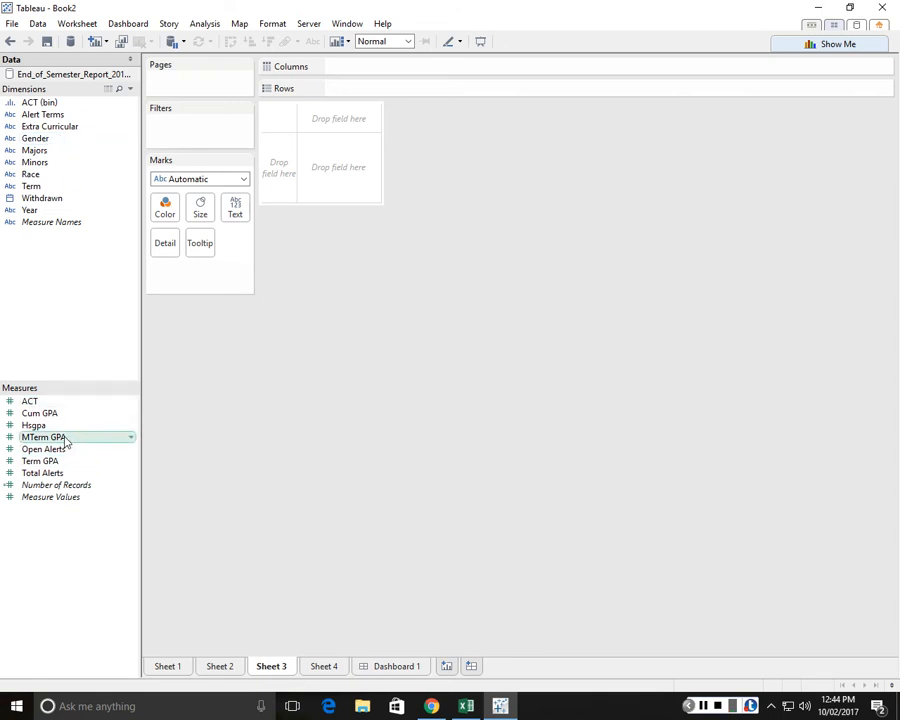
mouse_move(60, 440)
left_mouse_down()
mouse_move(78, 440)
mouse_move(337, 176)
mouse_move(283, 179)
left_mouse_up()
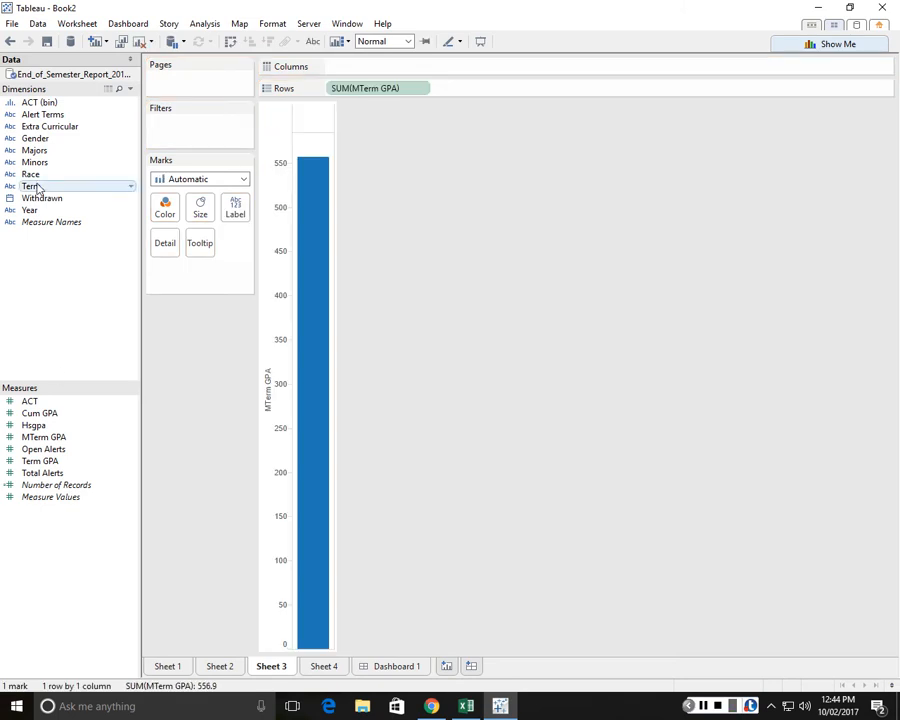
left_click(45, 114)
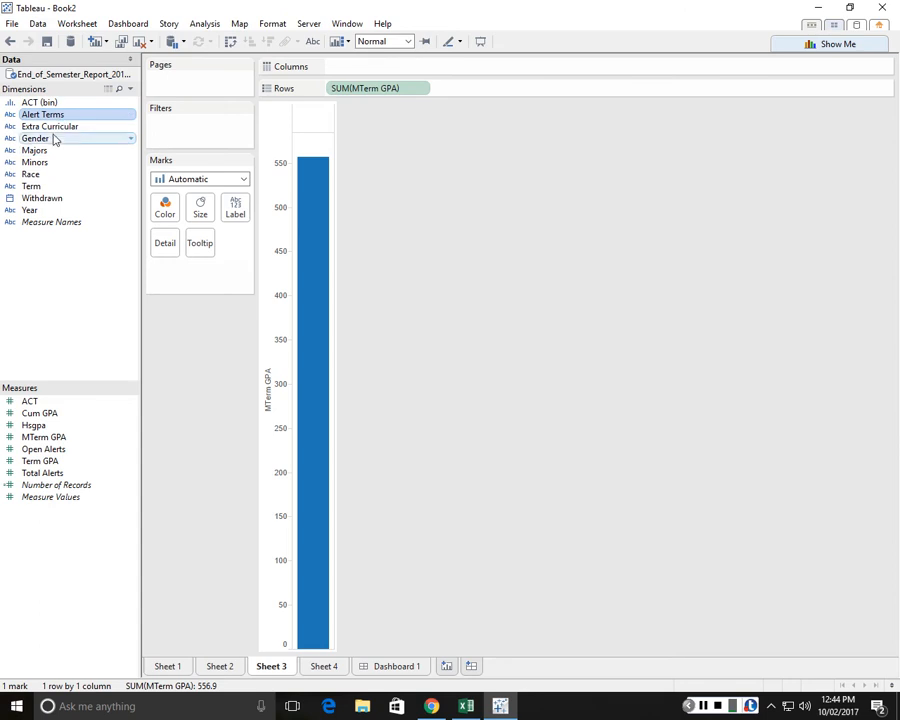
left_click_drag(50, 126, 305, 205)
key("ctrl+z")
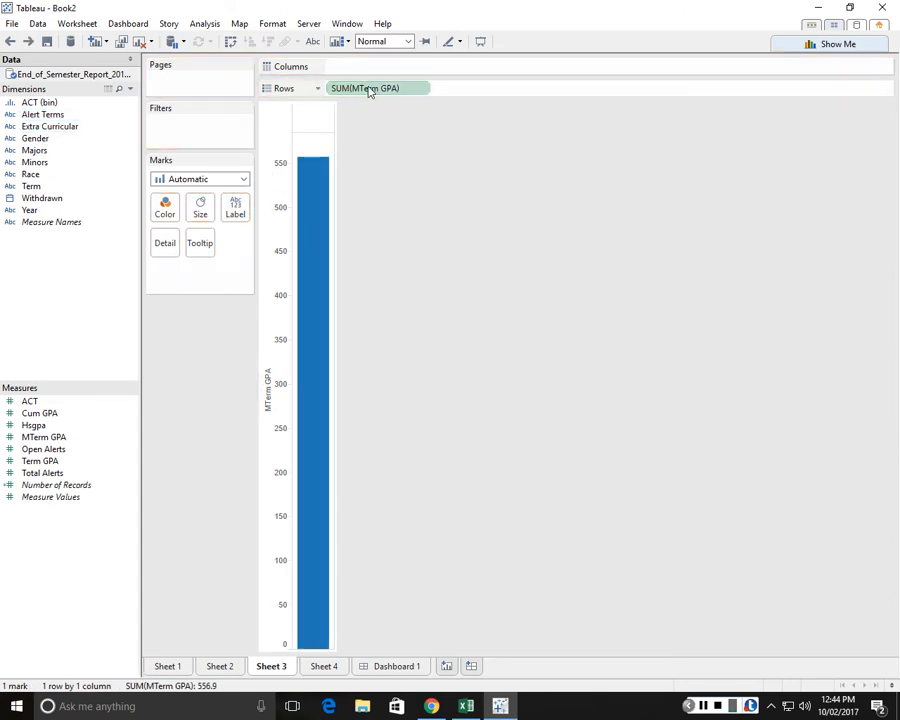
left_click_drag(368, 91, 380, 74)
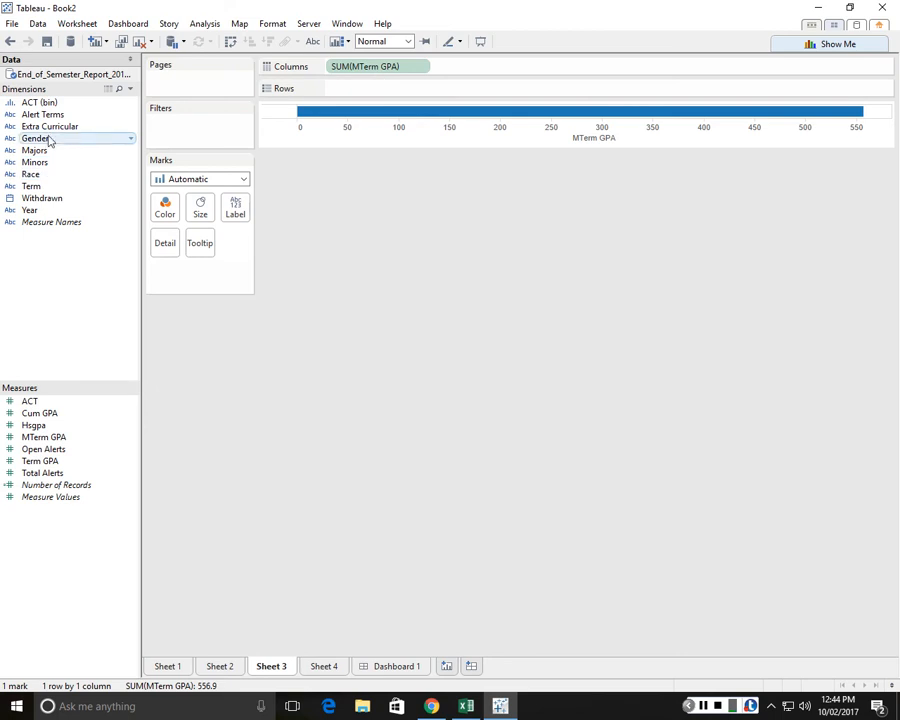
left_click_drag(50, 126, 358, 94)
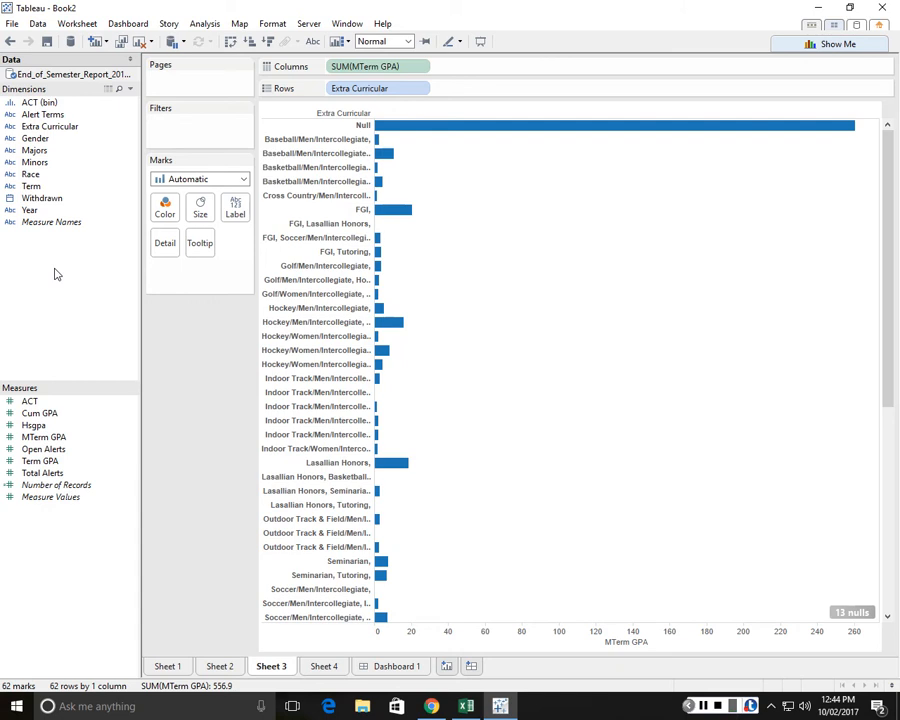
Change the aggregation of MTerm GPA on Columns from sum to average.
left_click(424, 70)
mouse_move(426, 208)
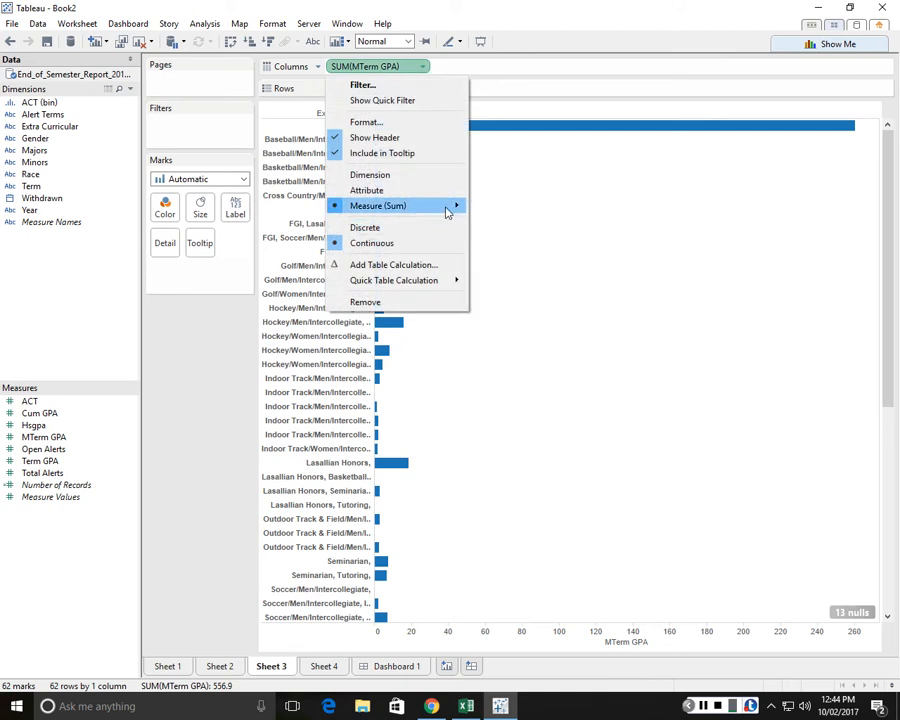
left_click(496, 223)
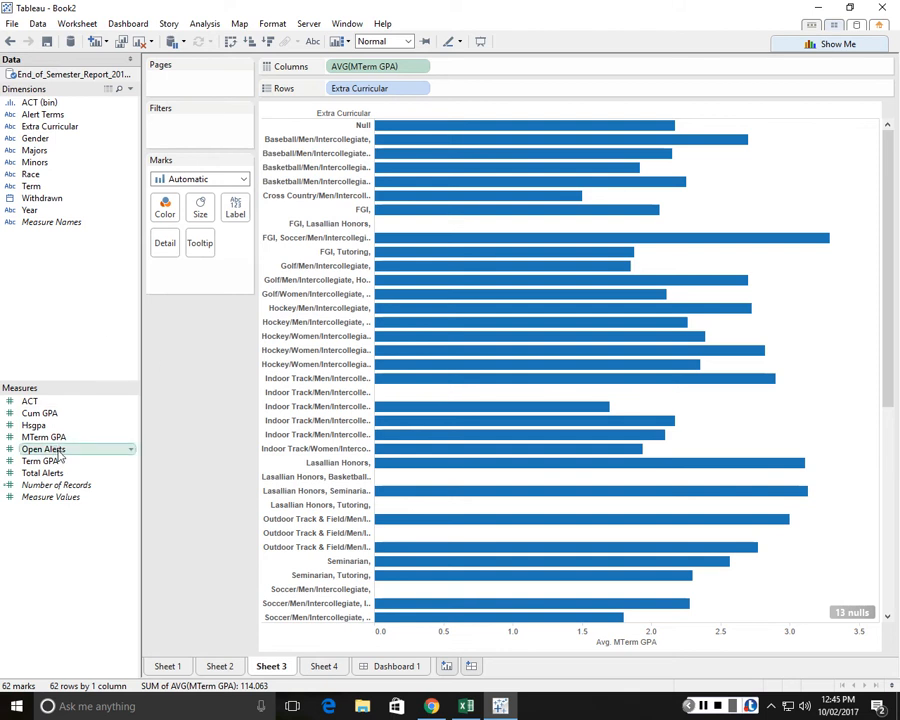
Add Total Alerts to Columns beside average MTerm GPA so each extracurricular activity has bars for both measures.
left_click_drag(50, 478, 466, 98)
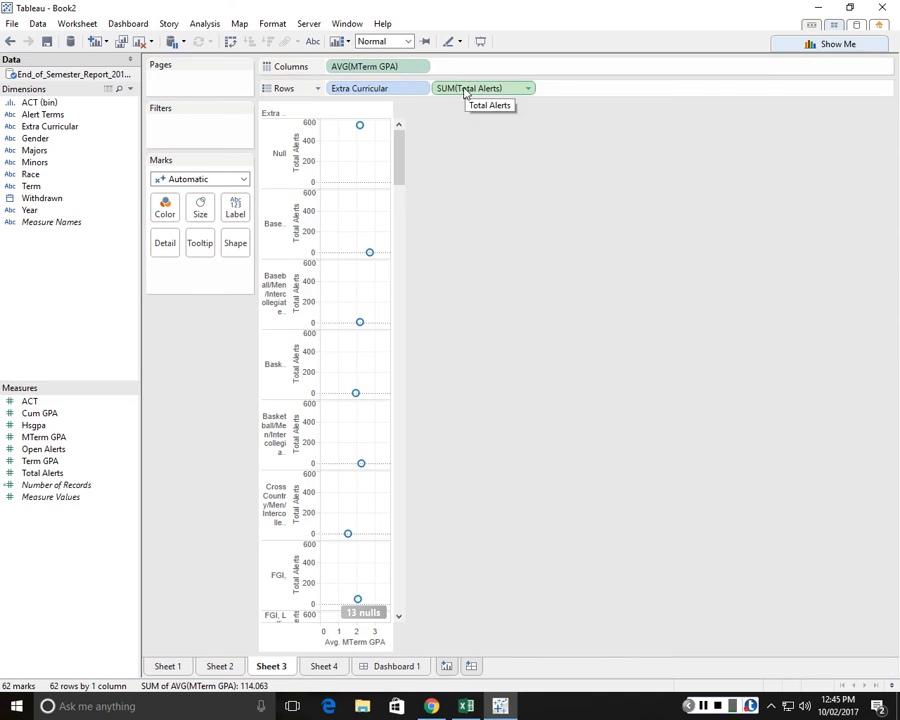
left_click(370, 255)
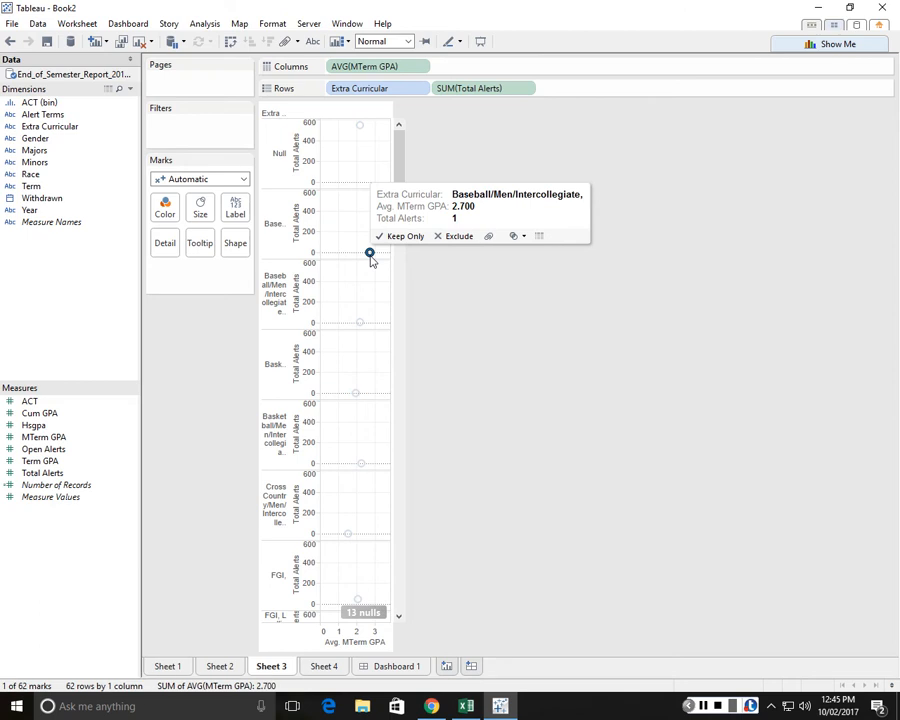
mouse_move(485, 88)
left_mouse_down()
mouse_move(496, 70)
mouse_move(497, 80)
left_mouse_up()
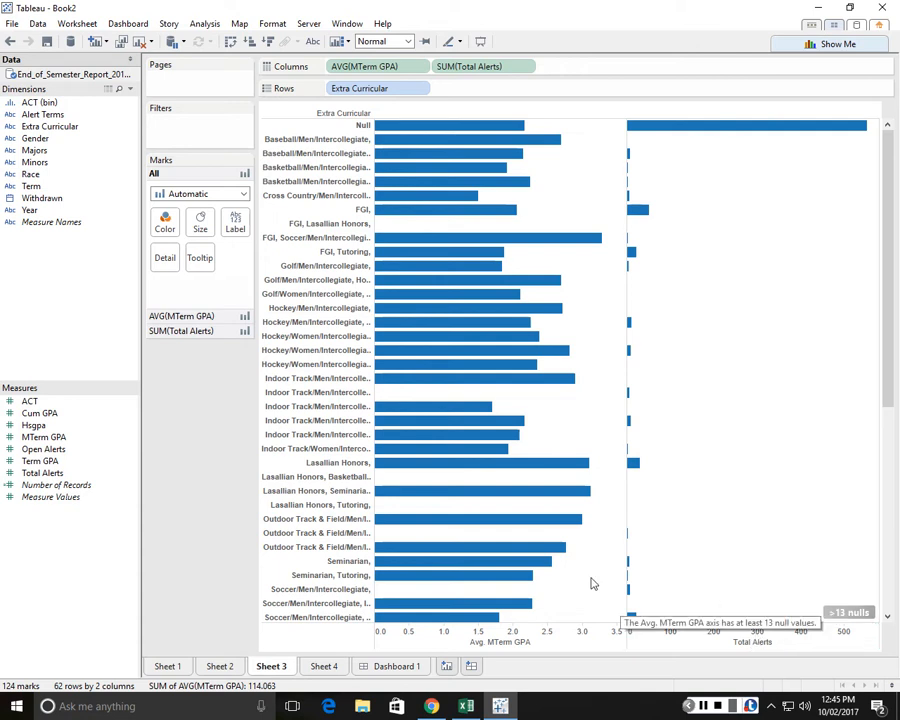
mouse_move(424, 384)
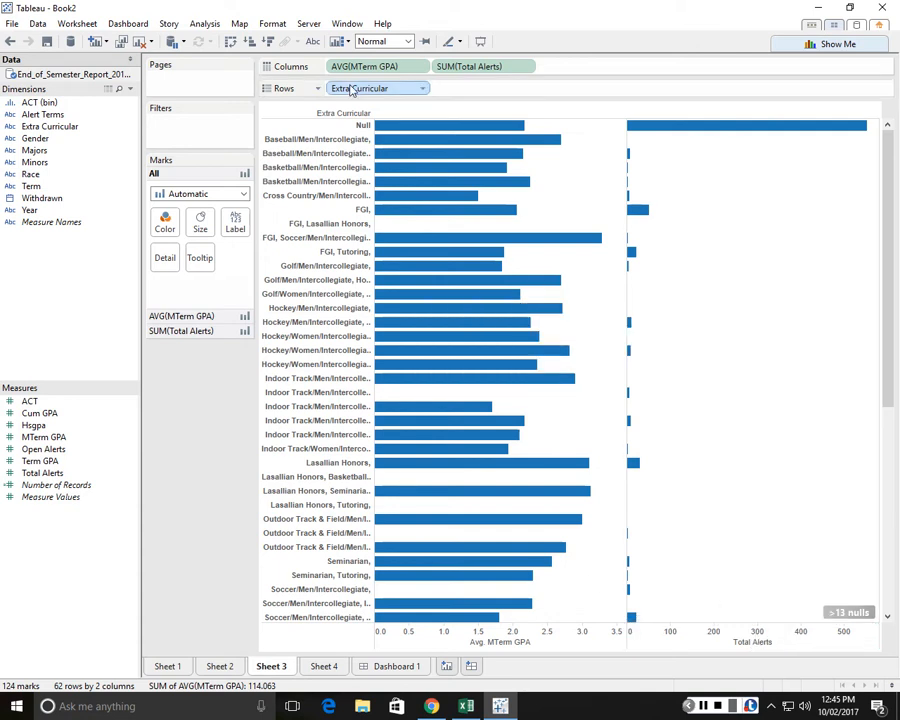
Try packed bubbles, side-by-side circles, stacked bars, side-by-side bars, a bullet graph, a heat map, a text table and horizontal bars for the chart.
left_click(835, 44)
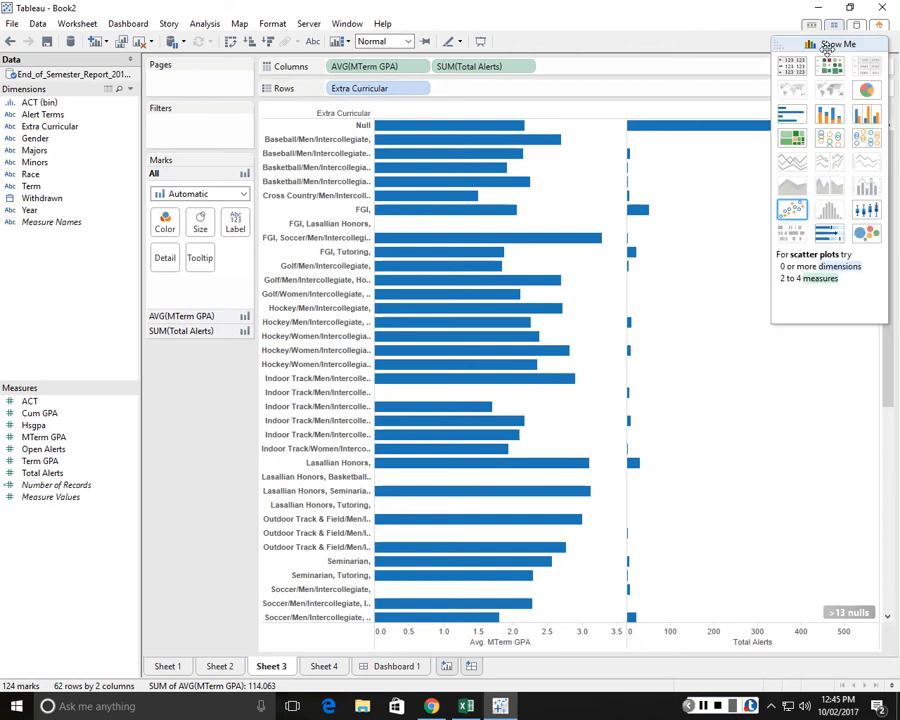
left_click(867, 236)
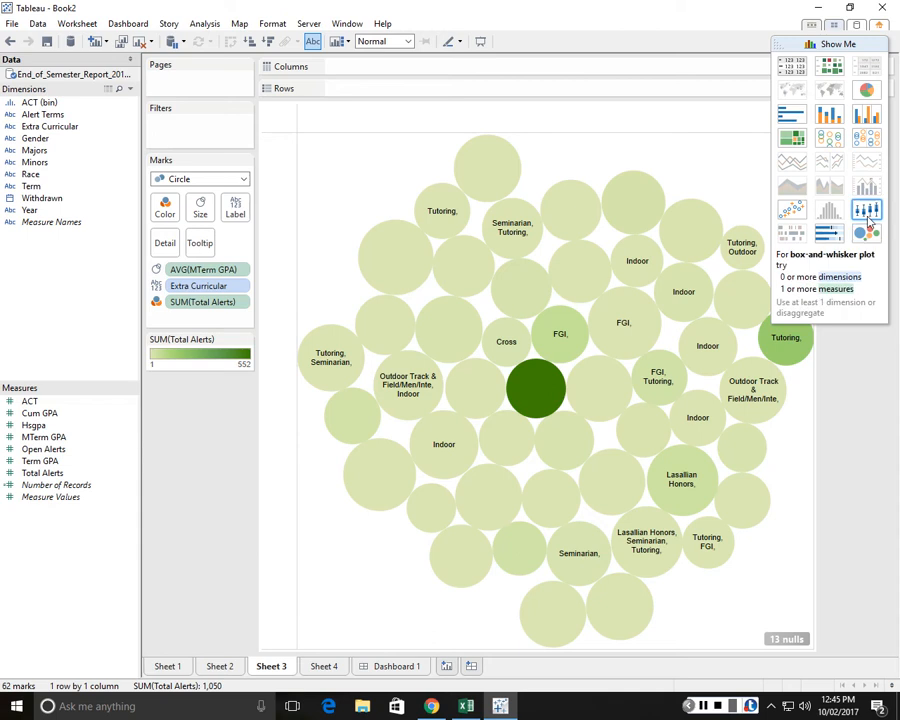
left_click(864, 141)
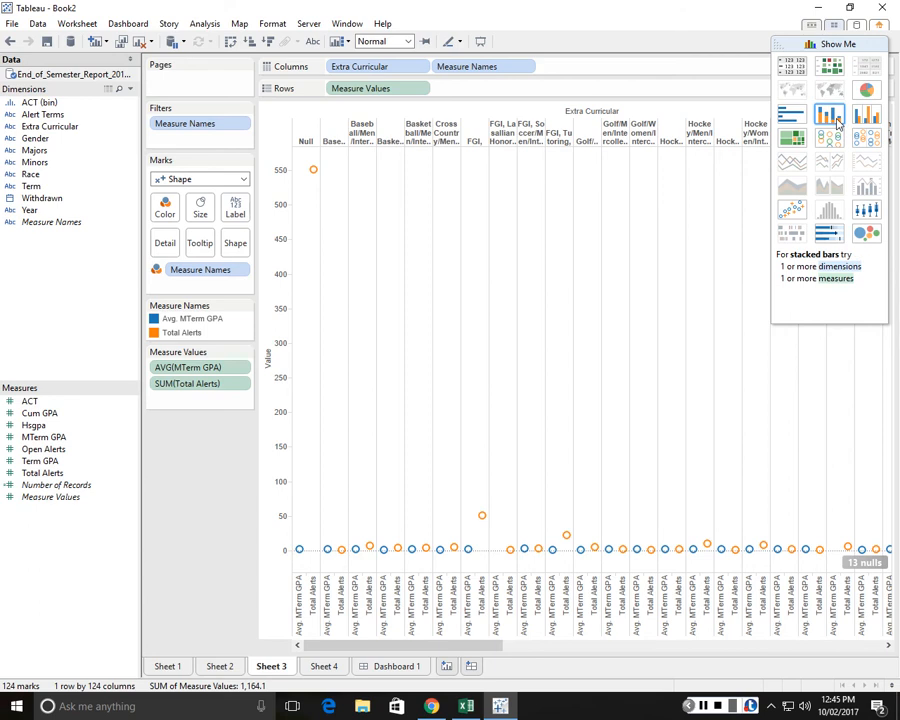
left_click(838, 122)
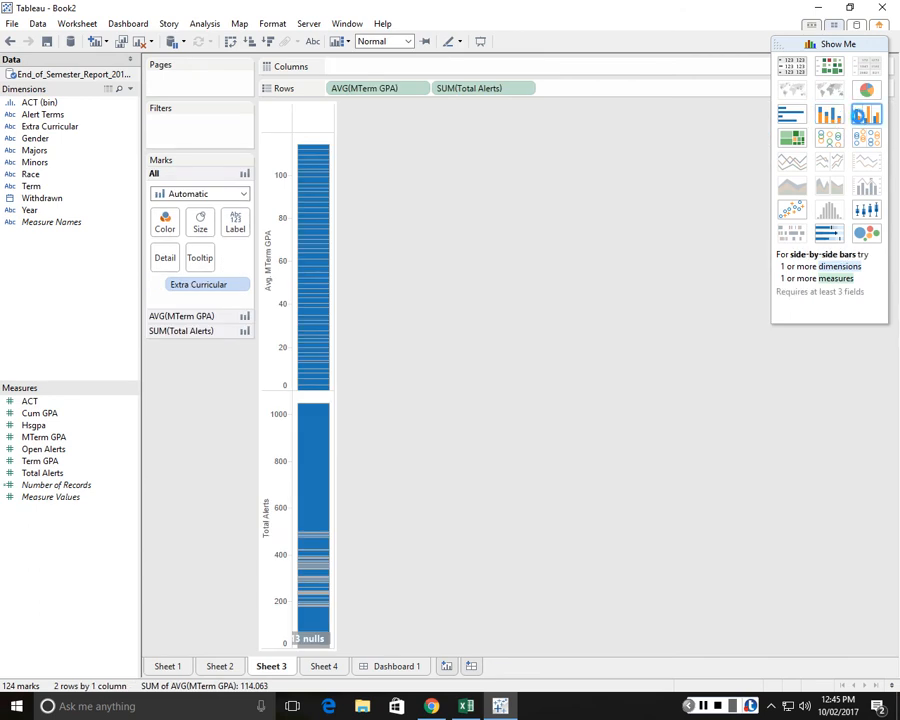
left_click(862, 117)
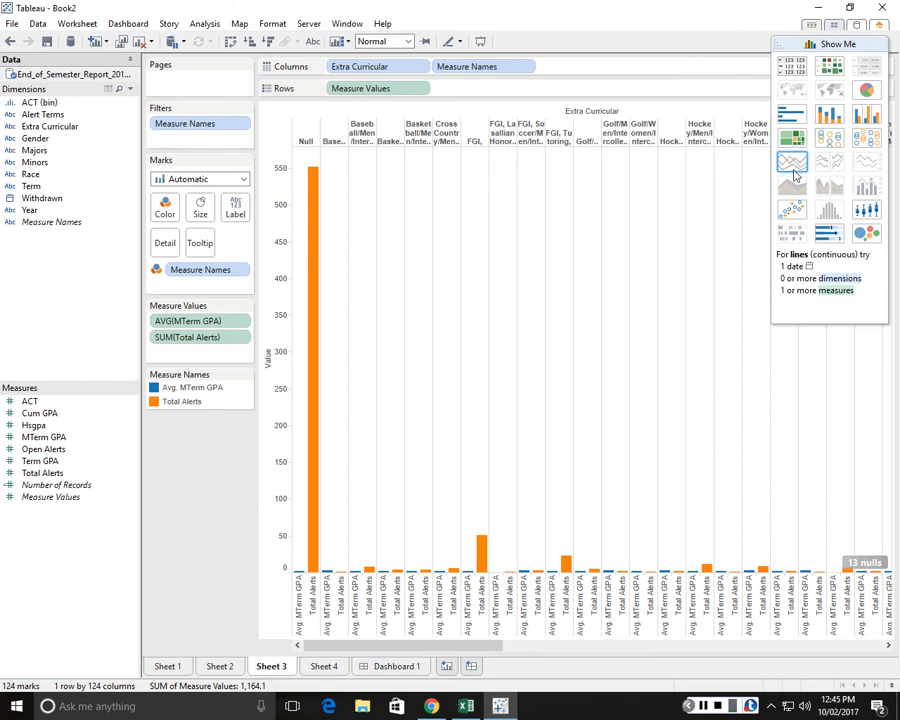
left_click(828, 233)
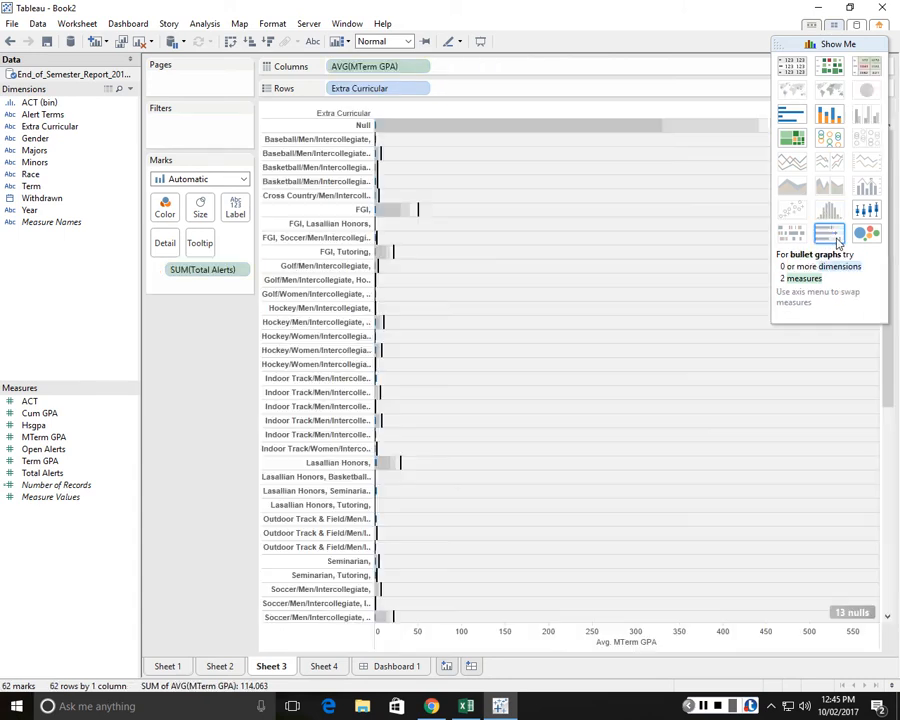
left_click(832, 68)
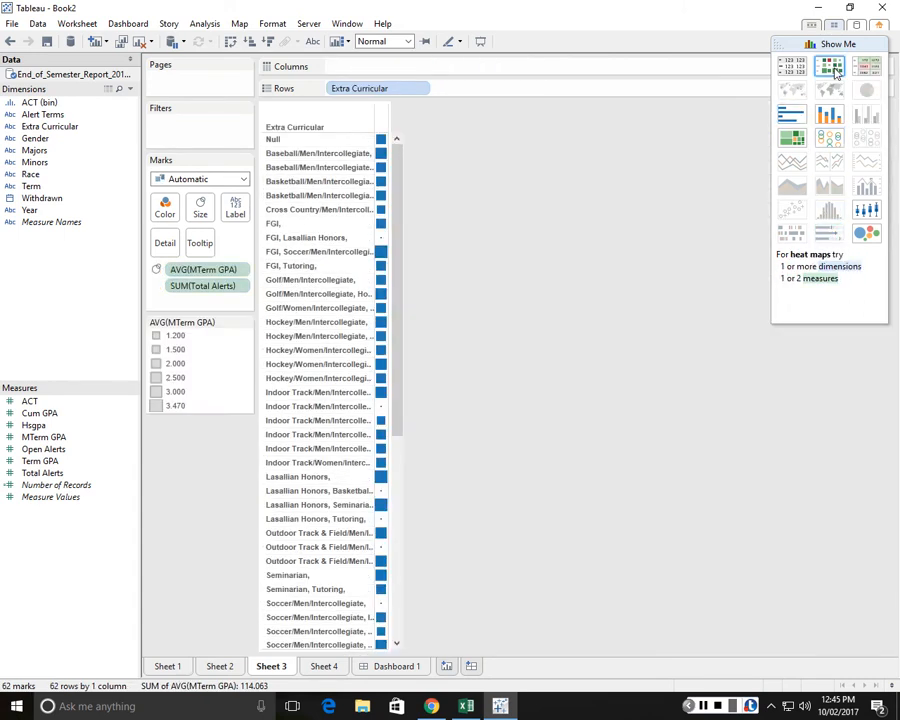
left_click(791, 66)
left_click(791, 116)
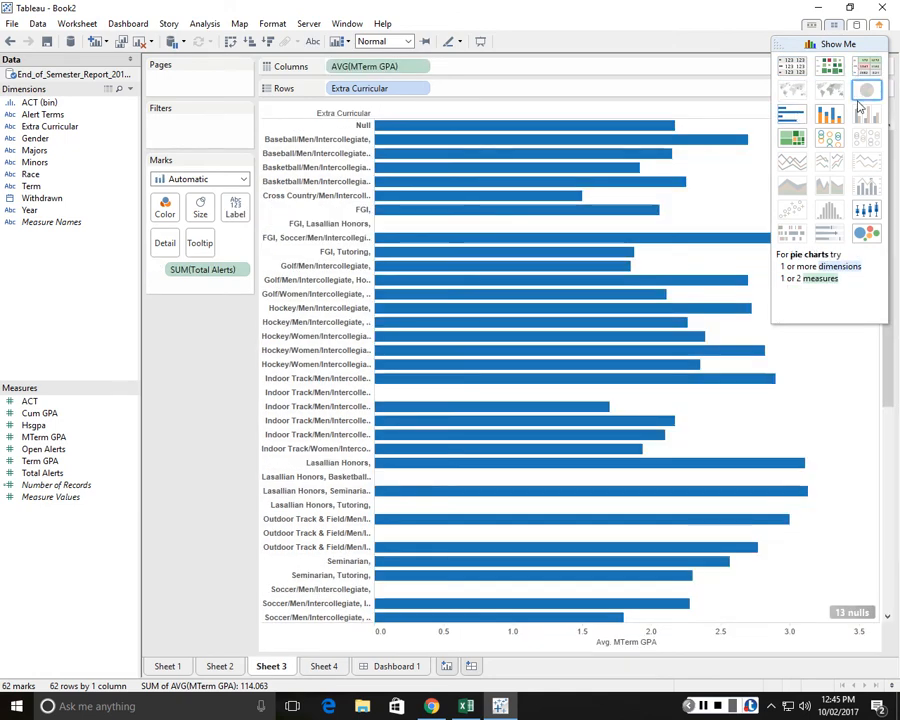
Apply packed bubbles, move Total Alerts and average MTerm GPA to Columns and Extra Curricular to Rows, and collapse the chart type chooser.
left_click(866, 233)
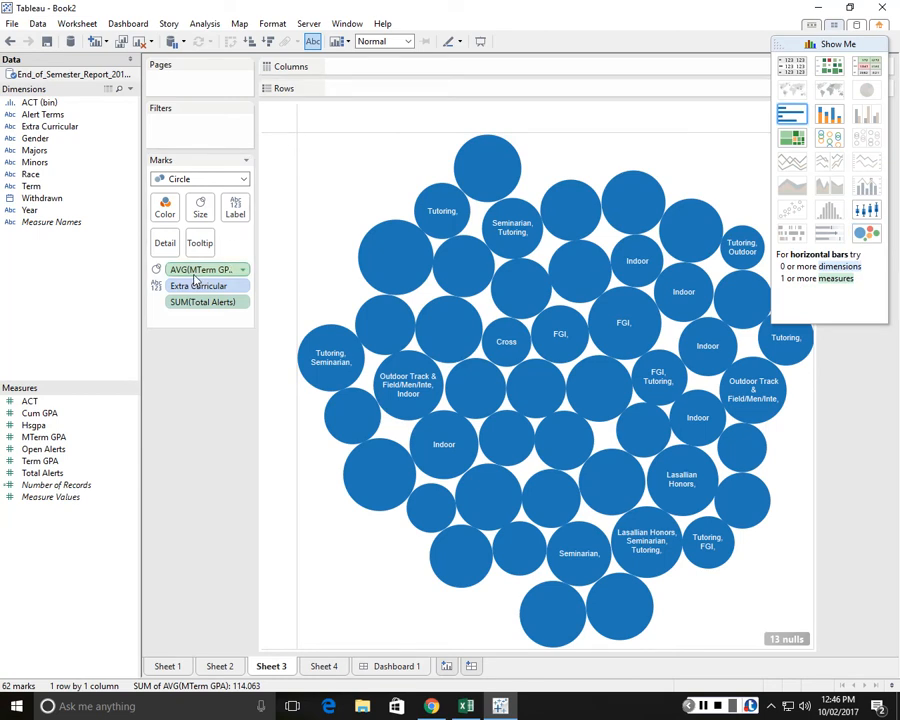
left_click_drag(200, 308, 357, 72)
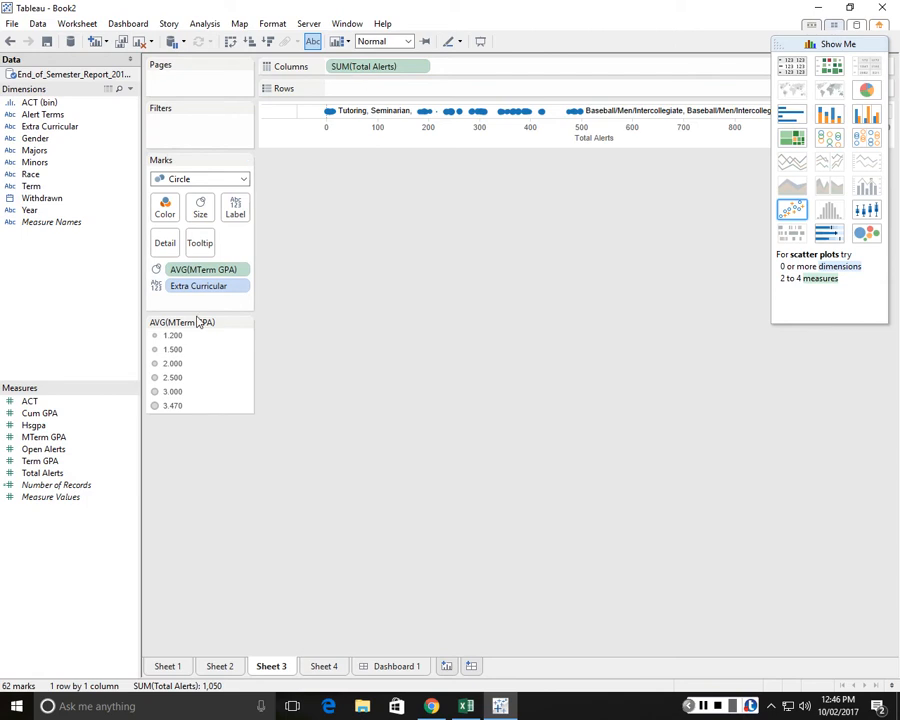
left_click_drag(240, 289, 364, 94)
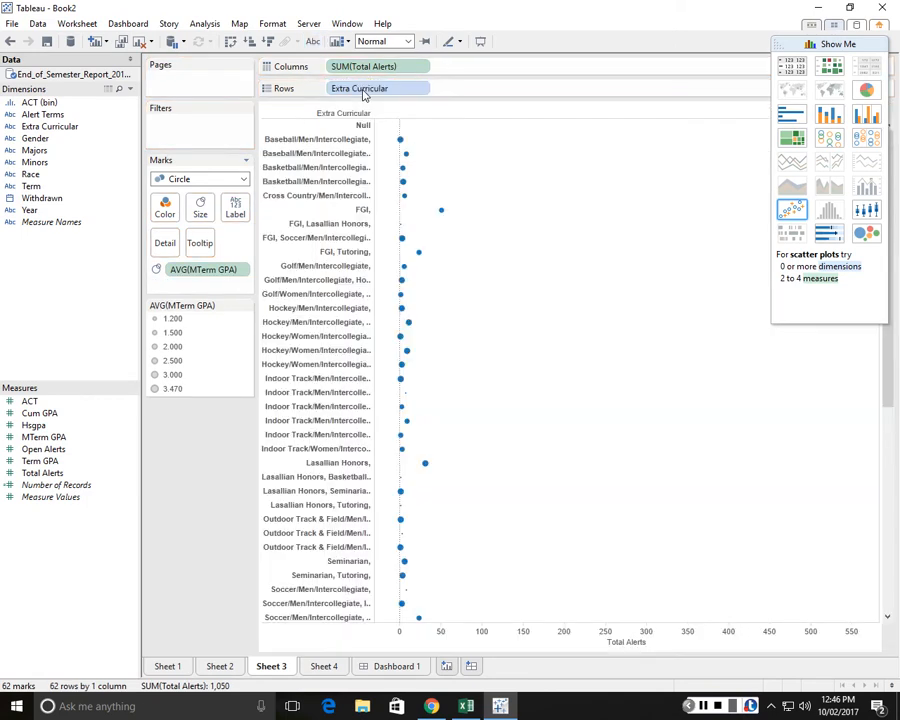
left_click_drag(207, 271, 488, 74)
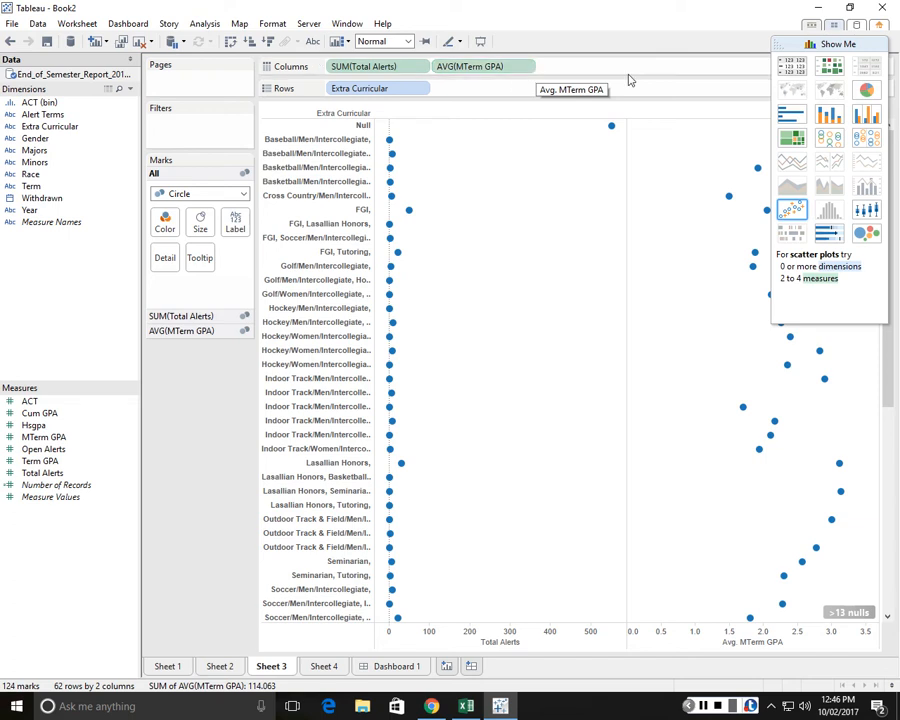
left_click(850, 44)
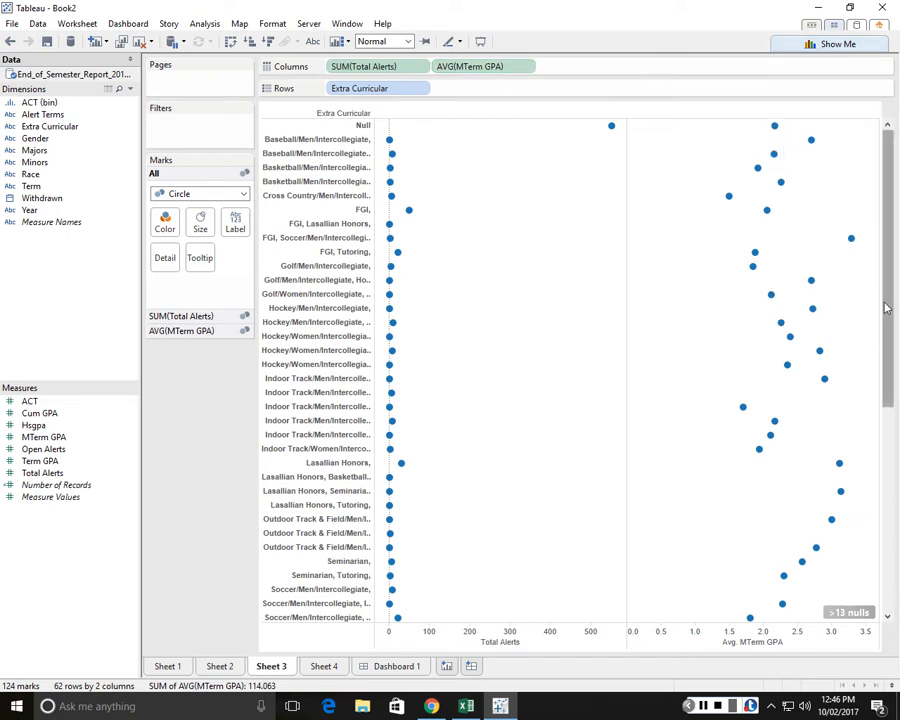
Exclude the Null extracurricular category from the Total Alerts and average MTerm GPA circle chart.
left_click_drag(888, 322, 897, 585)
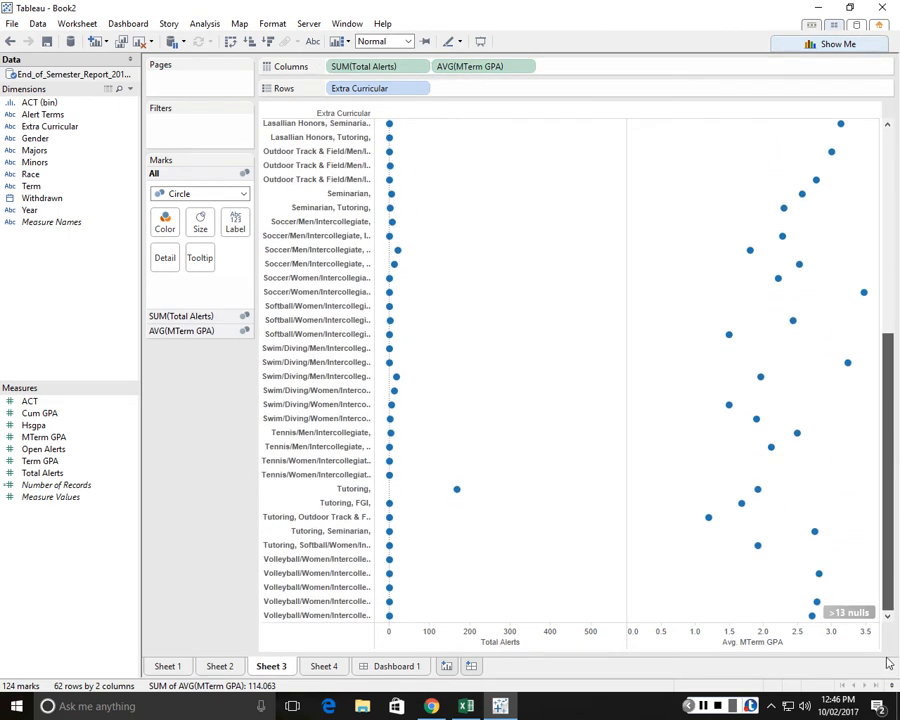
left_click_drag(886, 658, 883, 207)
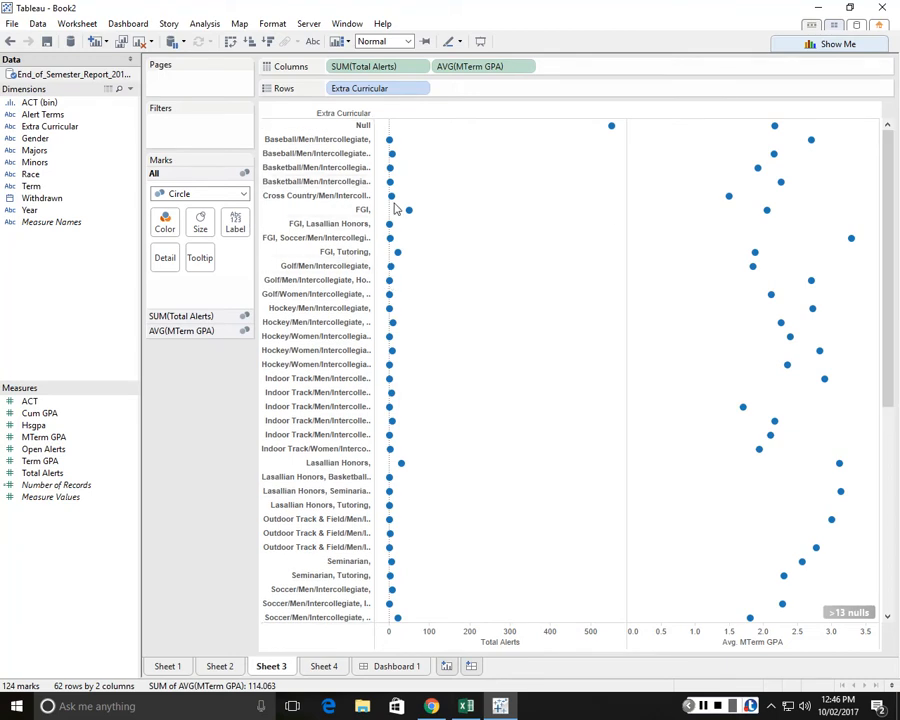
mouse_move(394, 204)
right_click(612, 128)
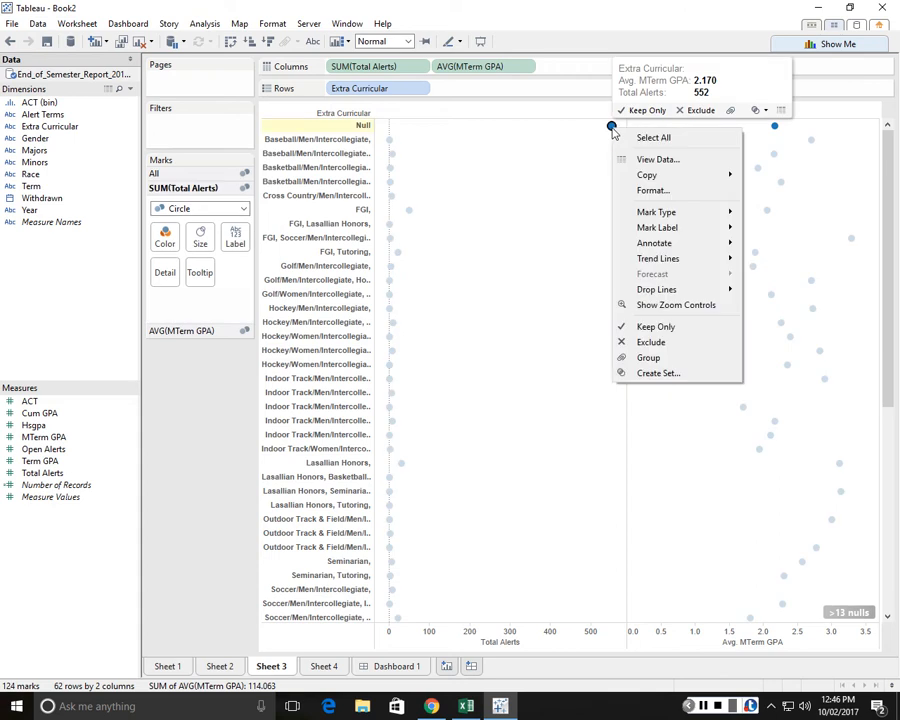
left_click(692, 164)
left_click(692, 164)
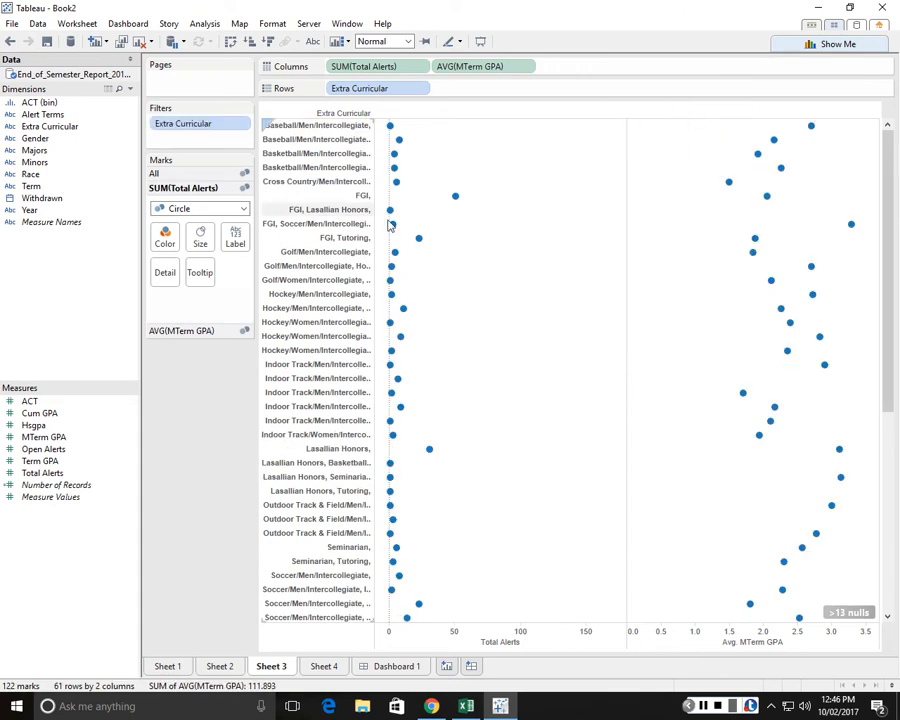
Try sorting the extracurricular activities by Total Alerts and by average MTerm GPA, and clear each sort.
left_click(528, 643)
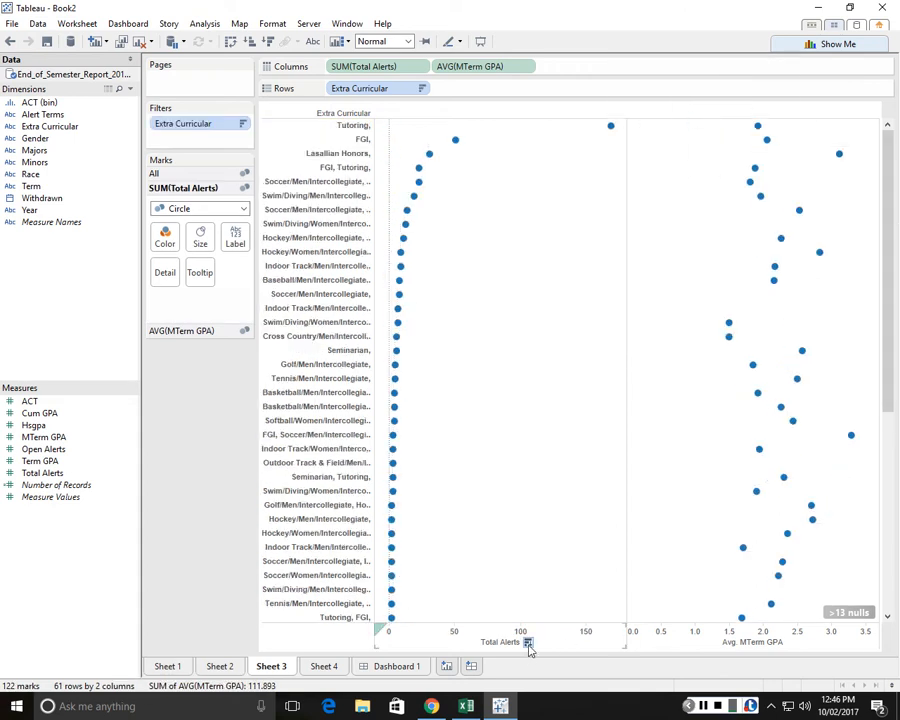
left_click(528, 643)
left_click(528, 643)
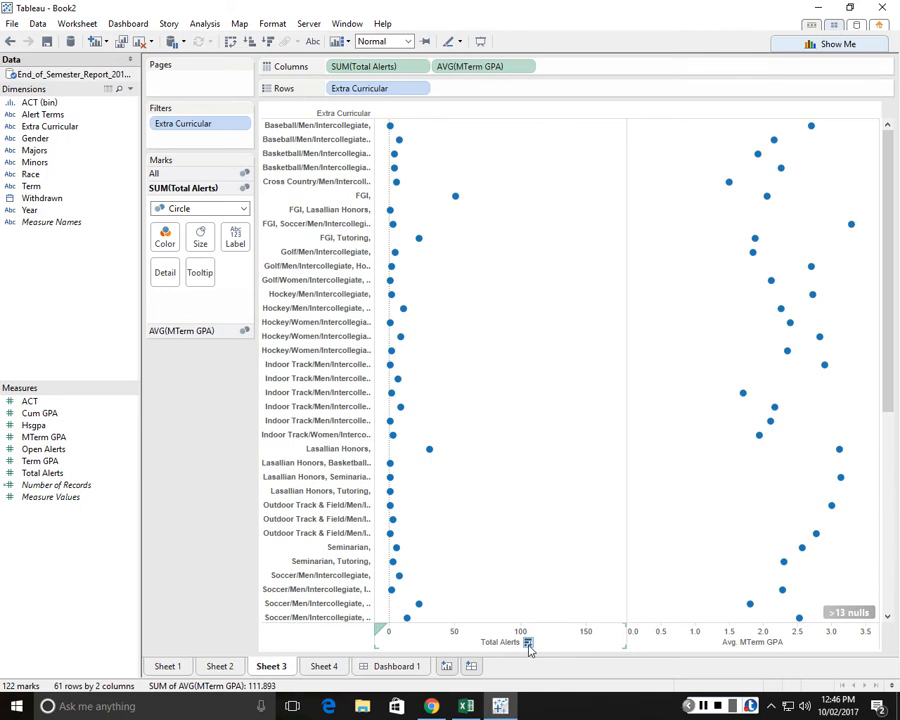
mouse_move(852, 618)
left_click(791, 643)
left_click(791, 643)
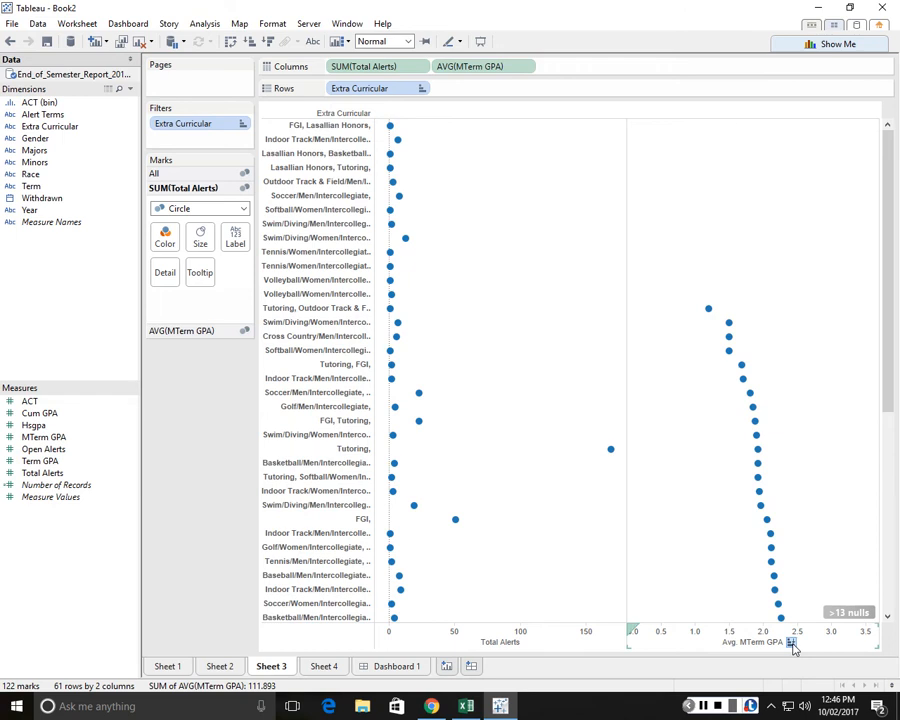
left_click(791, 643)
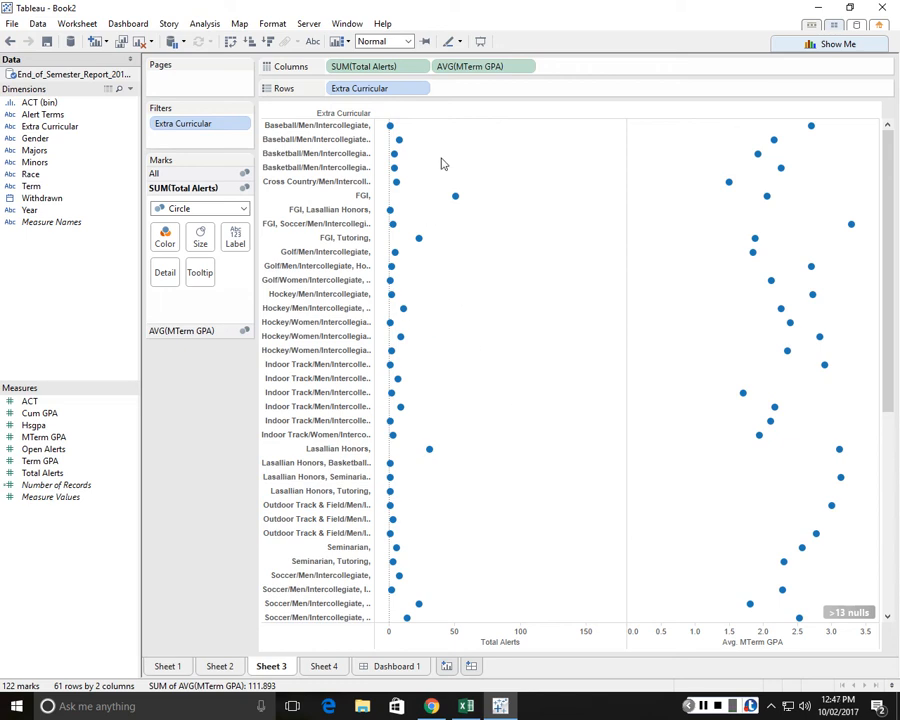
left_click(378, 667)
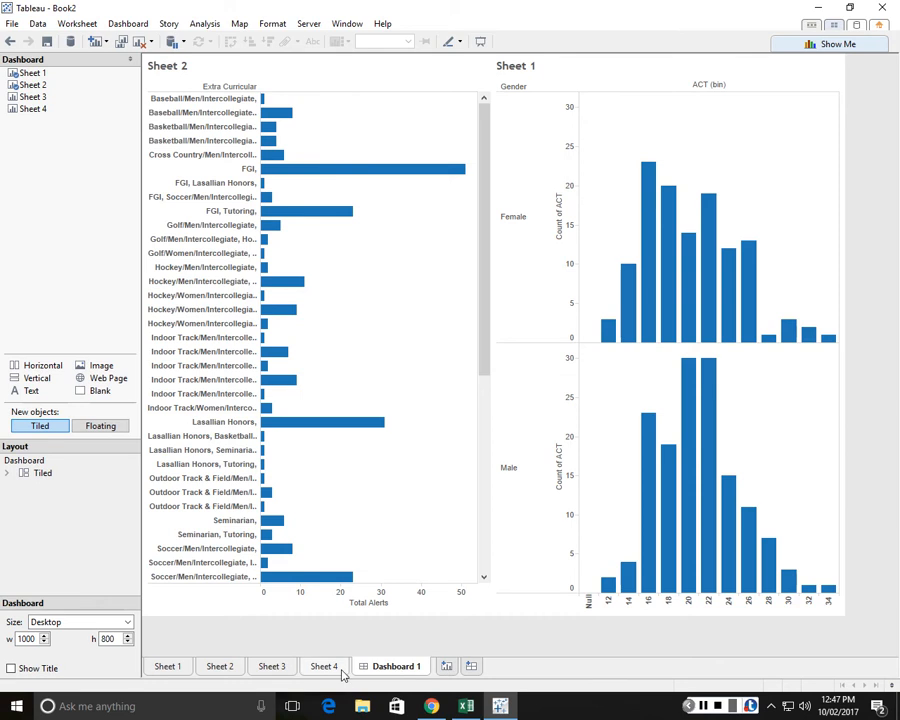
left_click(288, 670)
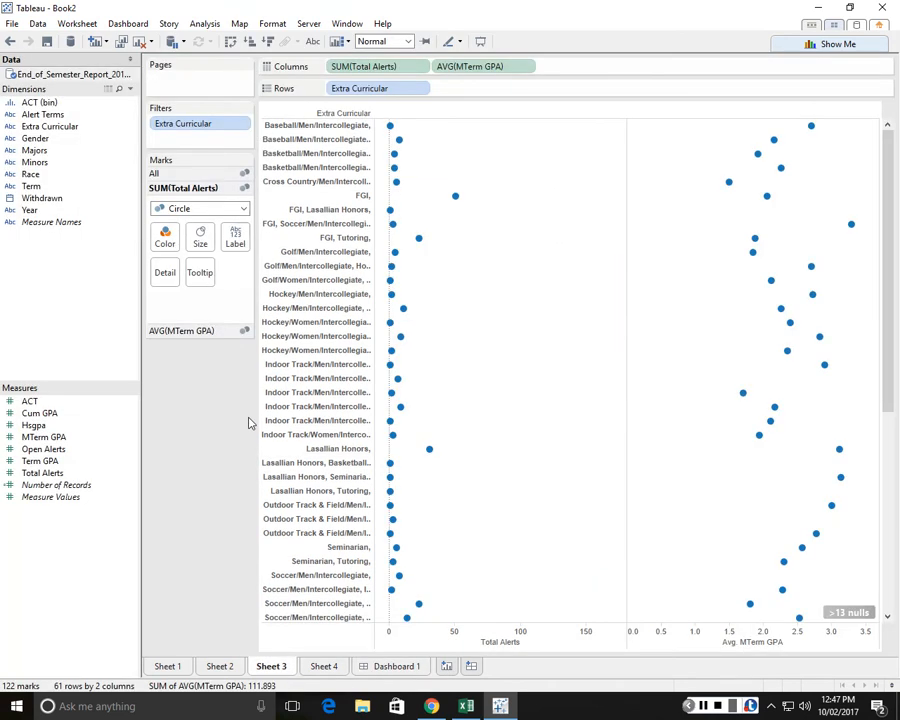
Show a quick filter for Extra Curricular beside the Total Alerts and average MTerm GPA chart and look through its values.
mouse_move(392, 366)
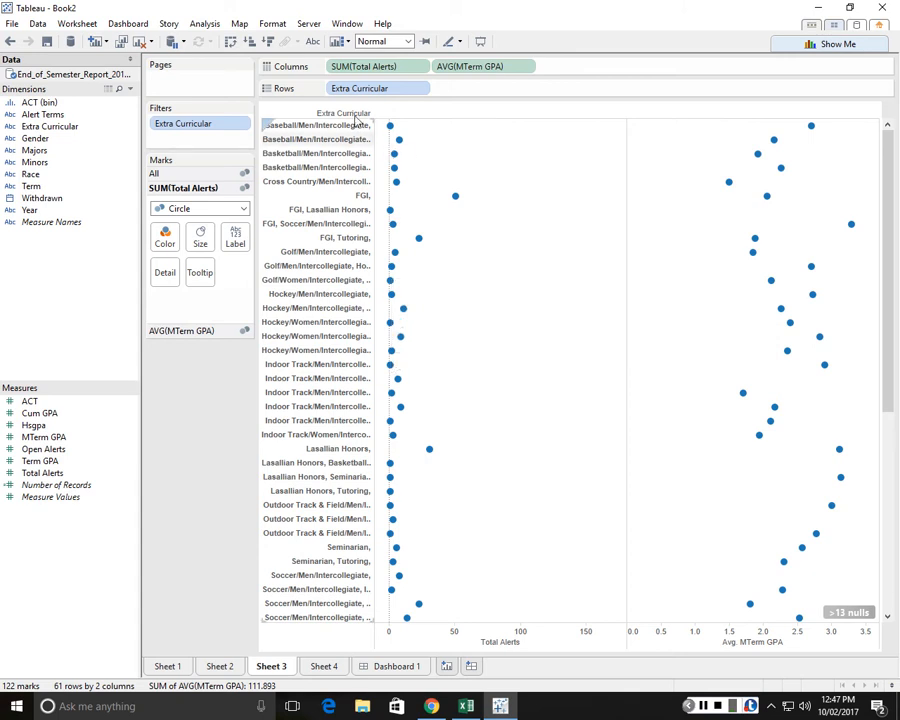
mouse_move(368, 114)
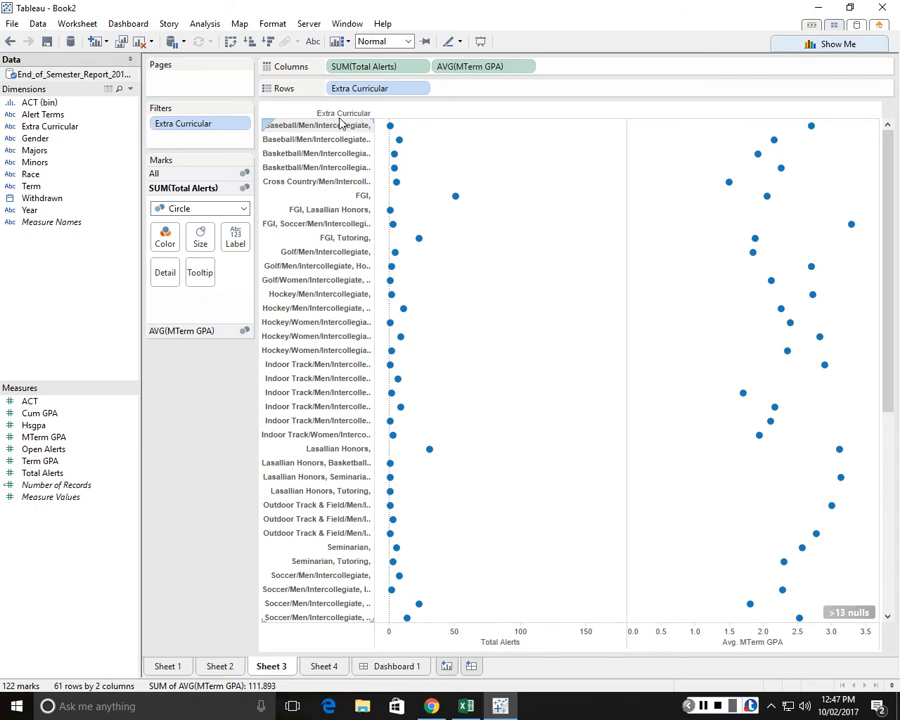
right_click(340, 117)
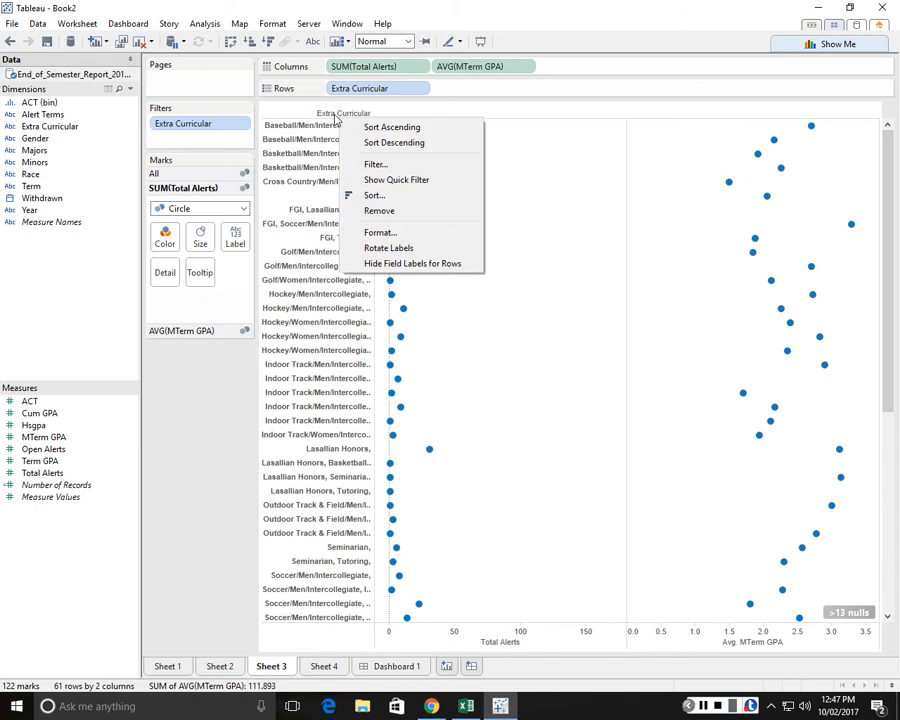
left_click(336, 118)
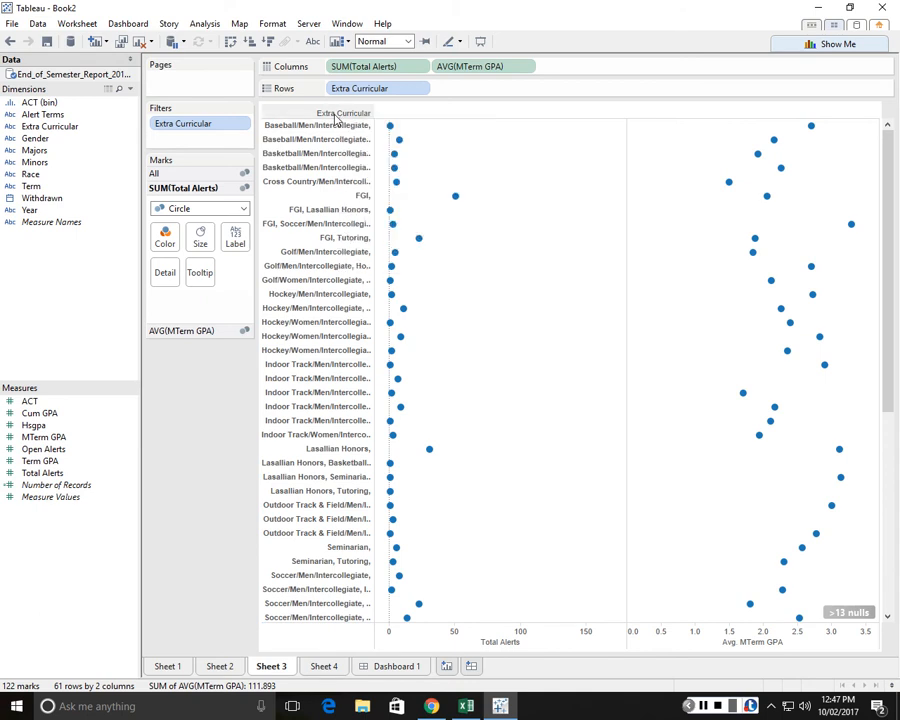
right_click(336, 118)
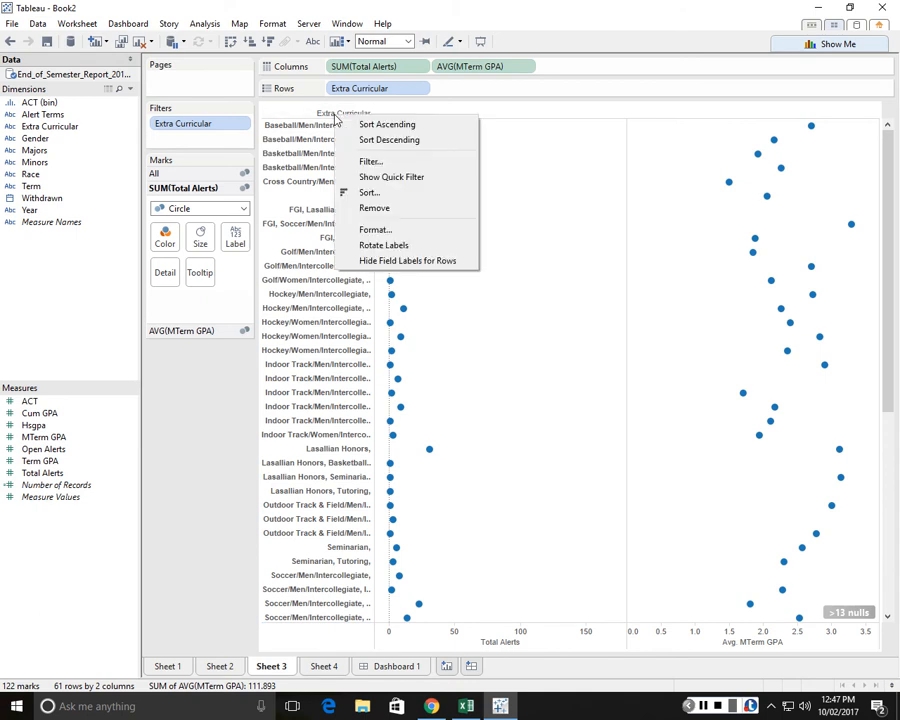
left_click(402, 176)
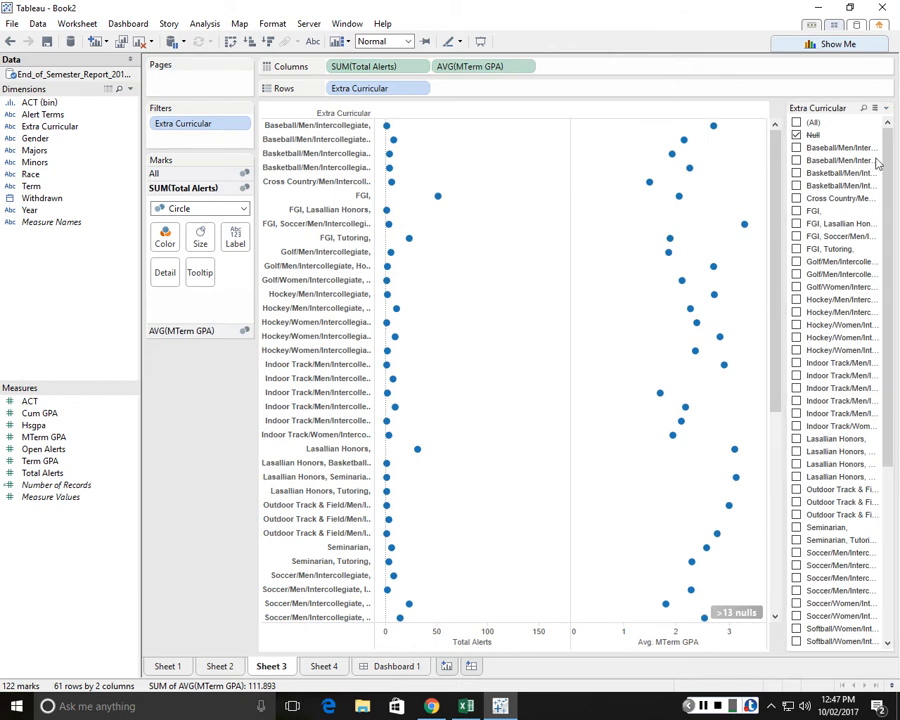
scroll(870, 198, "down", 1)
left_click_drag(870, 198, 889, 143)
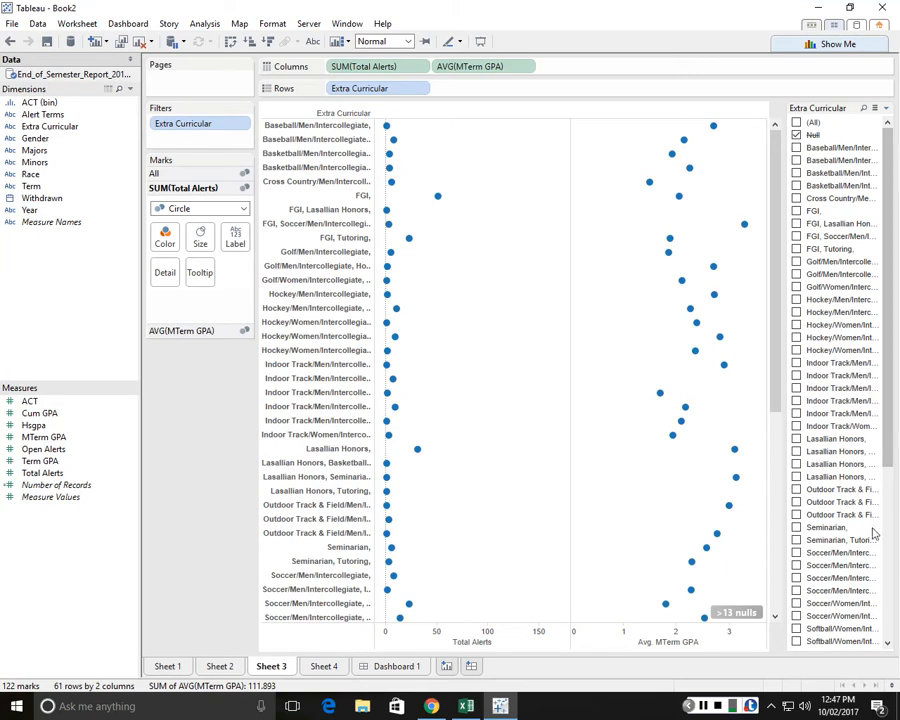
Open the data source page of the end-of-semester report and check which data commands it offers.
mouse_move(468, 710)
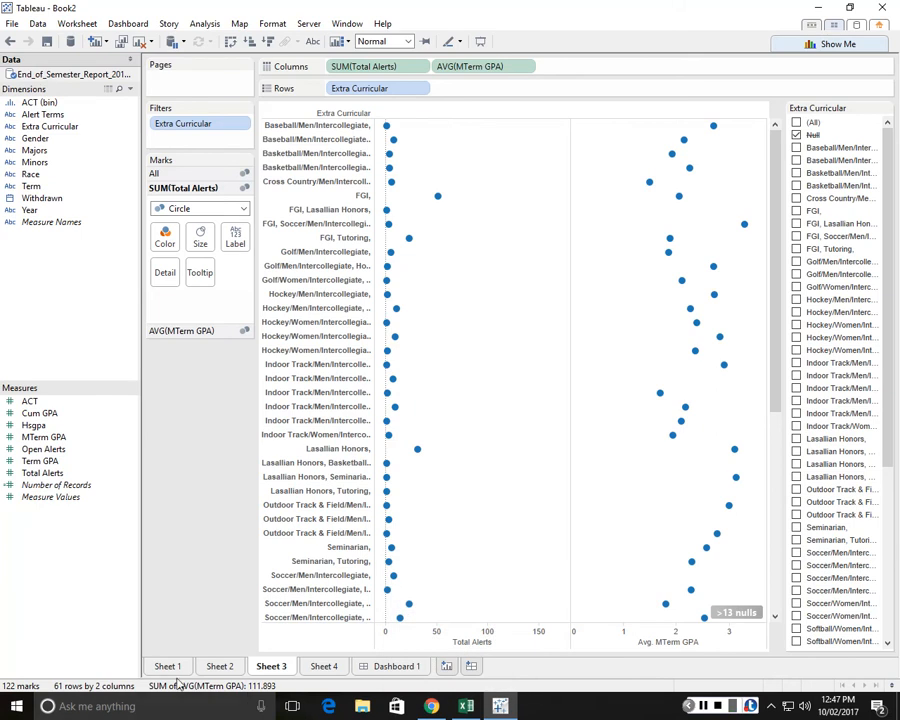
double_click(28, 78)
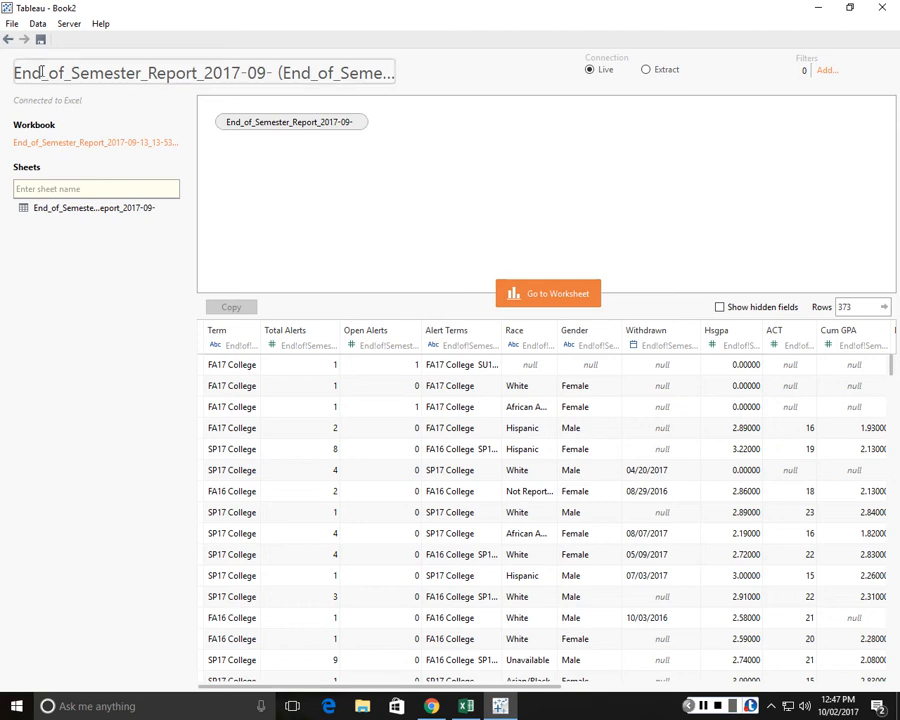
left_click(38, 24)
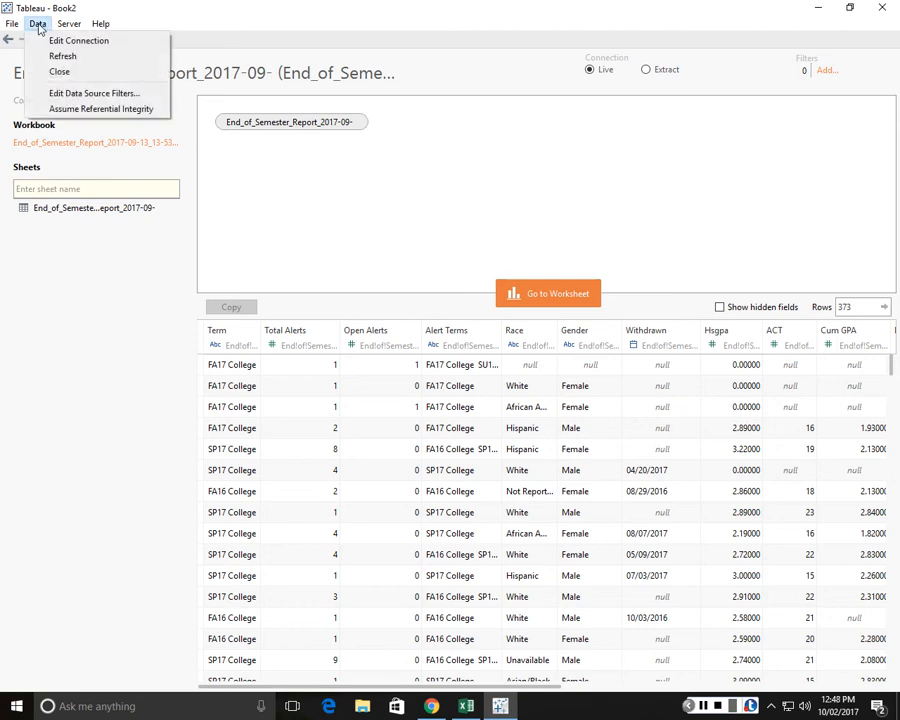
left_click(38, 24)
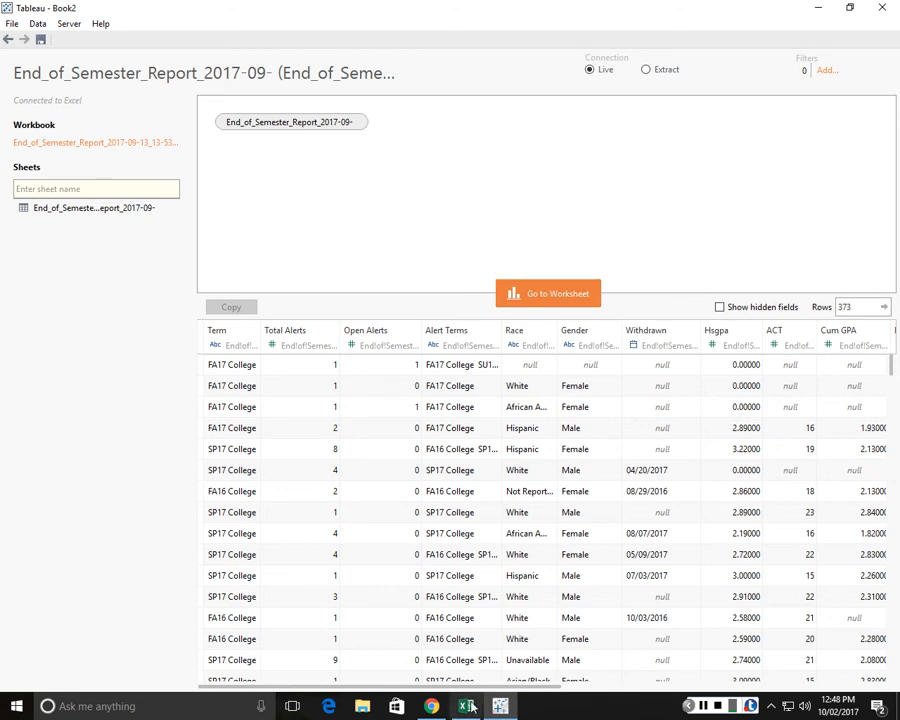
Switch to the end-of-semester report in Excel and copy the Majors column into column A of a new workbook.
key("alt+Tab")
left_click(349, 374)
left_click(572, 329)
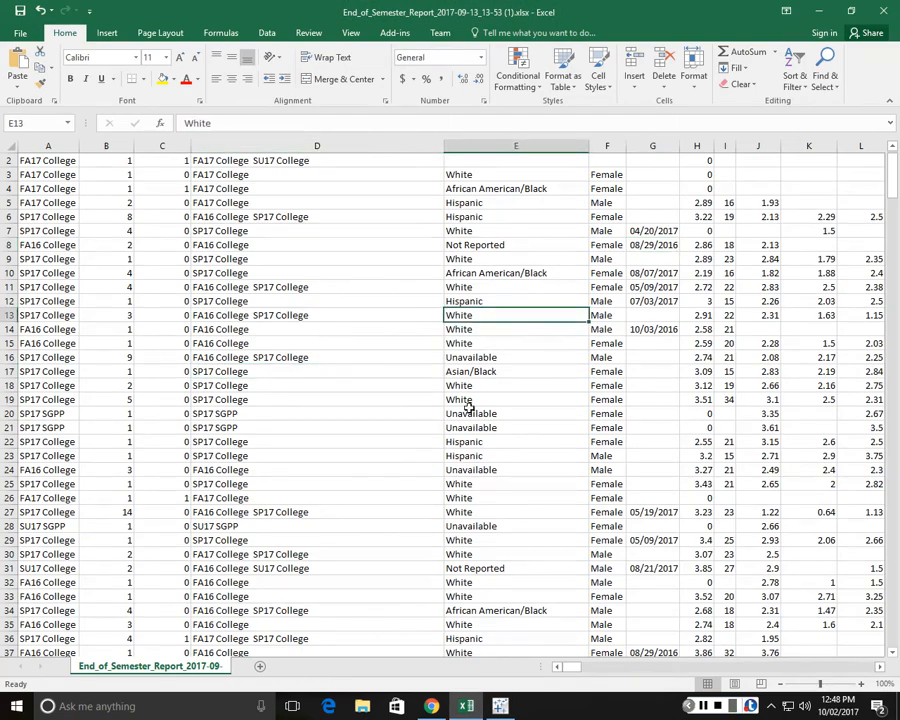
scroll(512, 376, "up", 1)
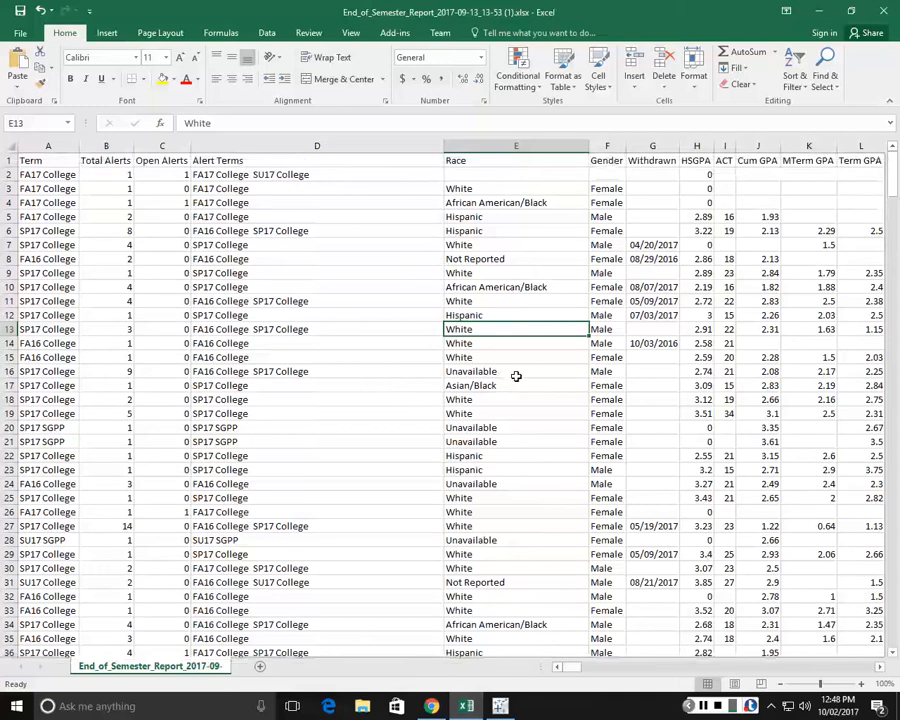
left_click(675, 674)
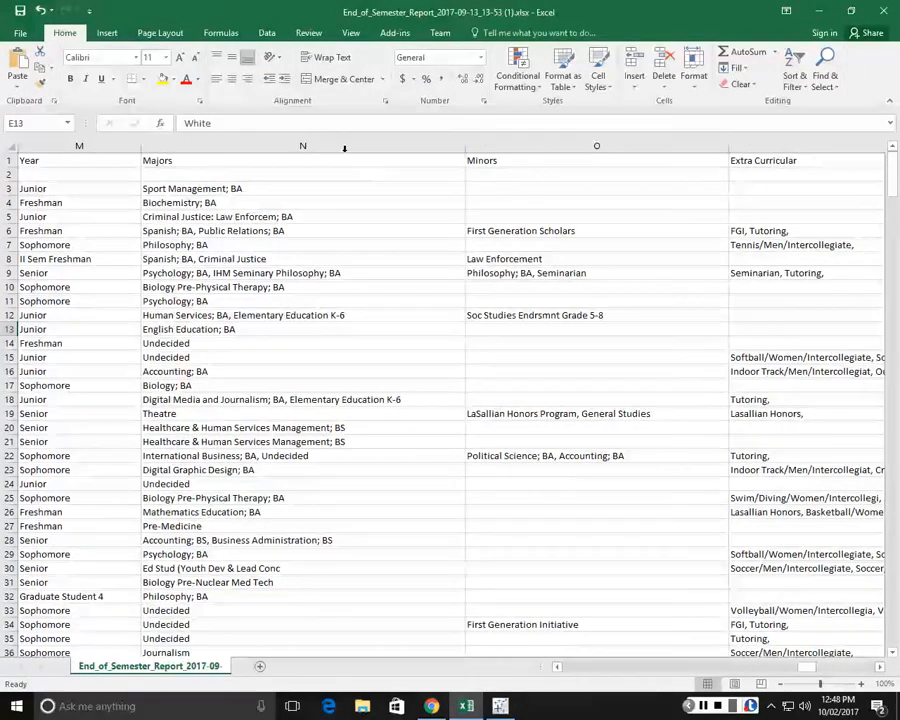
left_click(342, 146)
key("ctrl+c")
key("ctrl+n")
key("ctrl+v")
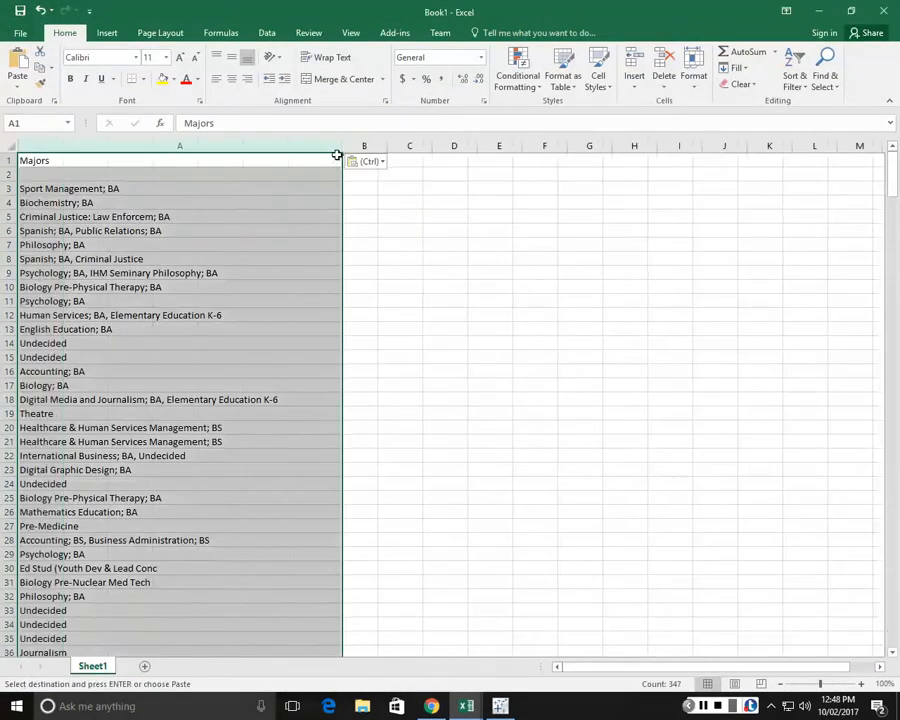
Remove the duplicate values from the Majors column, treating the first row as a header.
left_click(267, 33)
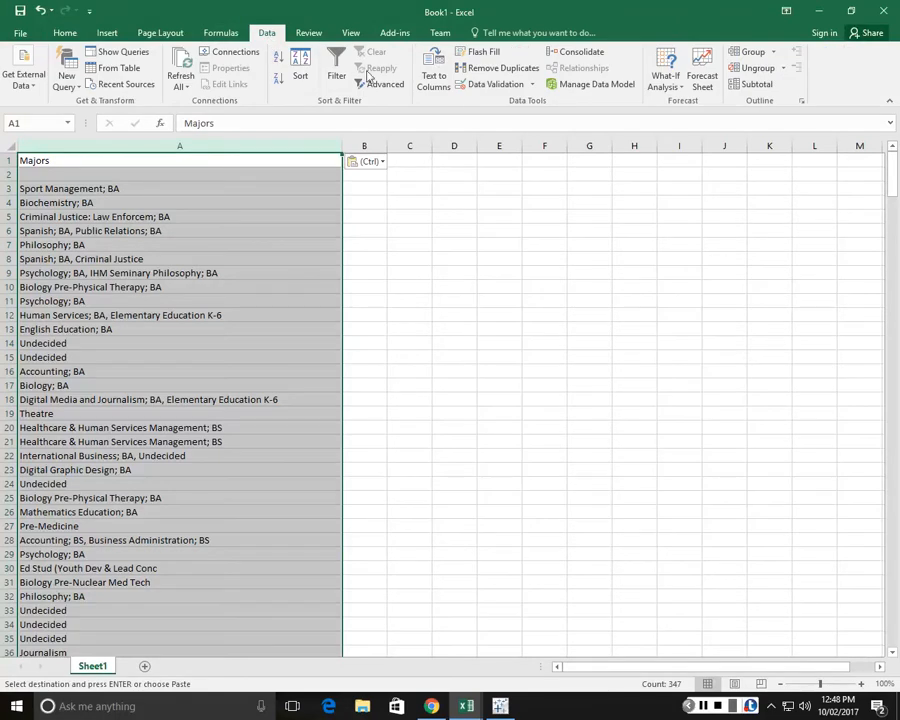
left_click(485, 68)
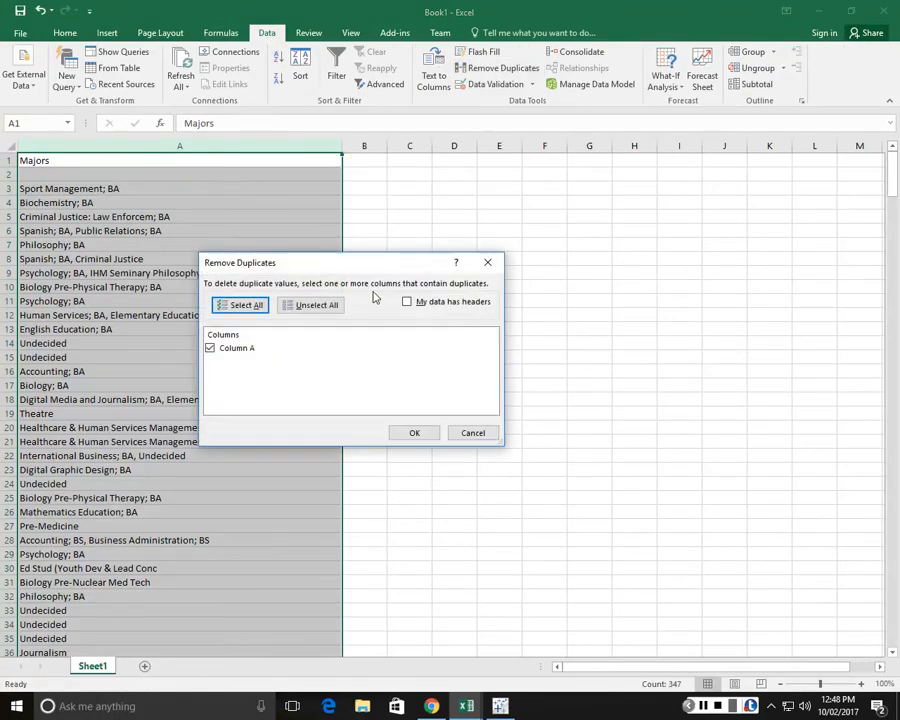
left_click(440, 304)
left_click(413, 432)
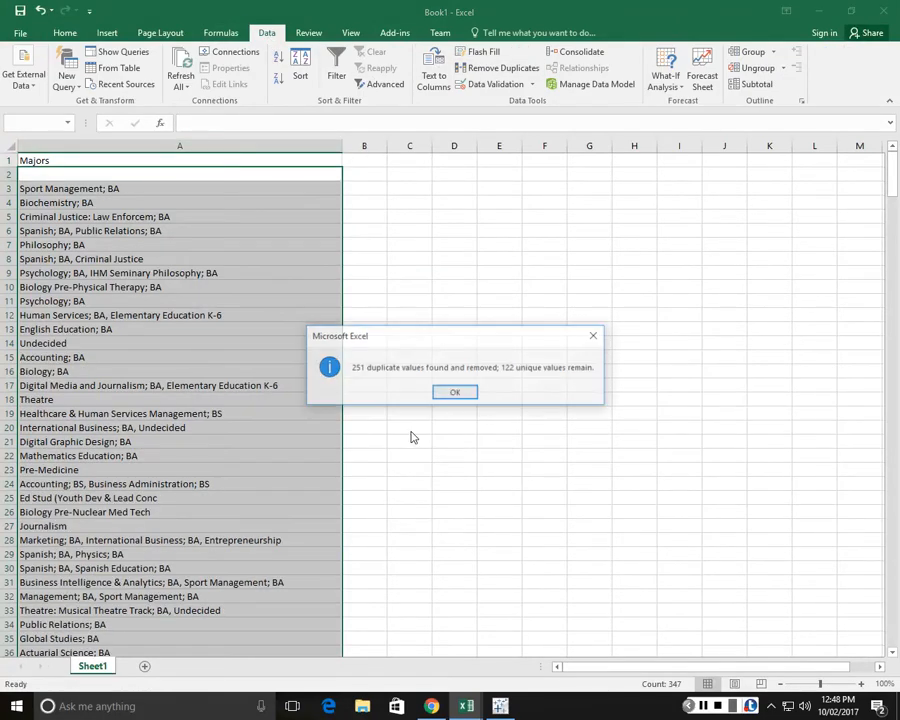
left_click(455, 392)
left_click(365, 201)
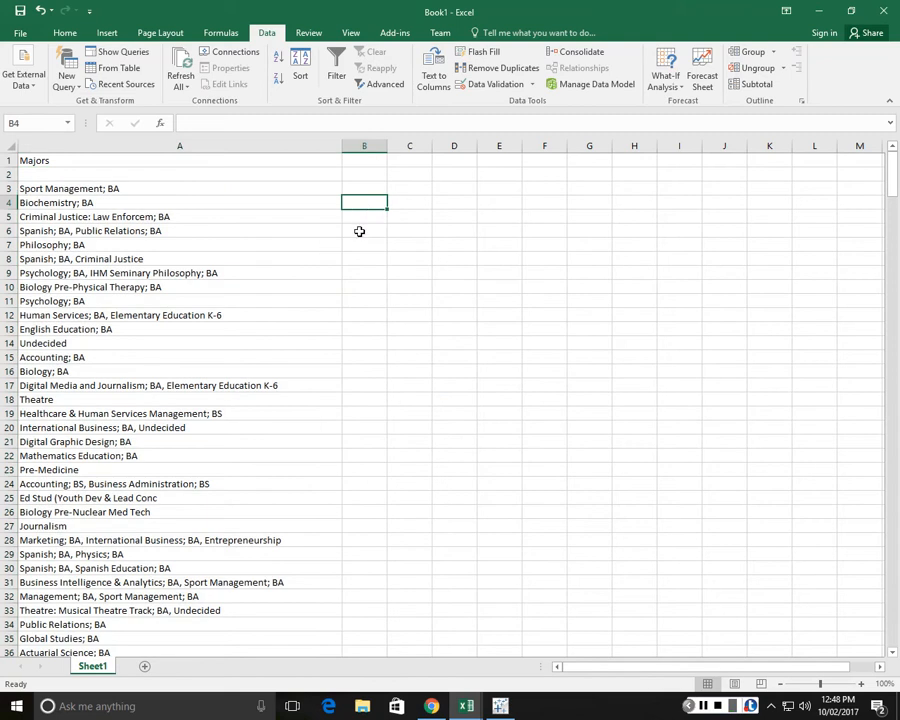
Delete the empty row 2 and sort the Majors list by value from A to Z, keeping the header row.
right_click(9, 174)
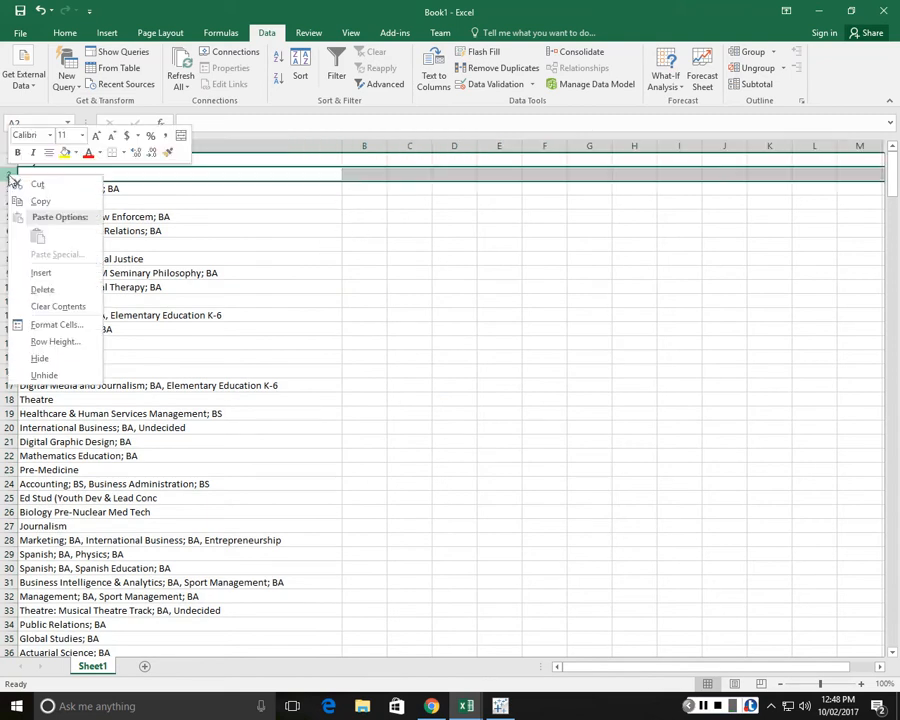
left_click(40, 286)
left_click(8, 152)
left_click(300, 65)
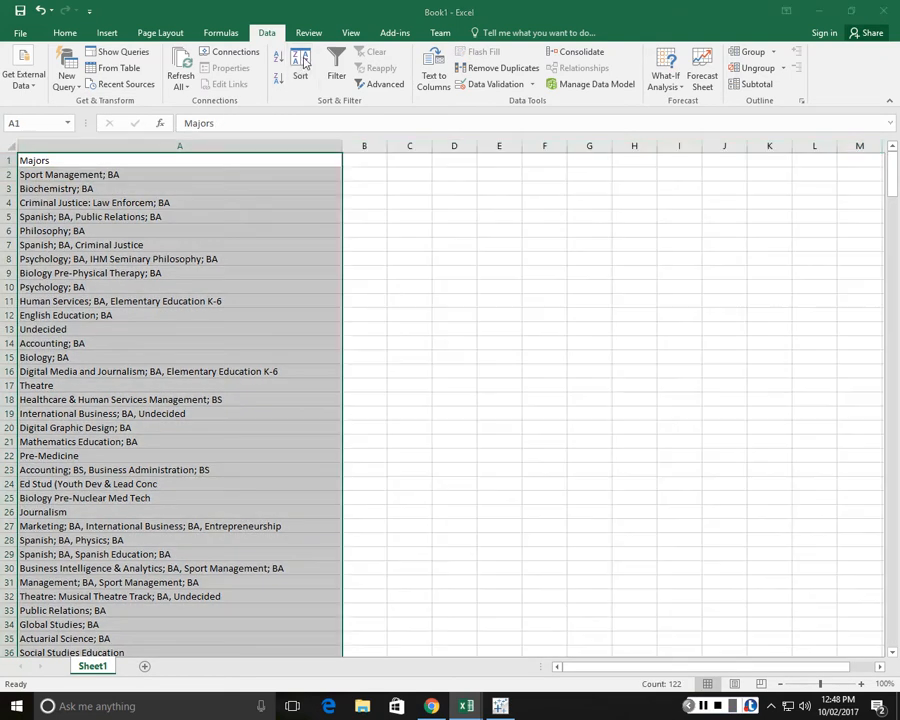
left_click(468, 291)
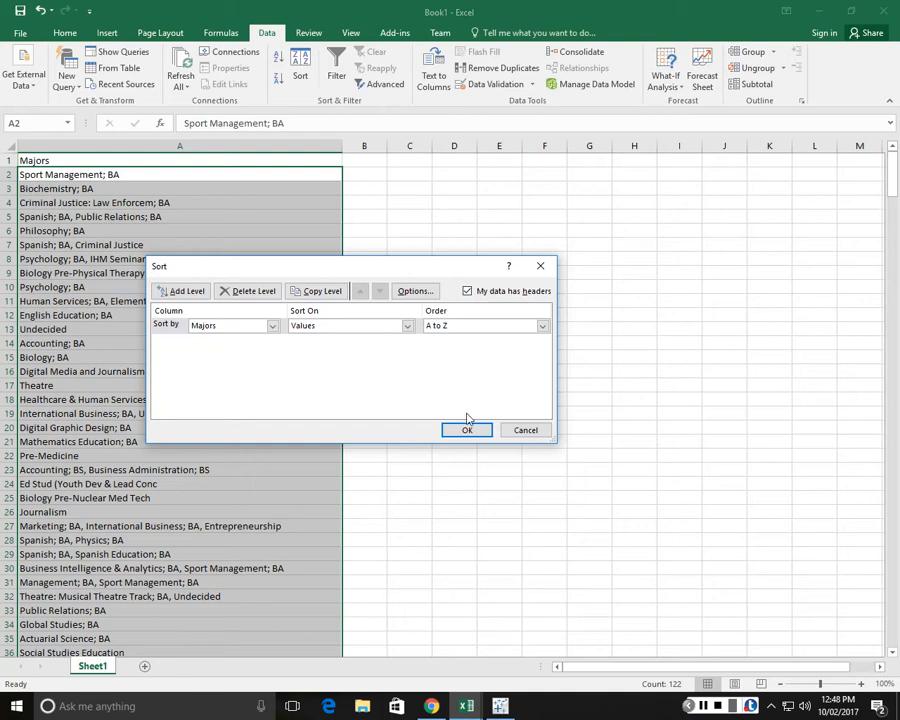
left_click(465, 430)
left_click(422, 242)
Enter the category Business in B2 and fill it down to B6 beside the Accounting majors.
left_click(361, 184)
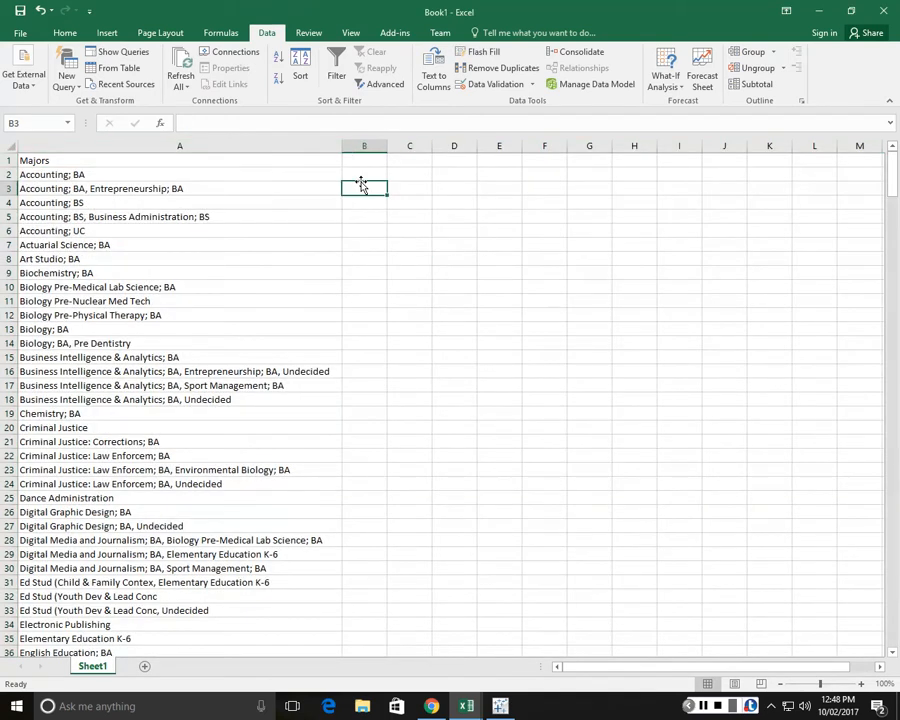
left_click(361, 180)
type("Business")
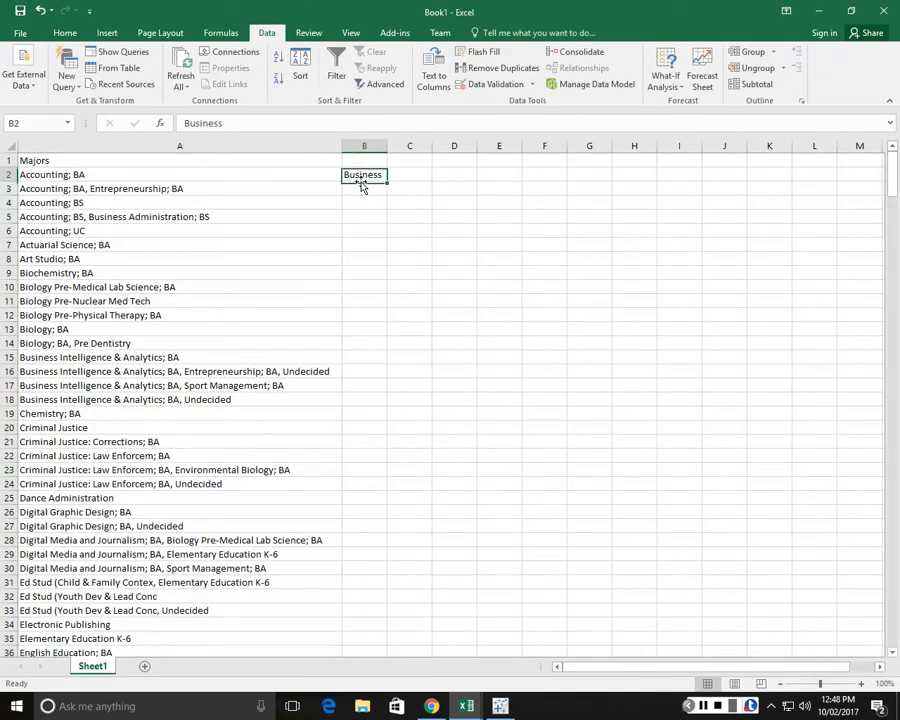
left_click_drag(385, 181, 374, 231)
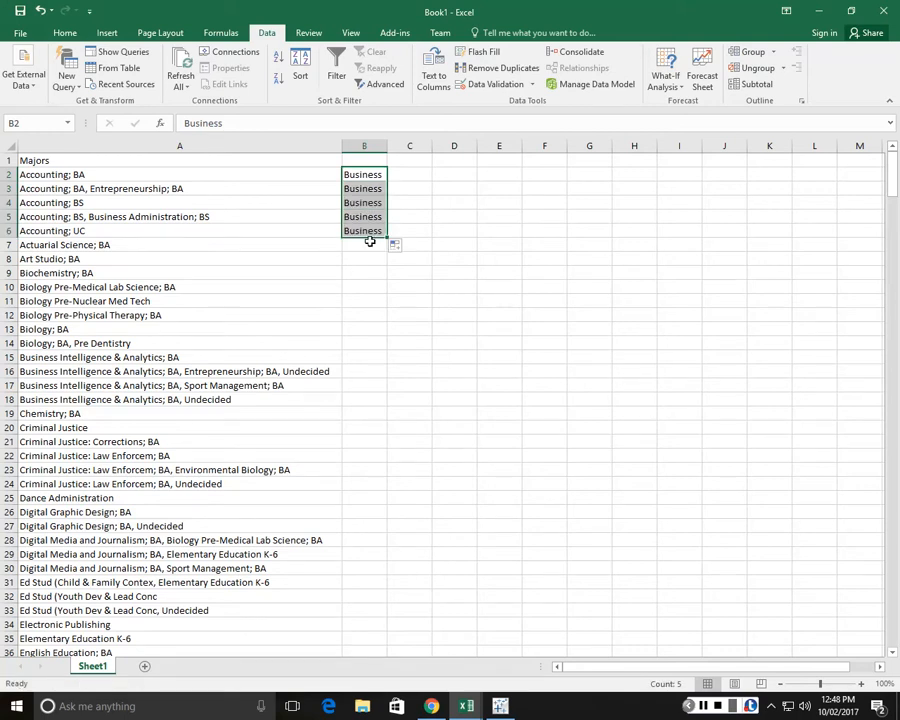
left_click(360, 259)
Copy the whole Majors column from column A to column F.
left_click(160, 146)
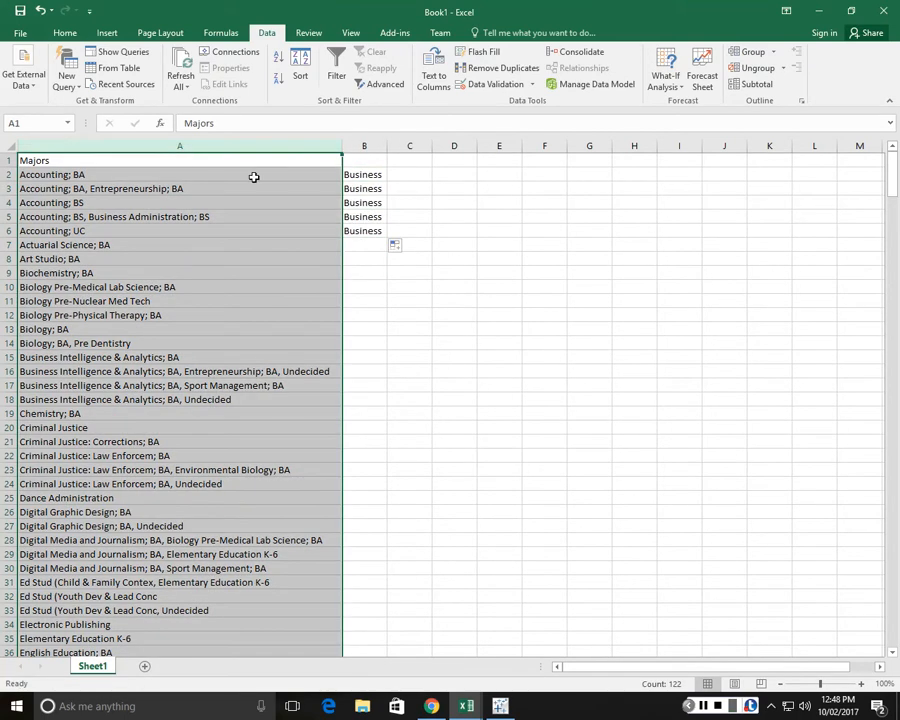
key("ctrl+c")
left_click(550, 163)
key("ctrl+v")
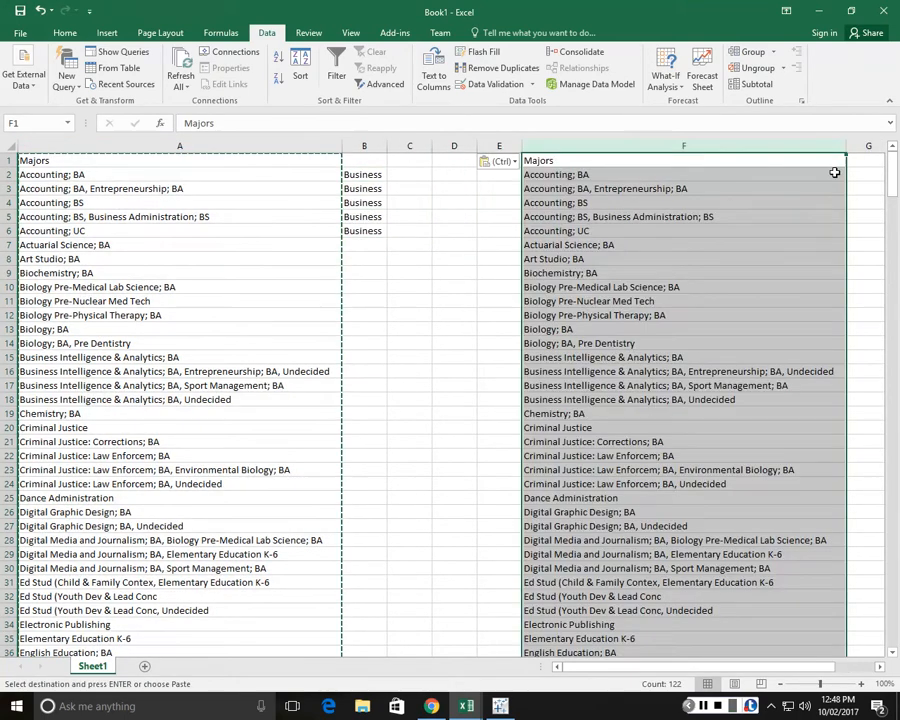
Enter =LEFT(F2,9) in G2, fill it down the Majors list, fit column G's width and review the shortened names.
left_click(852, 174)
type("=left(")
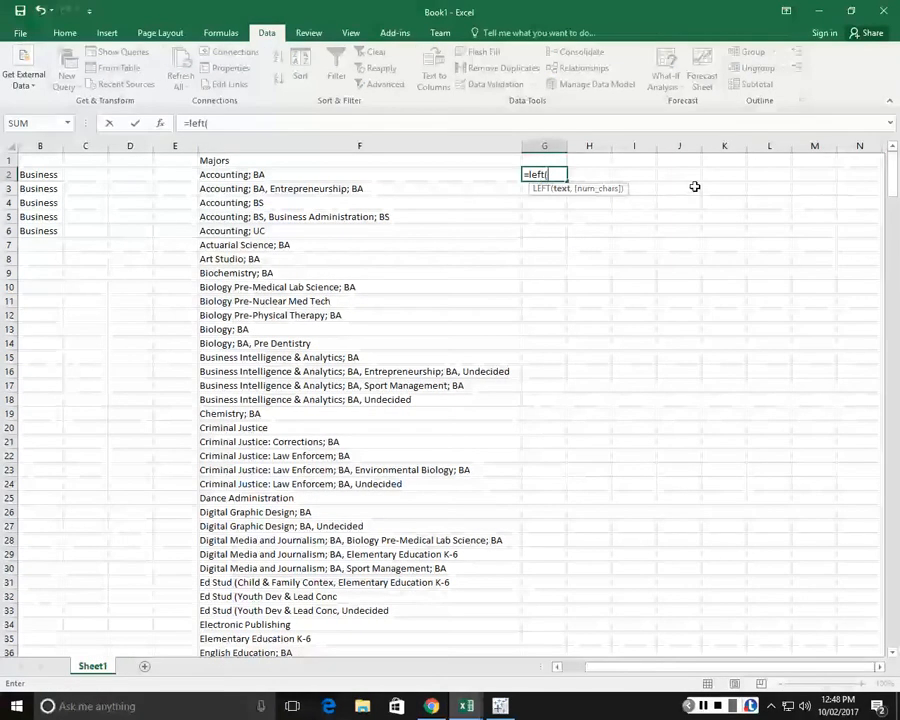
key("Left")
type(",9")
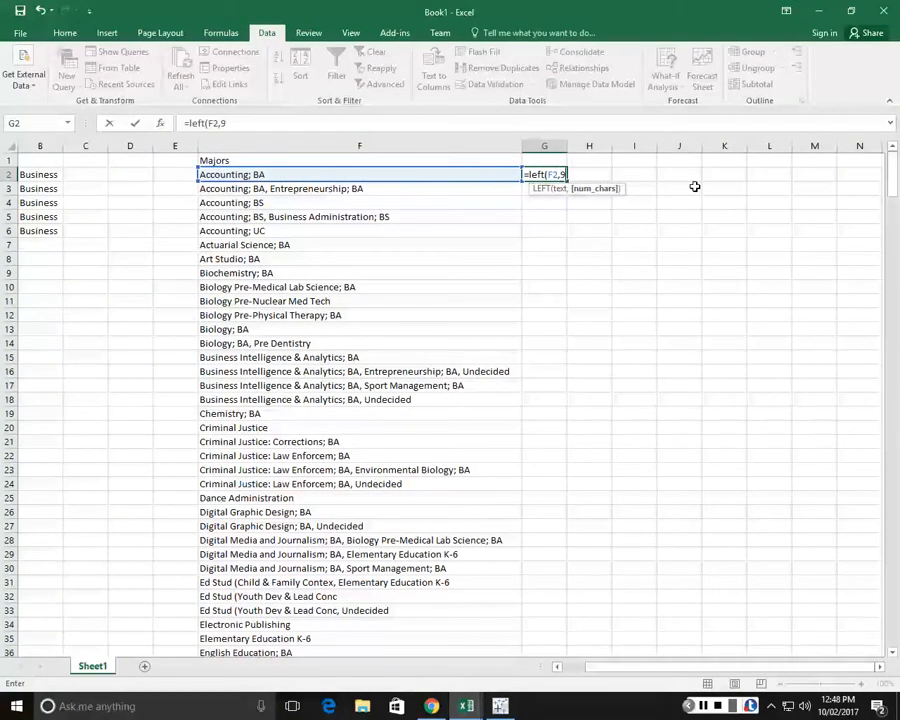
key("ctrl+Return")
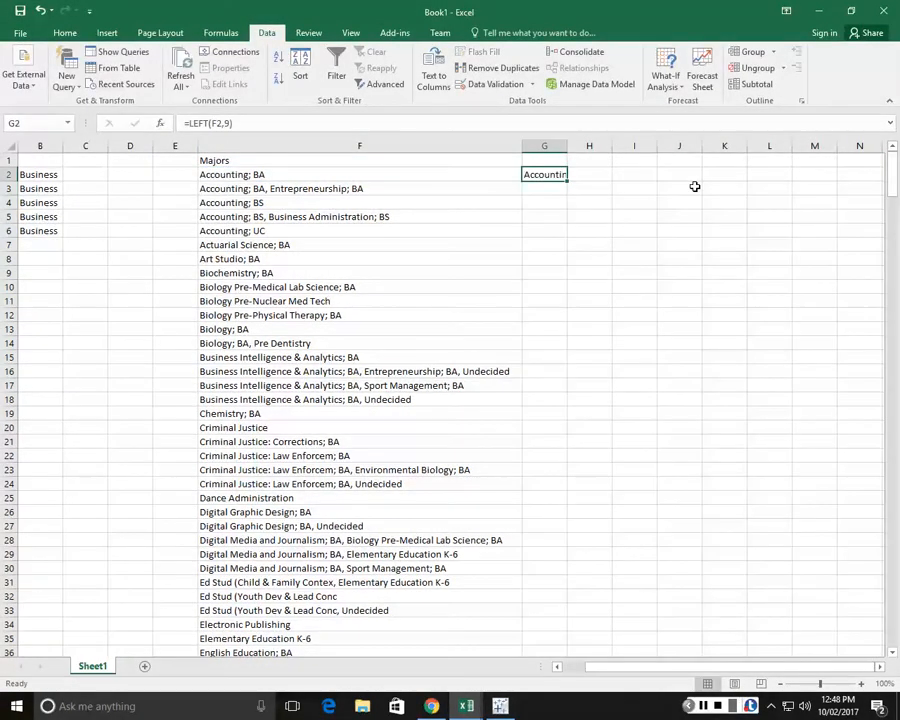
double_click(567, 182)
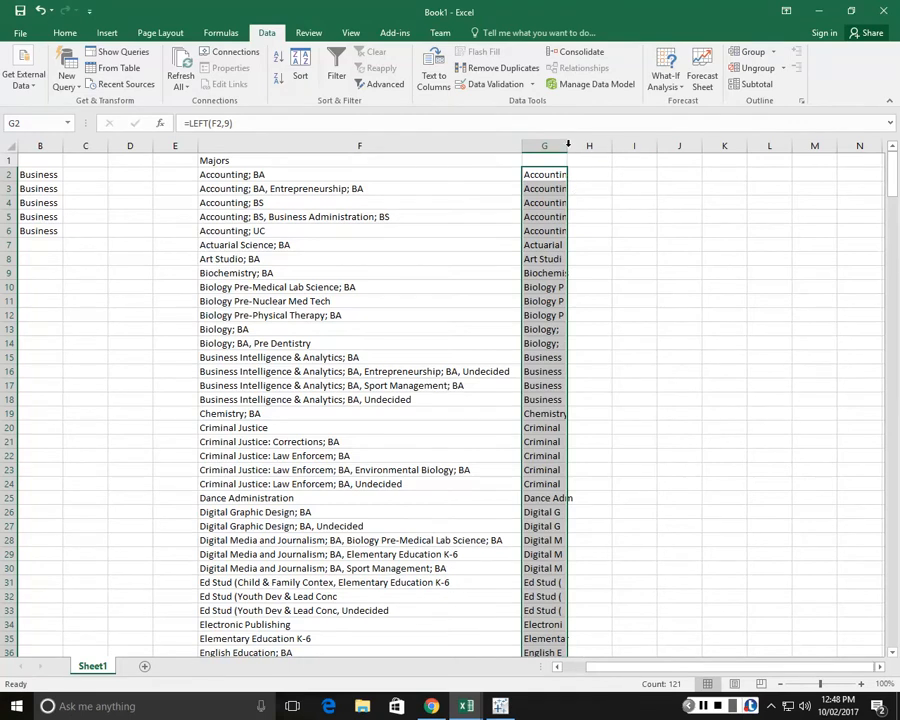
double_click(568, 145)
left_click(600, 173)
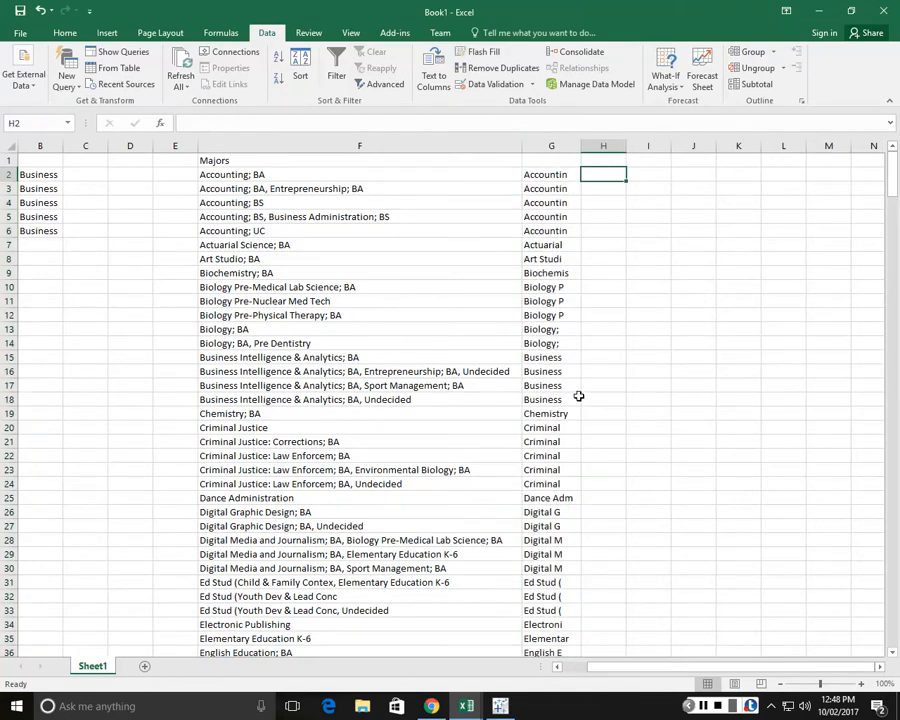
scroll(572, 316, "down", 8)
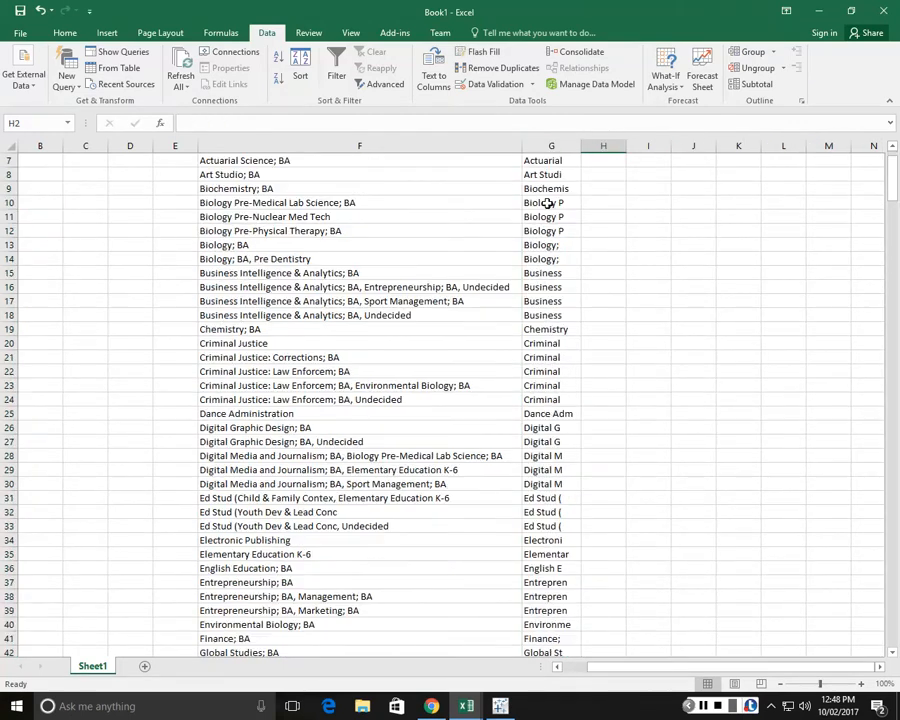
scroll(561, 342, "down", 5)
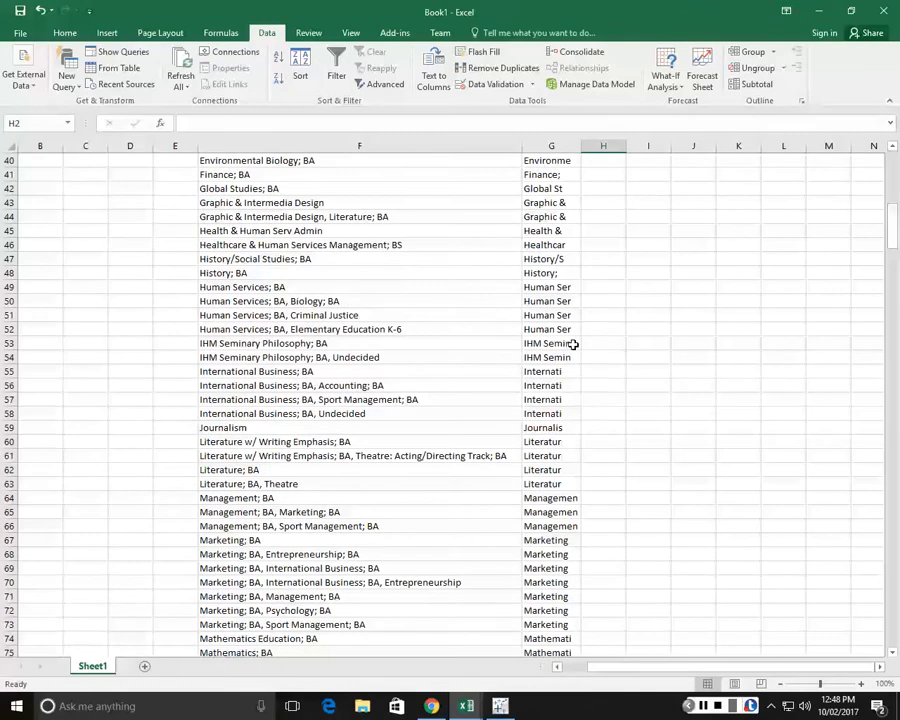
scroll(561, 342, "up", 6)
scroll(558, 338, "down", 7)
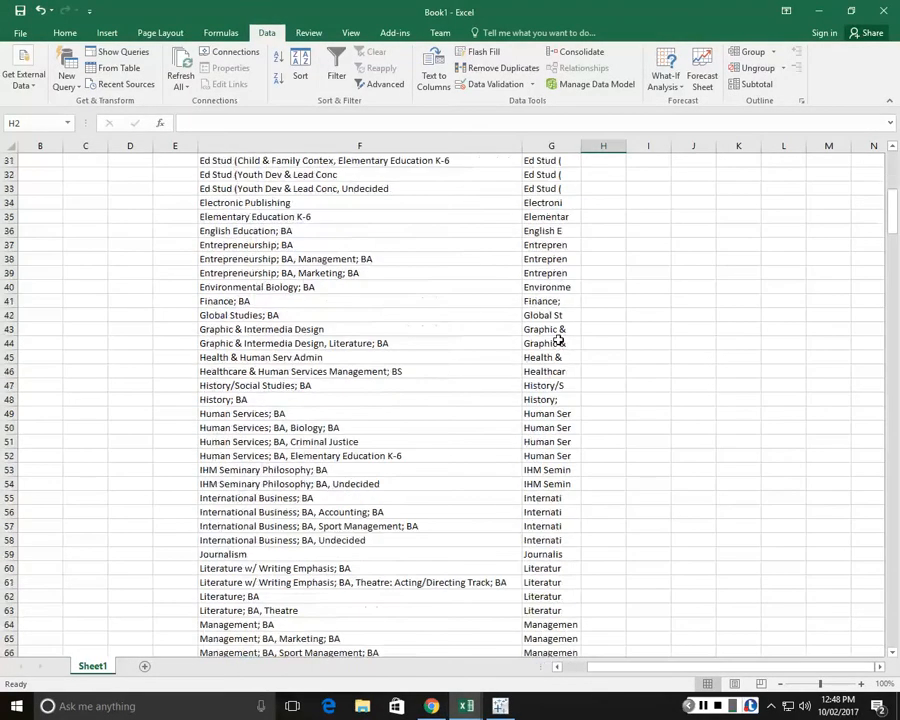
scroll(556, 333, "up", 14)
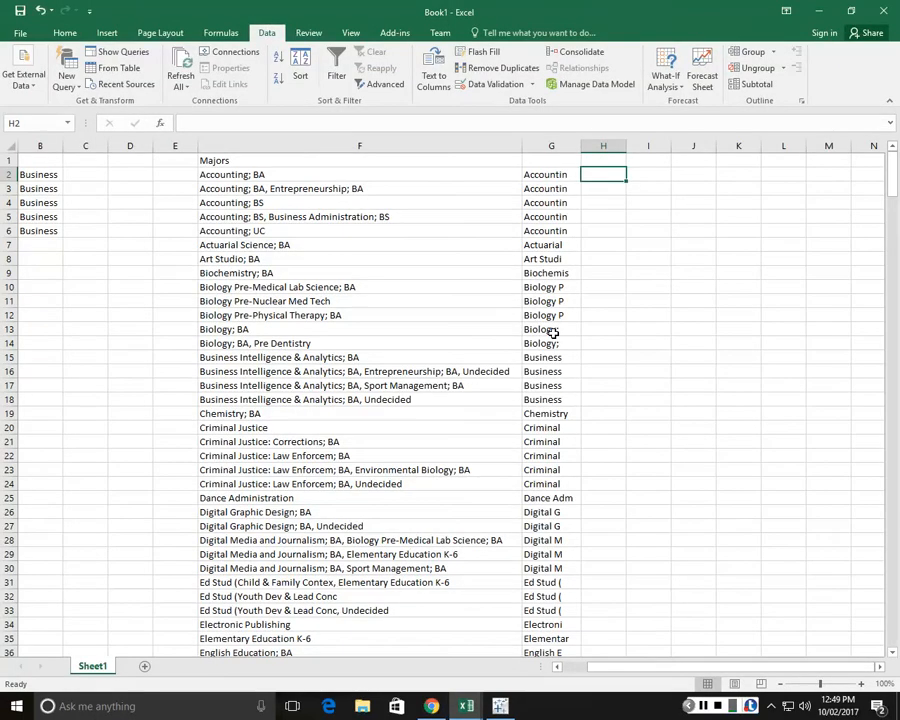
left_click(366, 275)
left_click(541, 201)
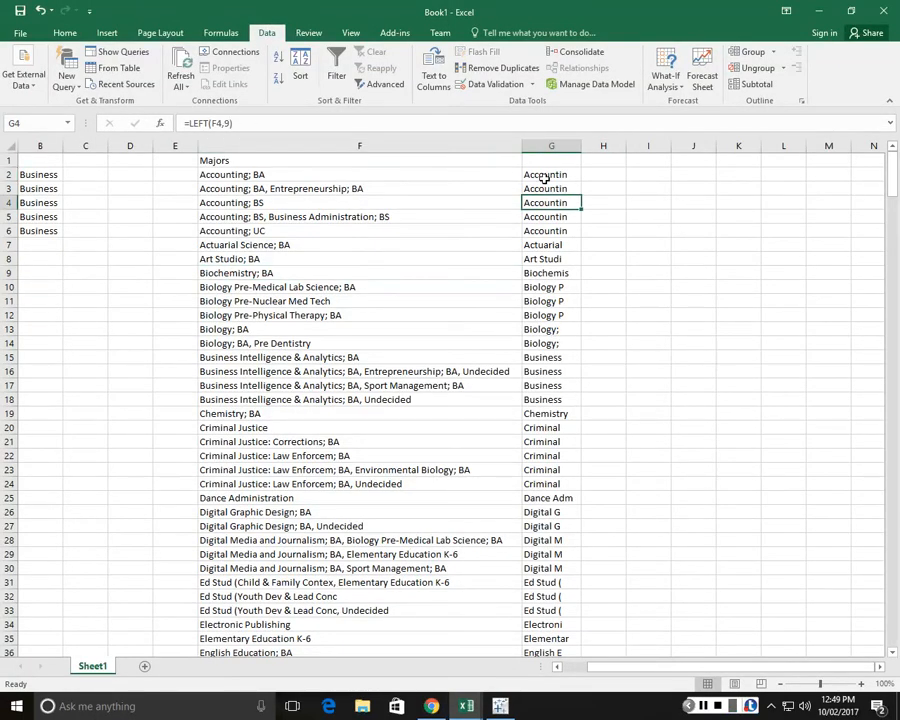
left_click(542, 177)
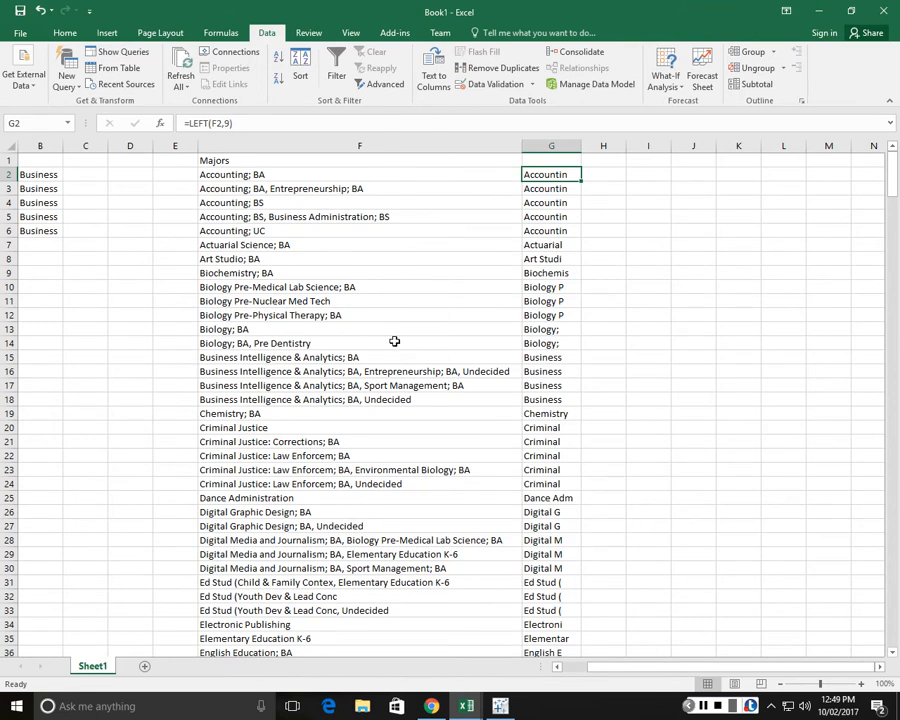
key("ctrl+shift+Down")
Copy the Business category from B6 to B15:B18 beside the Business Intelligence & Analytics majors.
left_click_drag(458, 218, 8, 226)
left_click(365, 248)
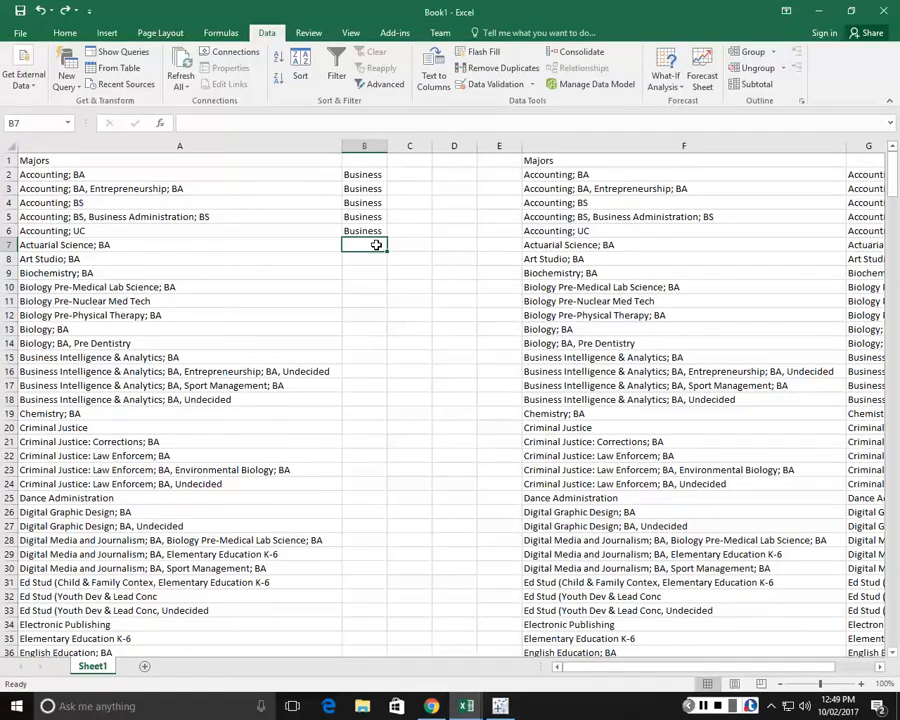
left_click(368, 234)
key("ctrl+c")
left_click(352, 357)
left_click_drag(352, 357, 348, 404)
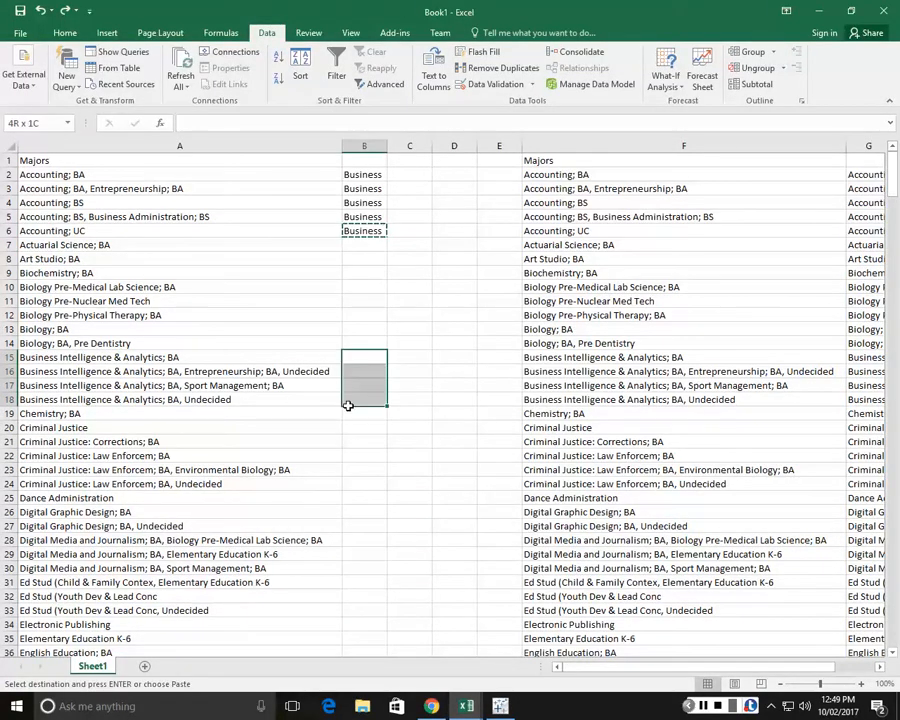
key("ctrl+v")
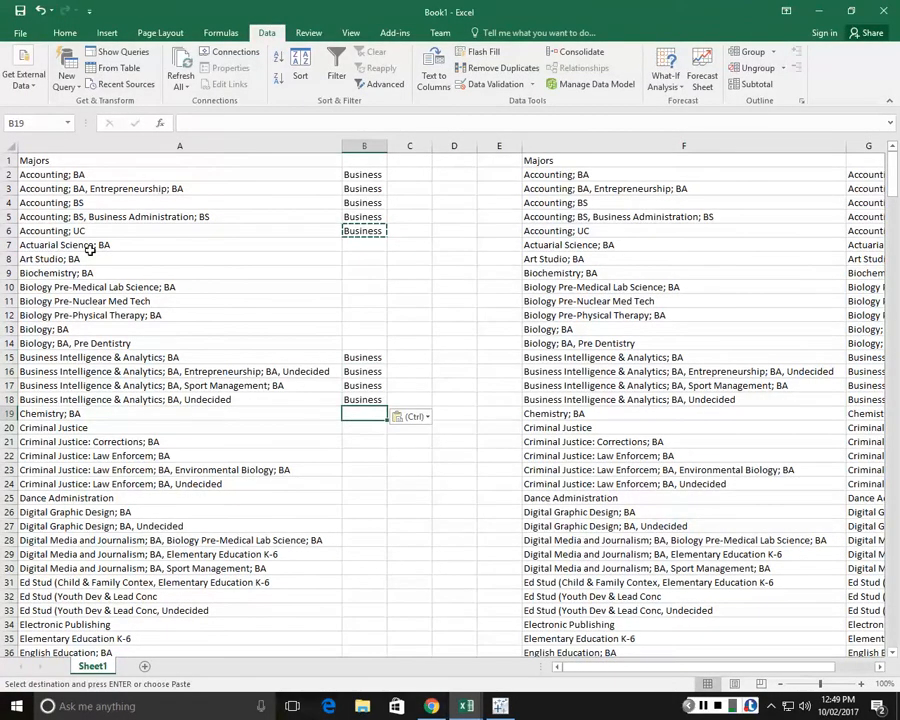
Examine the majors in column A against the Business categories assigned beside them in column B.
left_click_drag(64, 176, 98, 230)
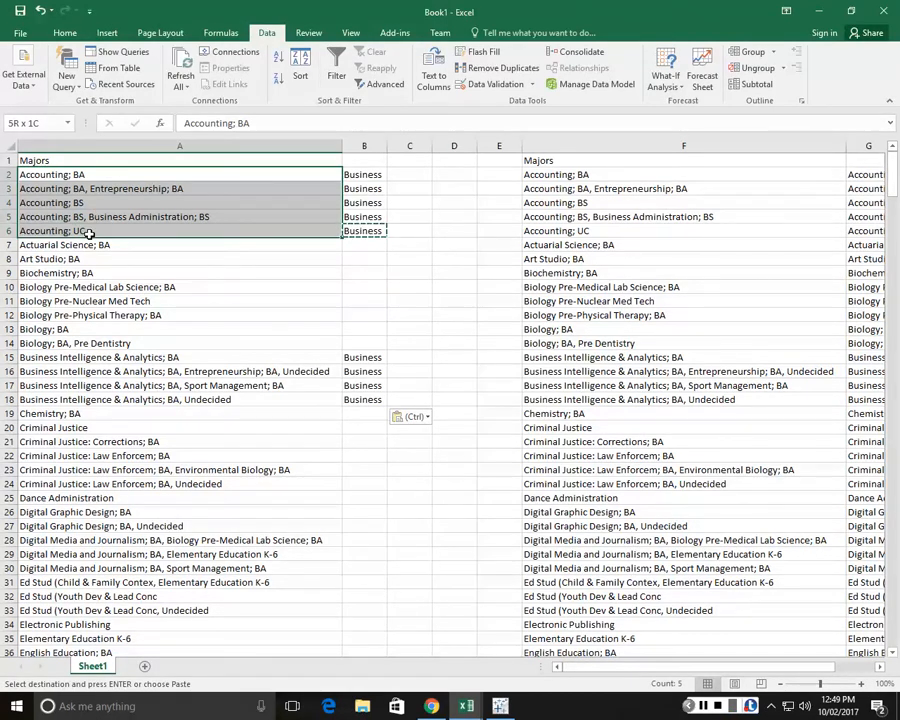
left_click(114, 200)
left_click(120, 188)
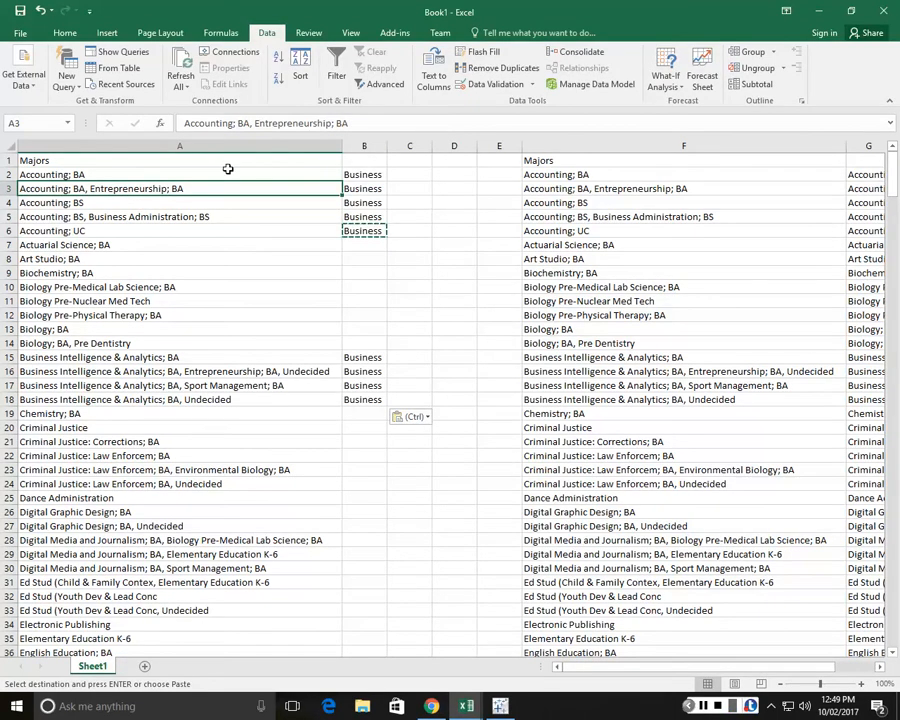
left_click_drag(229, 172, 208, 573)
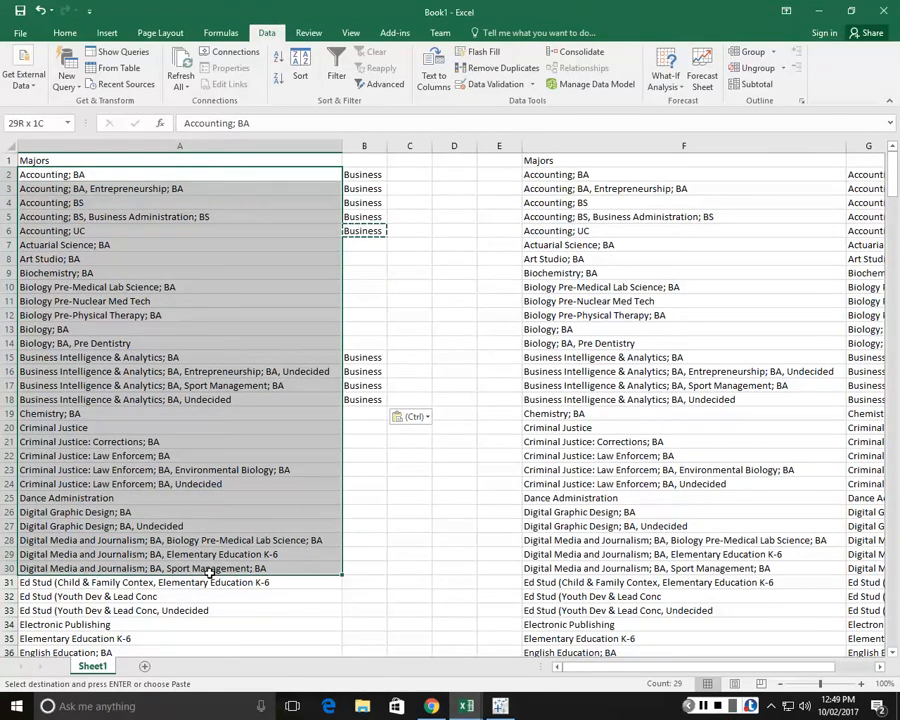
left_click(367, 235)
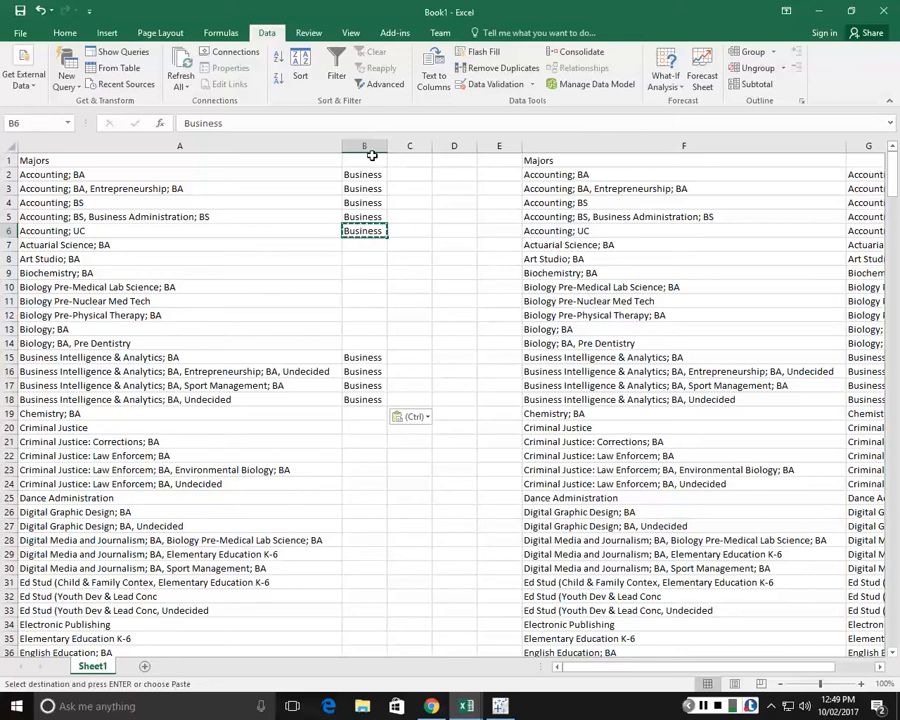
left_click(248, 176)
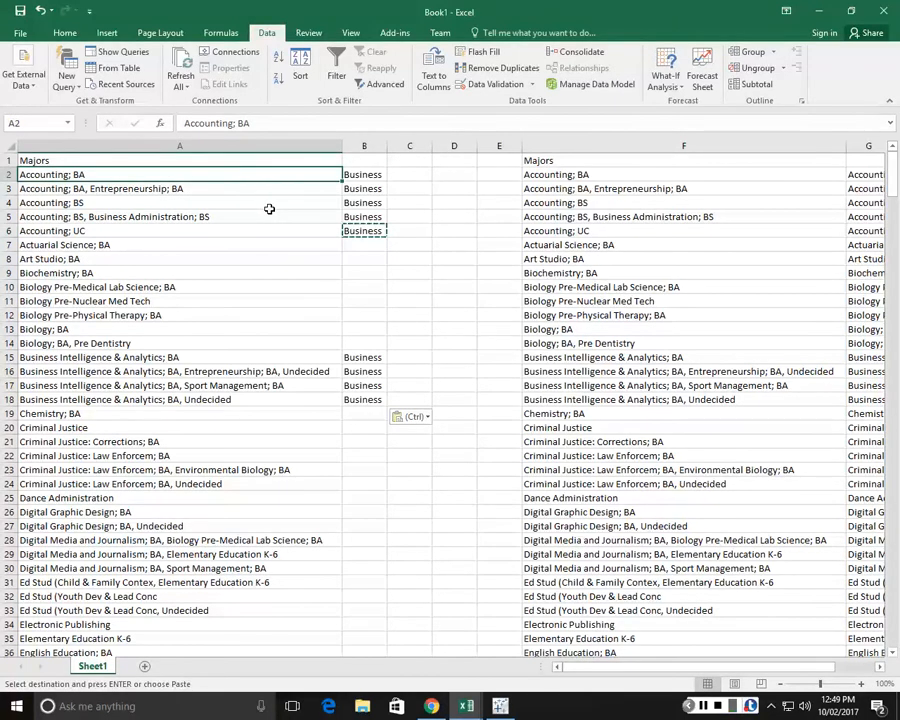
left_click(193, 216)
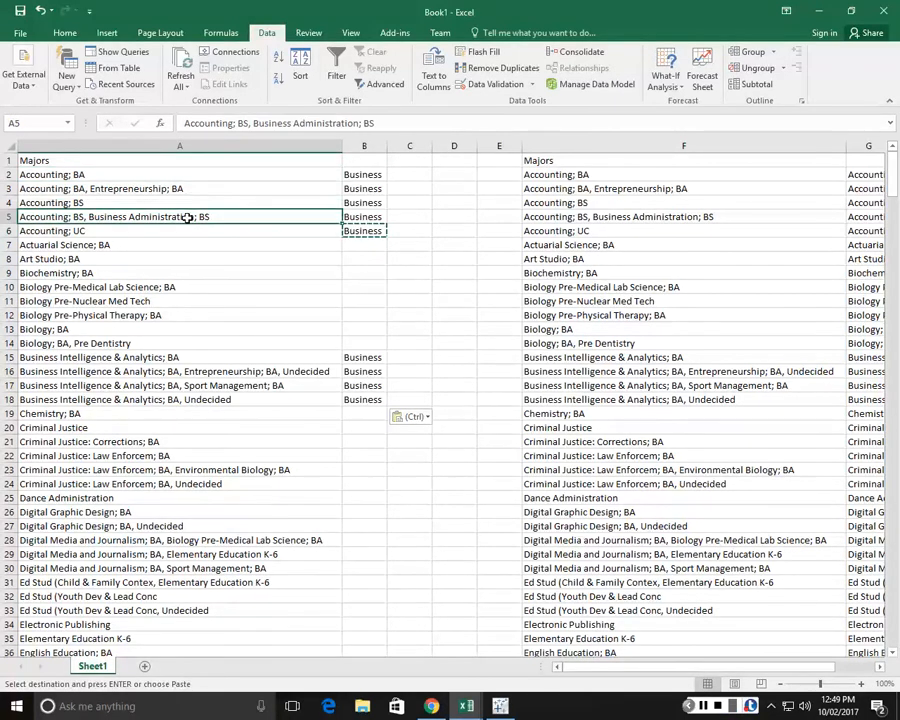
left_click(175, 231)
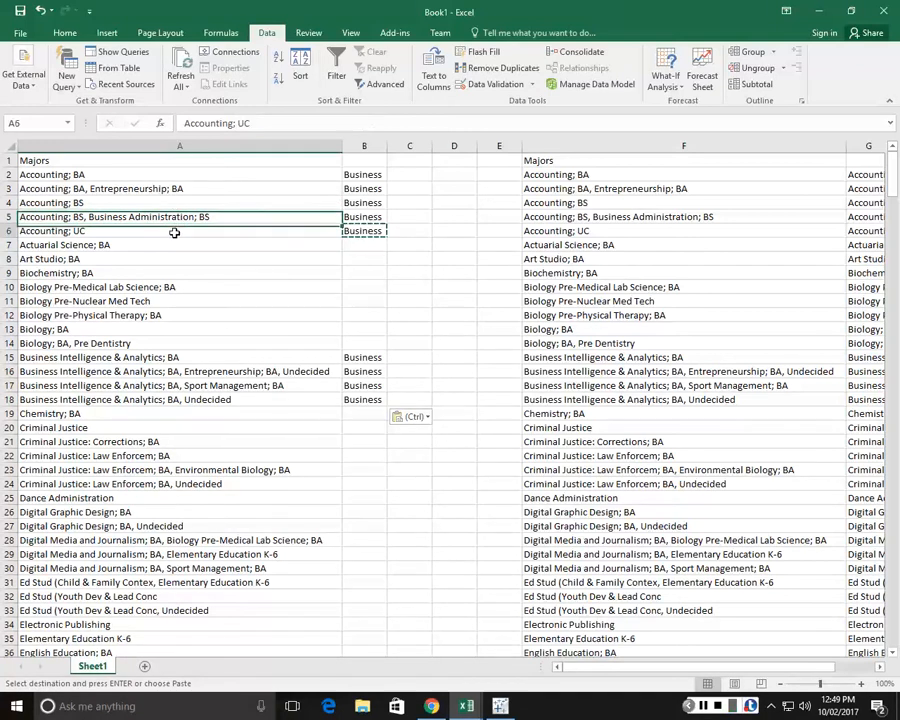
left_click(210, 259)
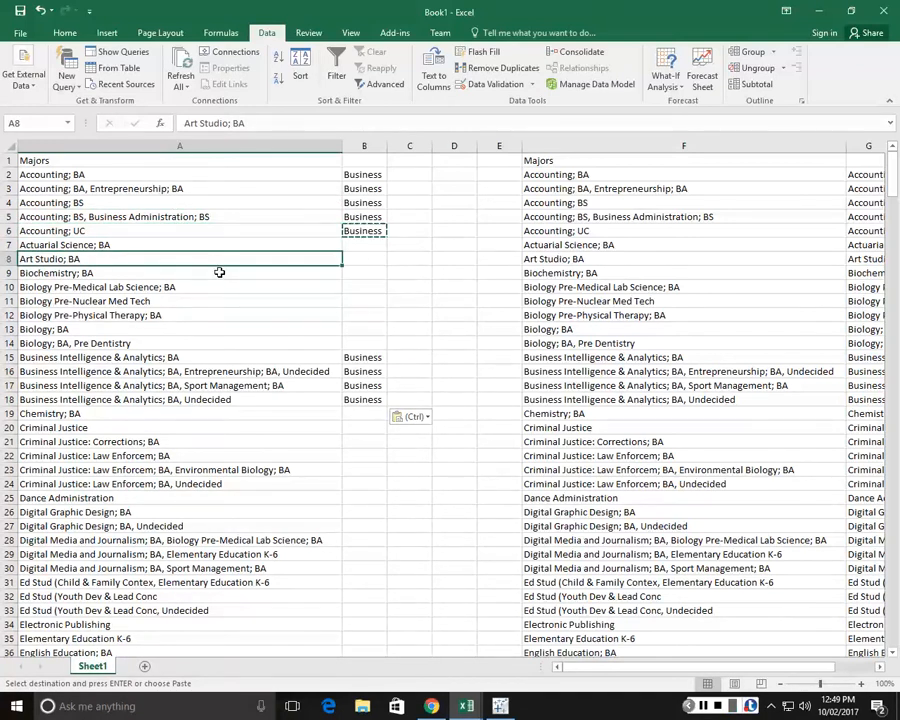
left_click(216, 274)
left_click(390, 241)
left_click(384, 231)
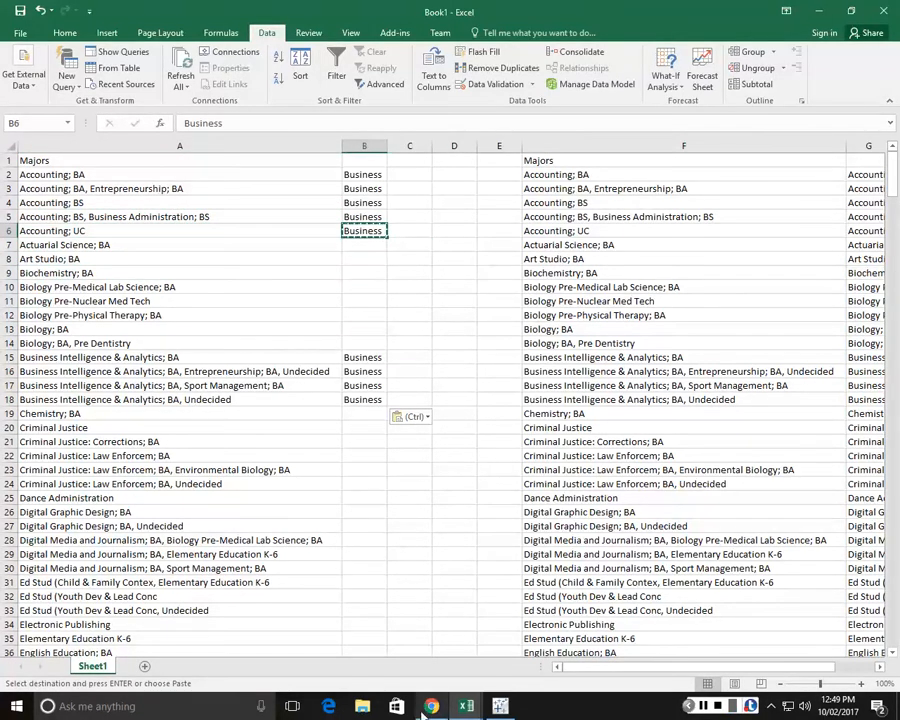
Switch to Tableau to view the end-of-semester report's data source, and return to the Book1 workbook in Excel.
left_click(500, 706)
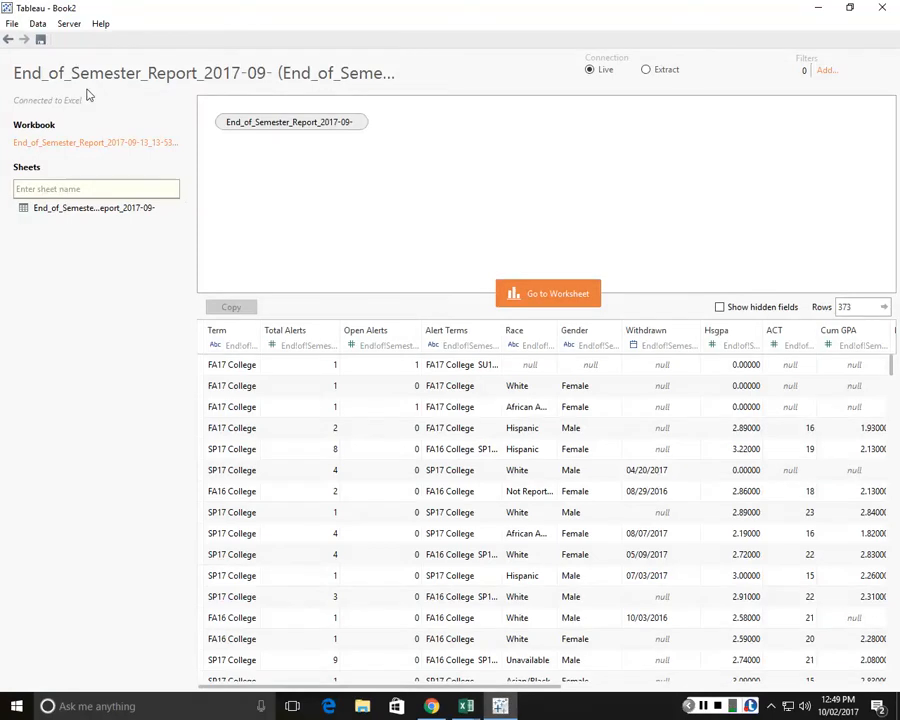
mouse_move(466, 706)
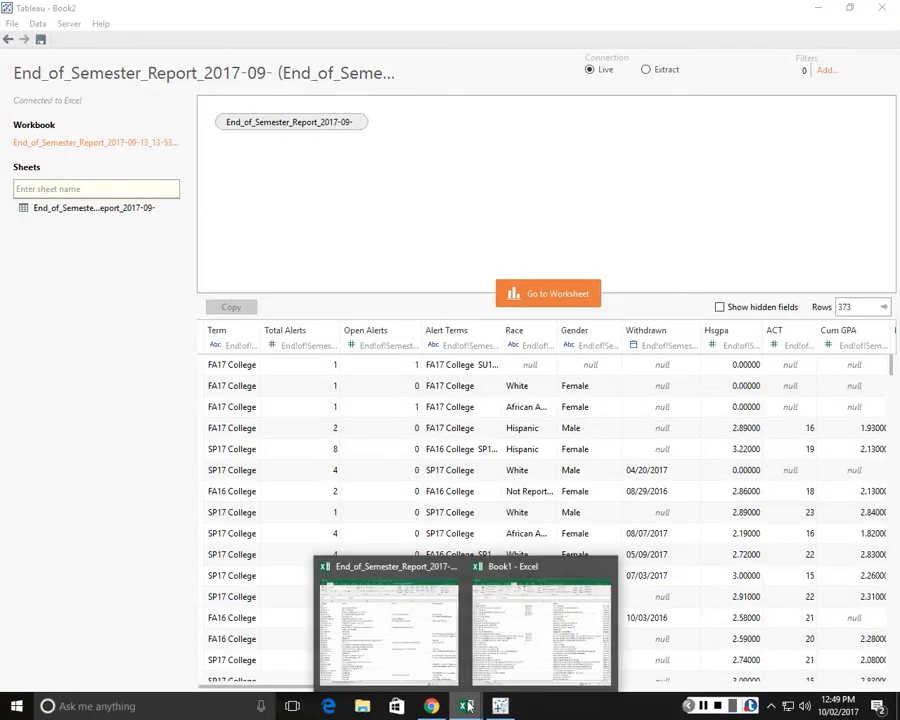
left_click(517, 651)
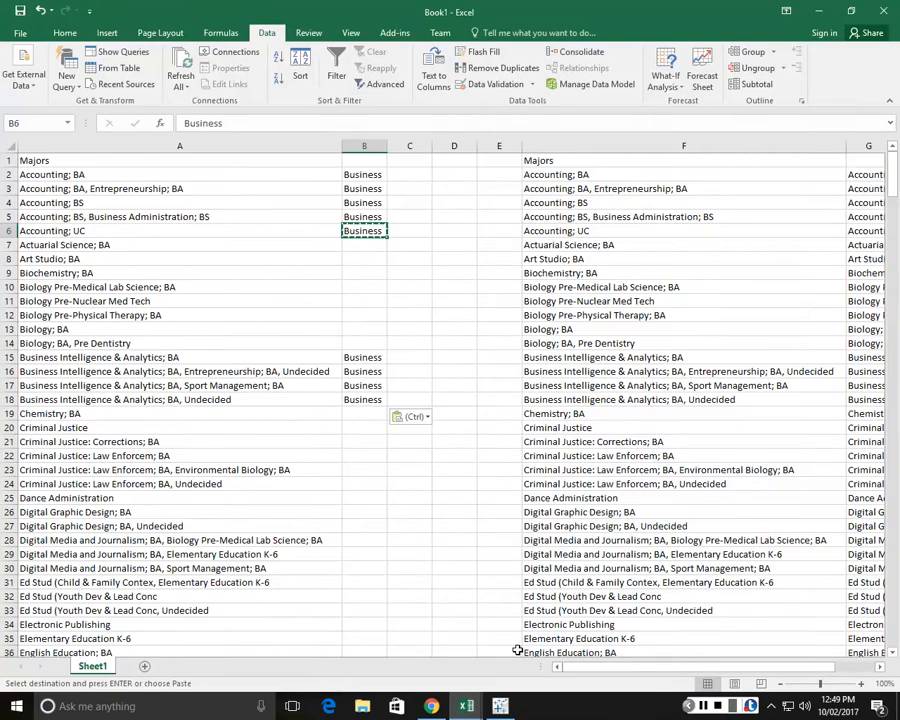
key("Escape")
Change the formula in G2 to =LEFT(F2,5) and fill it down beside the Majors list.
left_click(575, 177)
key("Right")
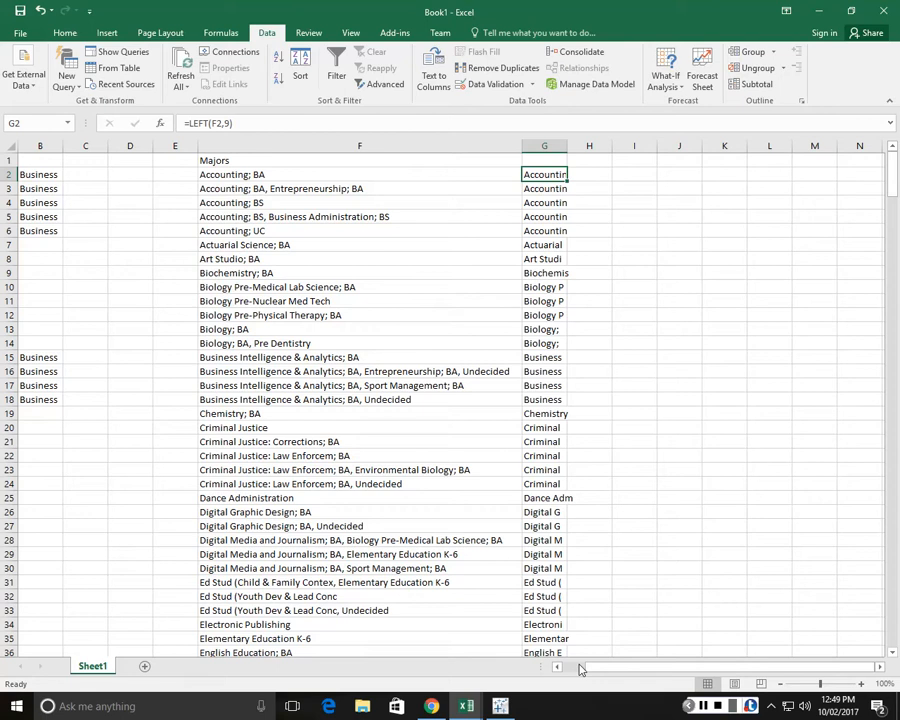
left_click(233, 123)
type("9")
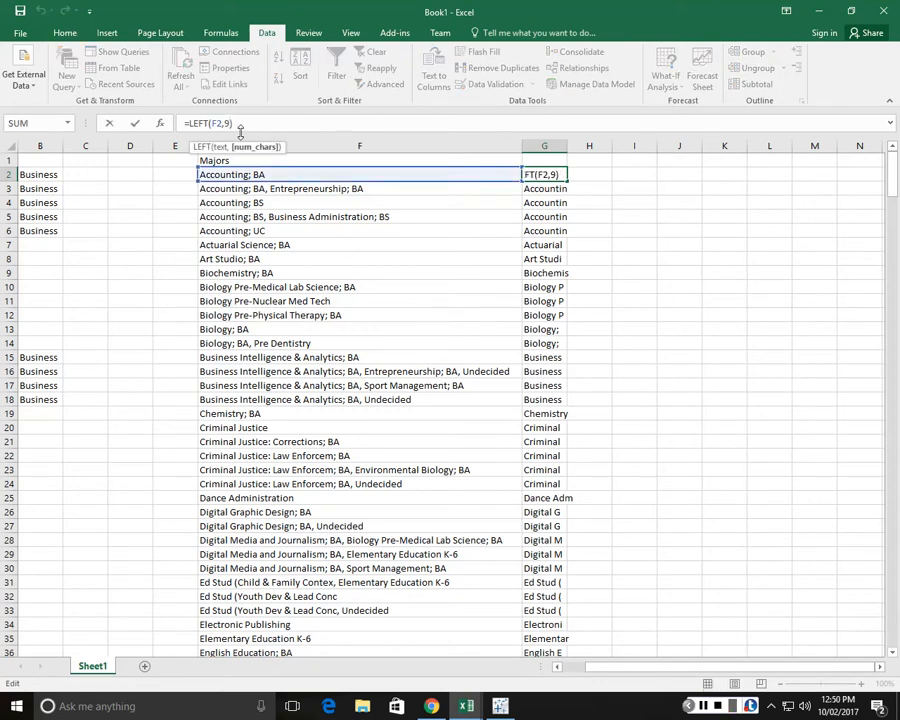
type("5")
key("ctrl+Return")
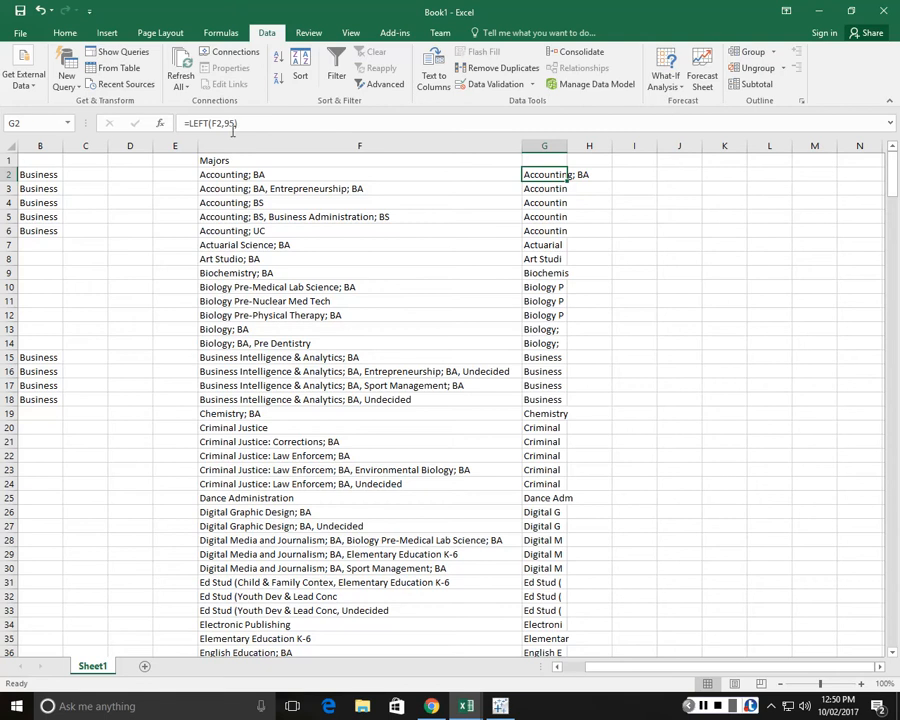
left_click(231, 123)
key("BackSpace")
key("Return")
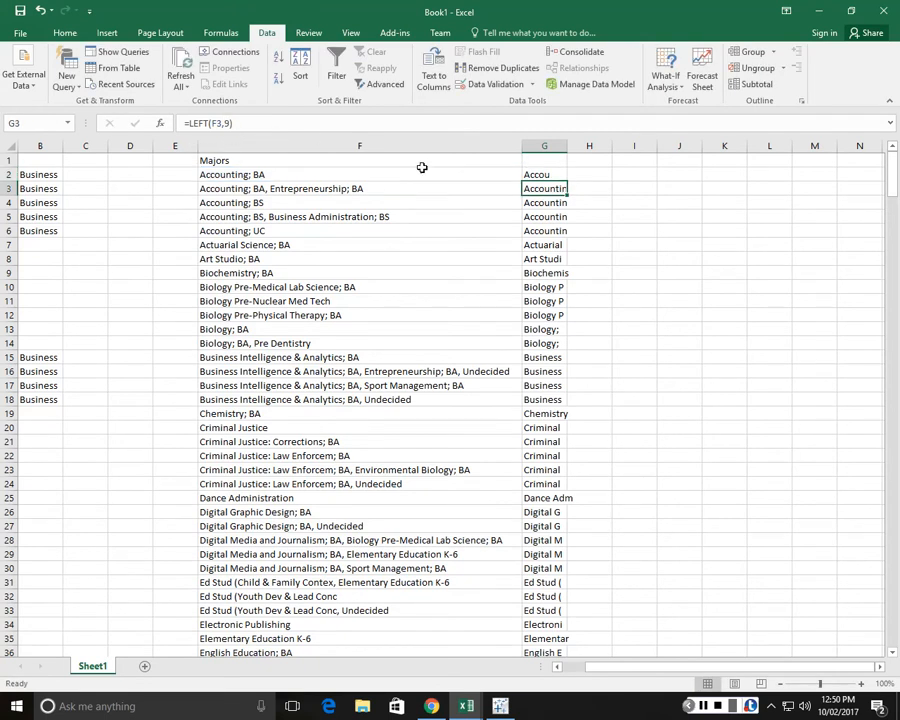
left_click(548, 175)
double_click(566, 181)
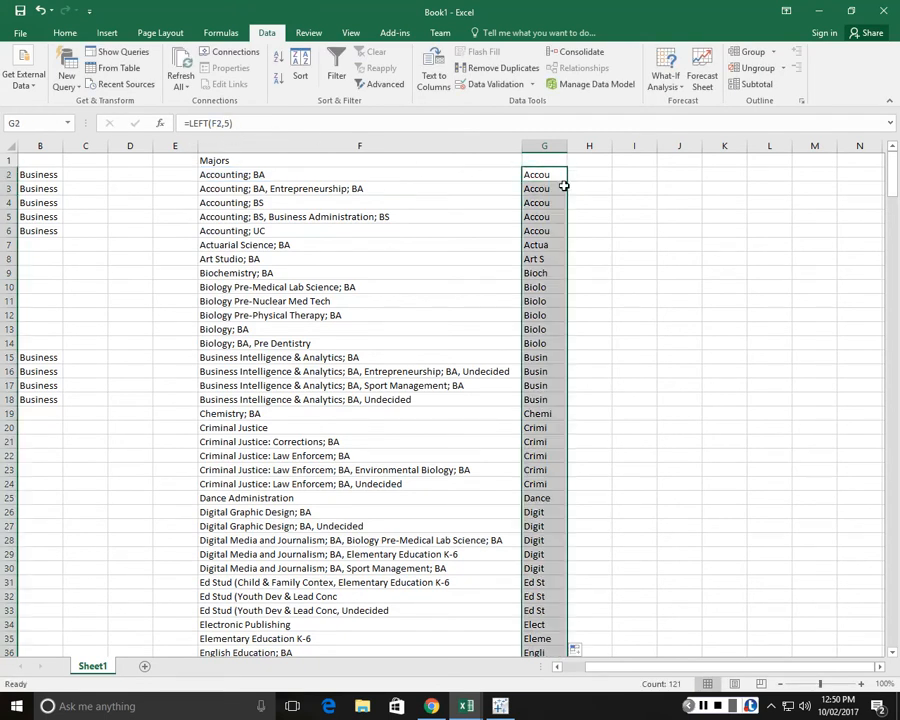
left_click(622, 258)
left_click(605, 456)
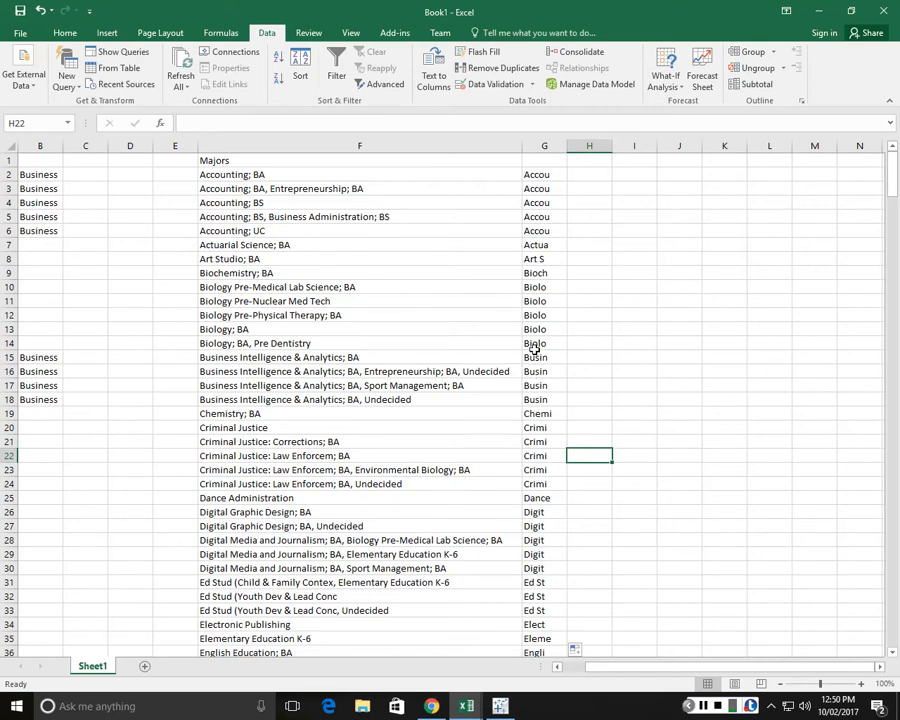
Try =LEFT(F2,2) in G2, filled down column G, and undo both changes.
left_click(537, 230)
left_click(537, 174)
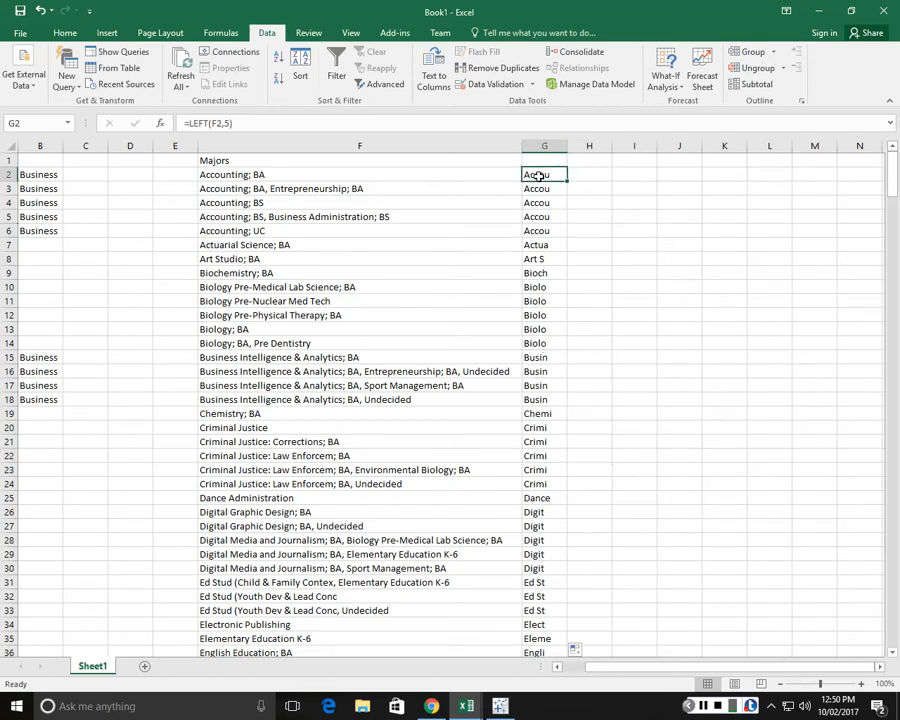
left_click(230, 123)
key("BackSpace")
type("2")
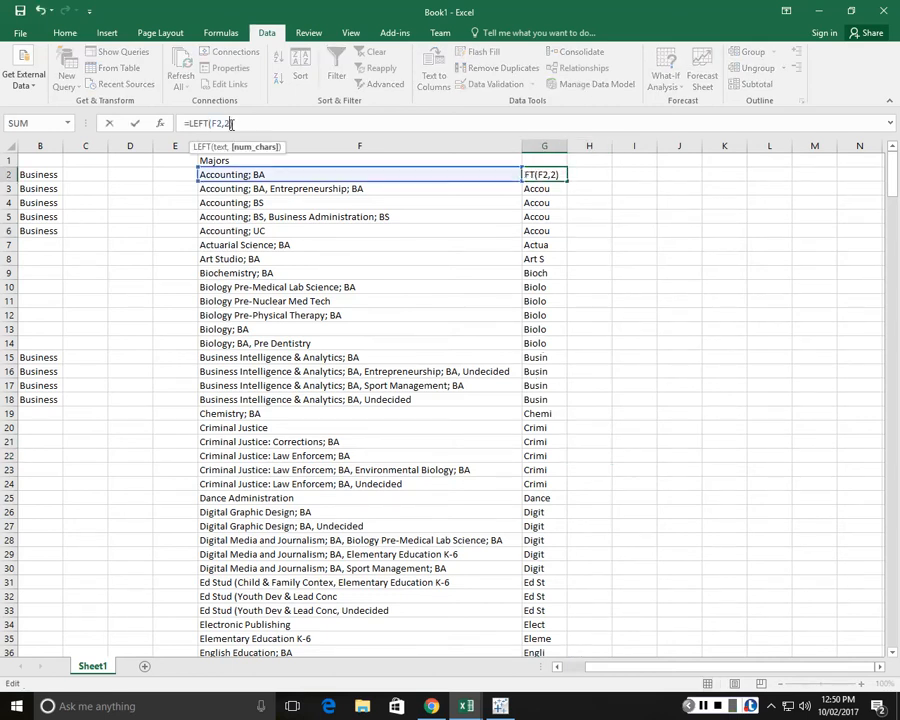
key("ctrl+Return")
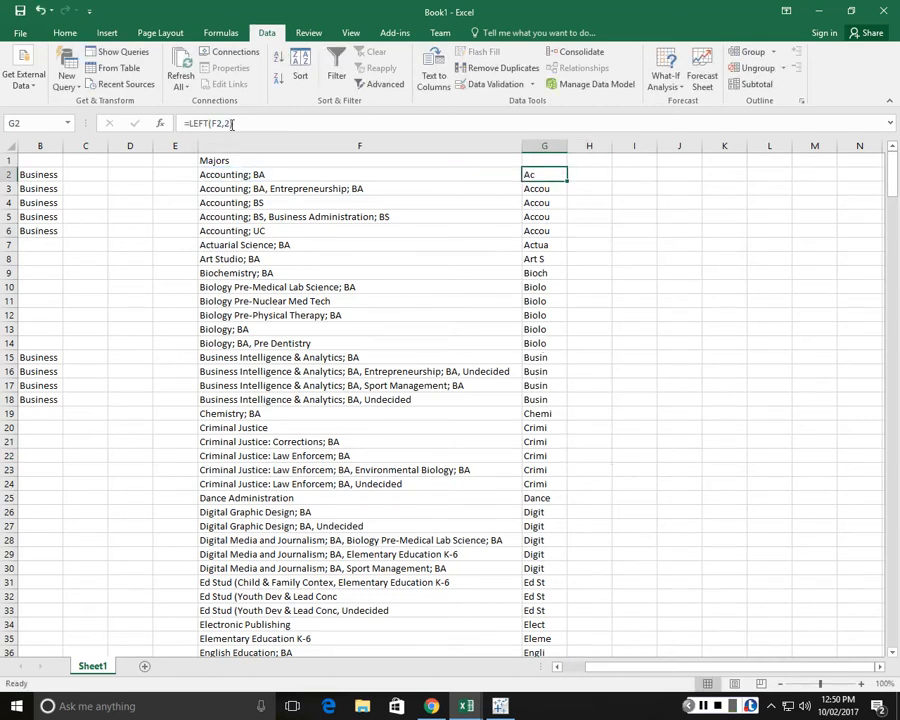
double_click(565, 179)
left_click_drag(547, 190, 543, 214)
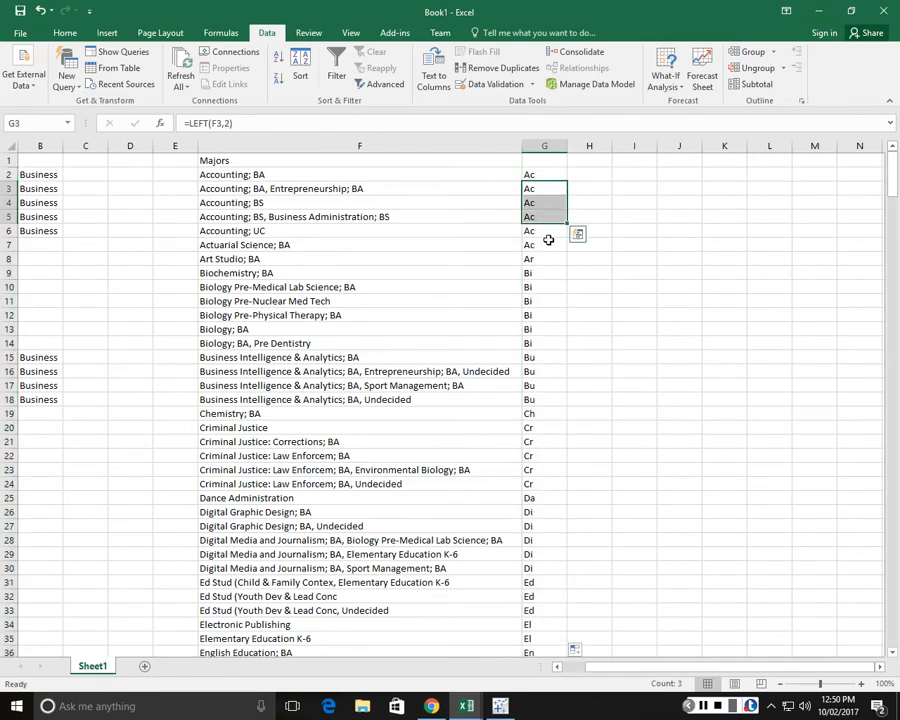
left_click(546, 243)
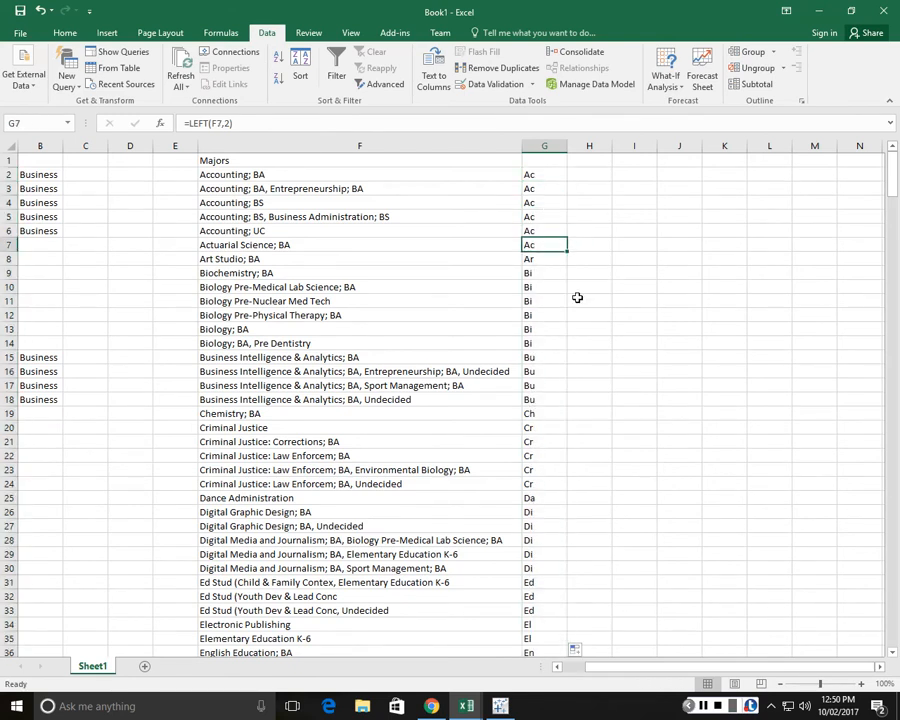
key("ctrl+z")
key("ctrl+z")
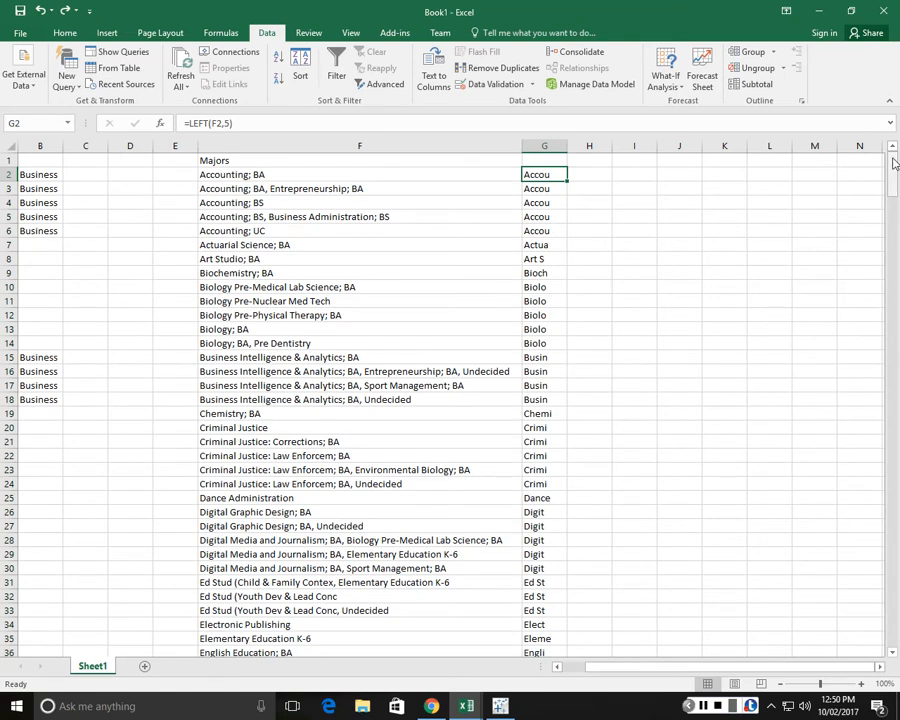
Copy the shortened major names from column G and paste them as values into column L.
left_click(548, 145)
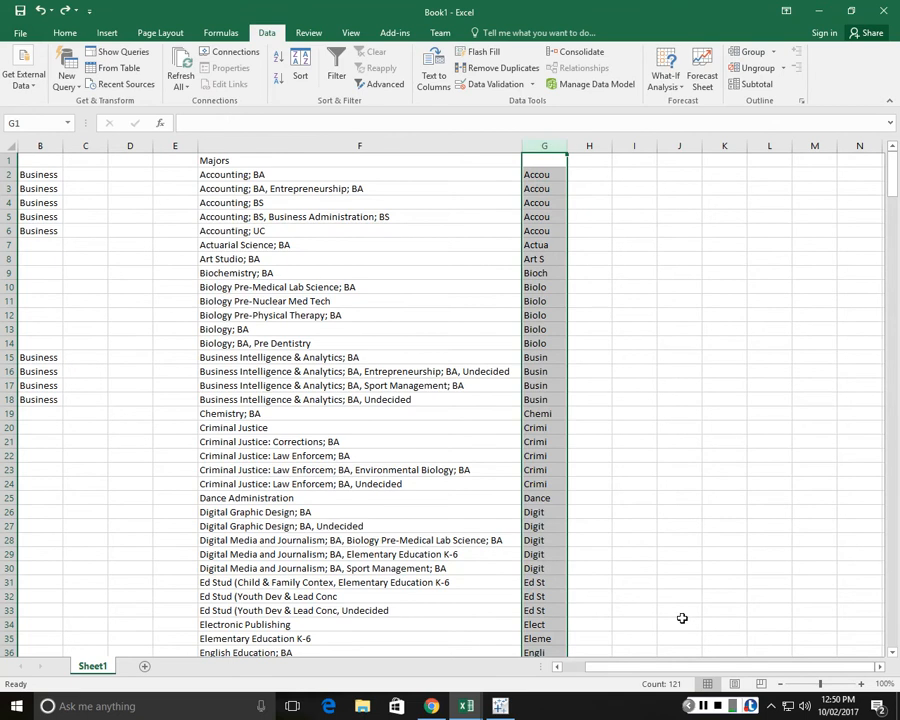
key("ctrl+c")
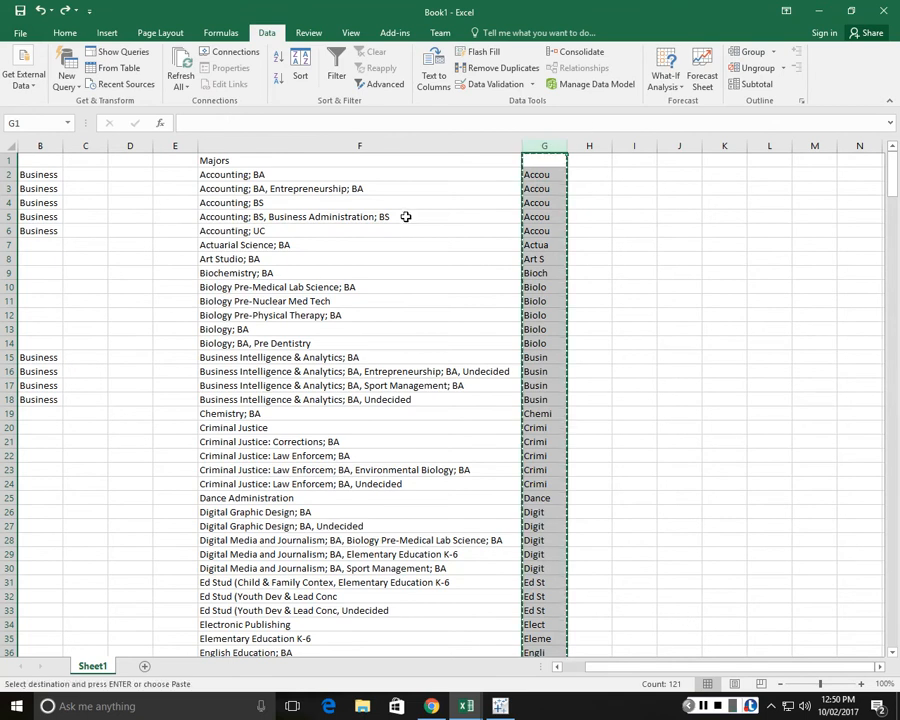
left_click(761, 157)
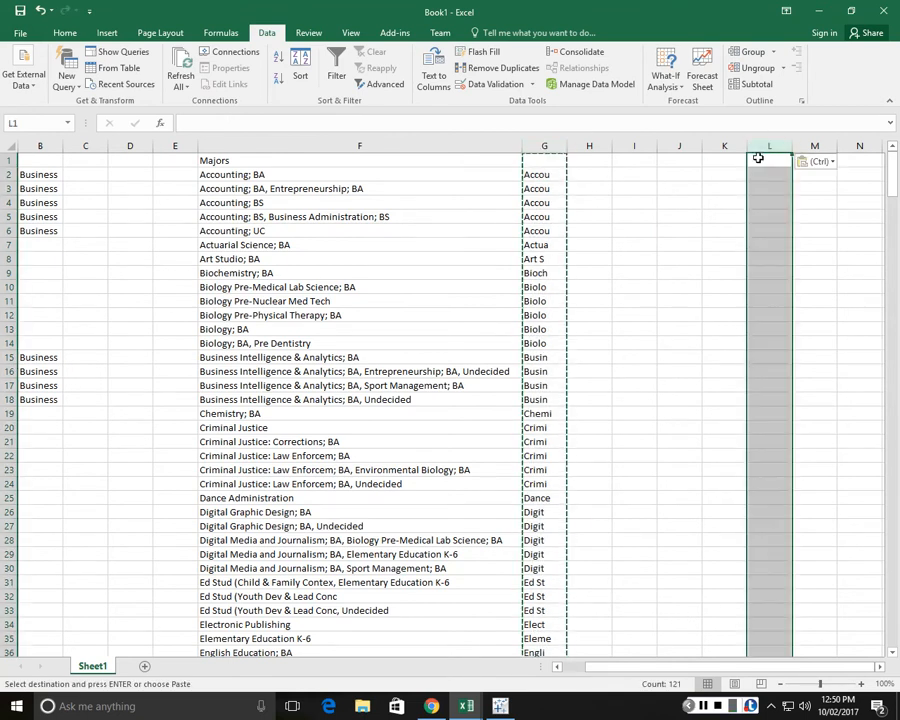
right_click(763, 158)
left_click(672, 237)
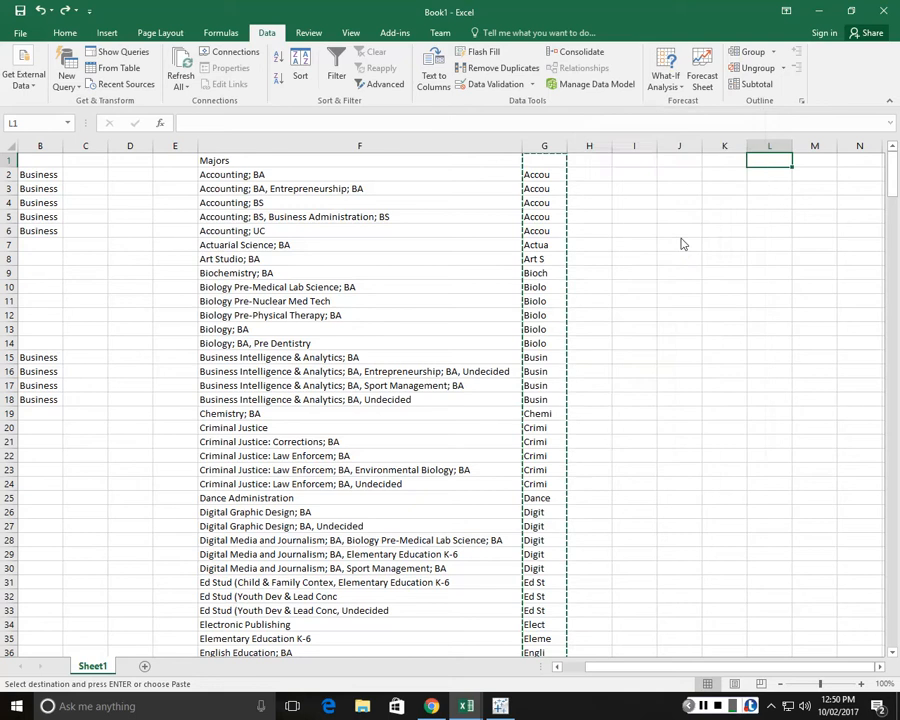
left_click(578, 185)
key("Return")
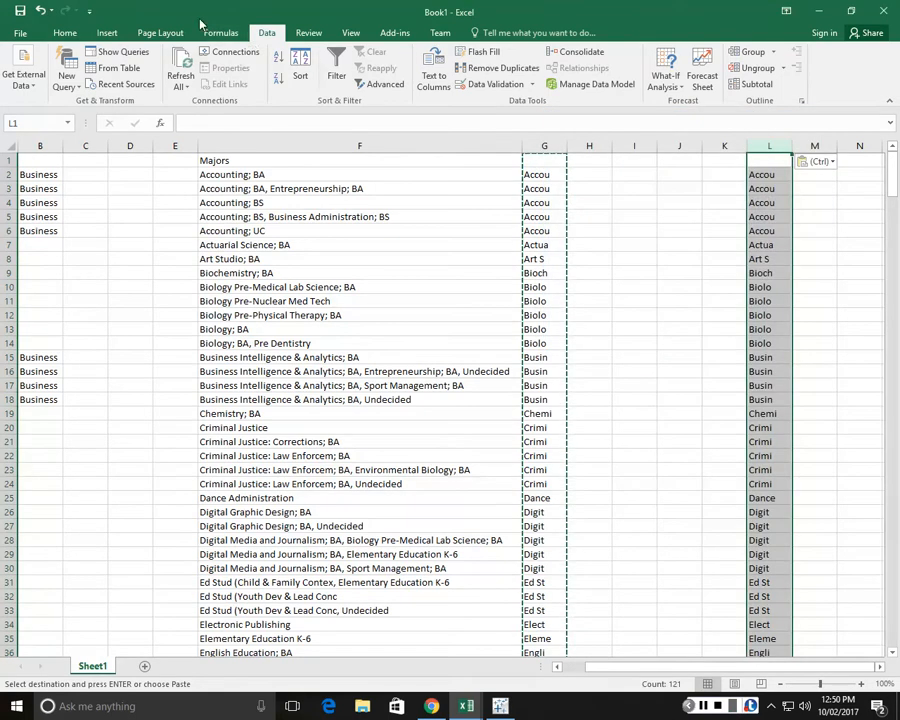
Remove the duplicate shortened major names from column L, treating the data as having no headers.
left_click(500, 68)
left_click(407, 301)
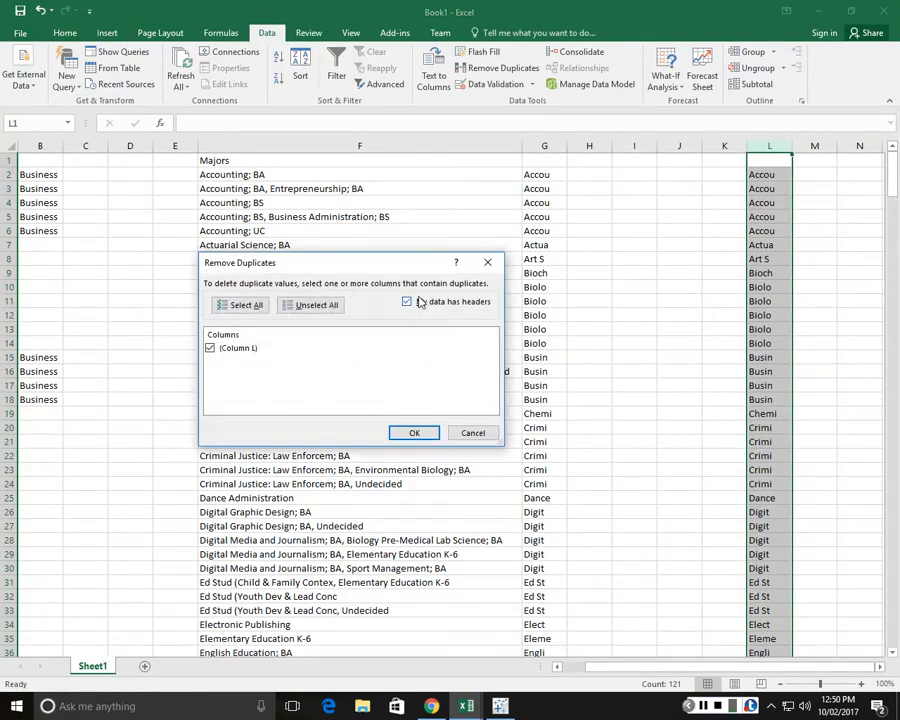
left_click(407, 301)
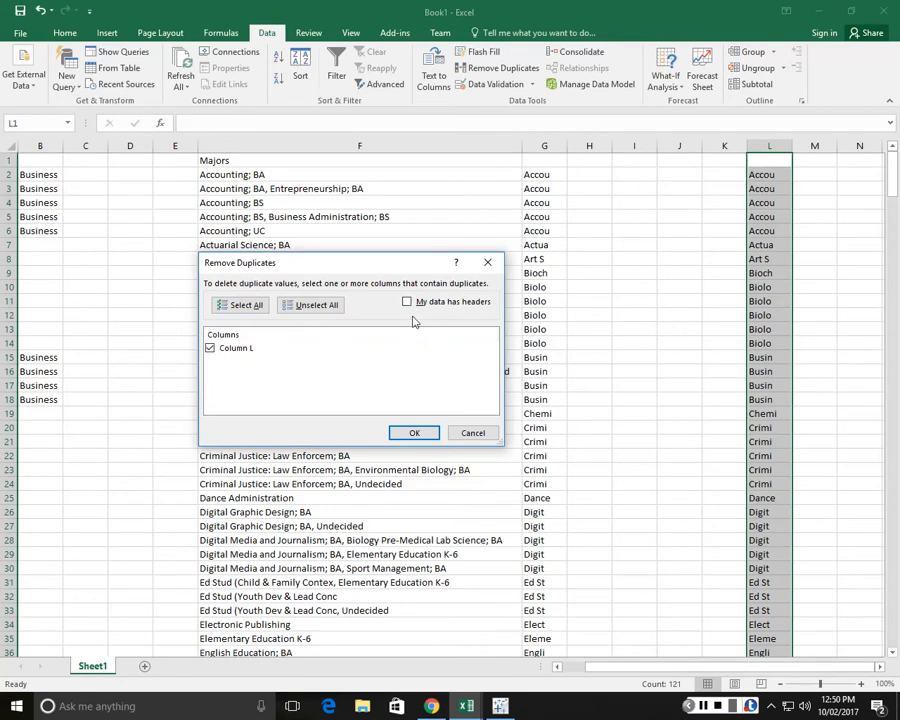
left_click(414, 432)
left_click(455, 394)
Enter the category Business in M2, beside the shortened name Accou.
left_click(803, 175)
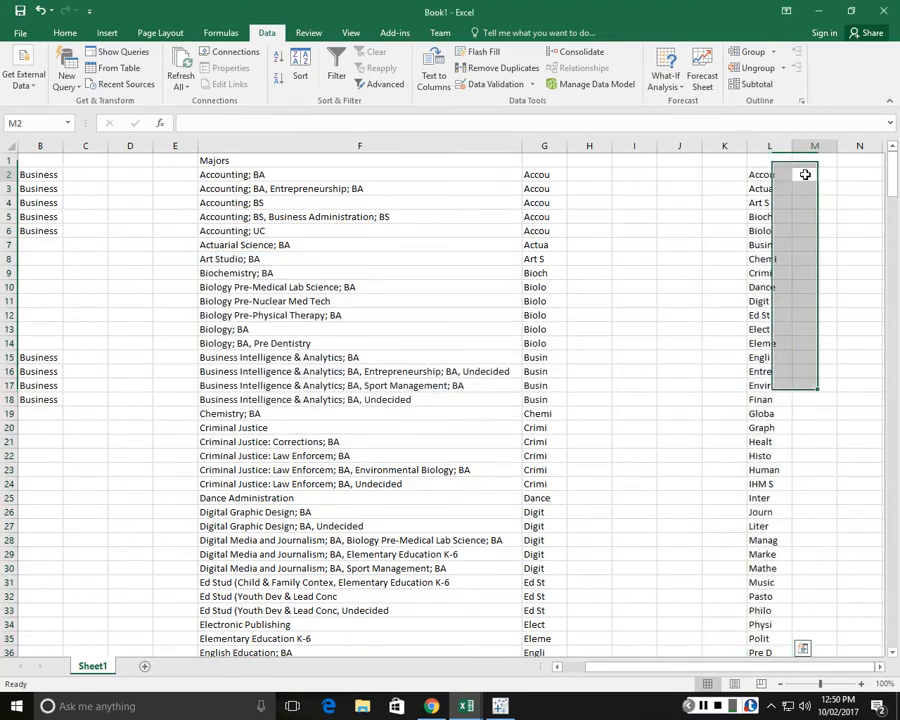
type("Business")
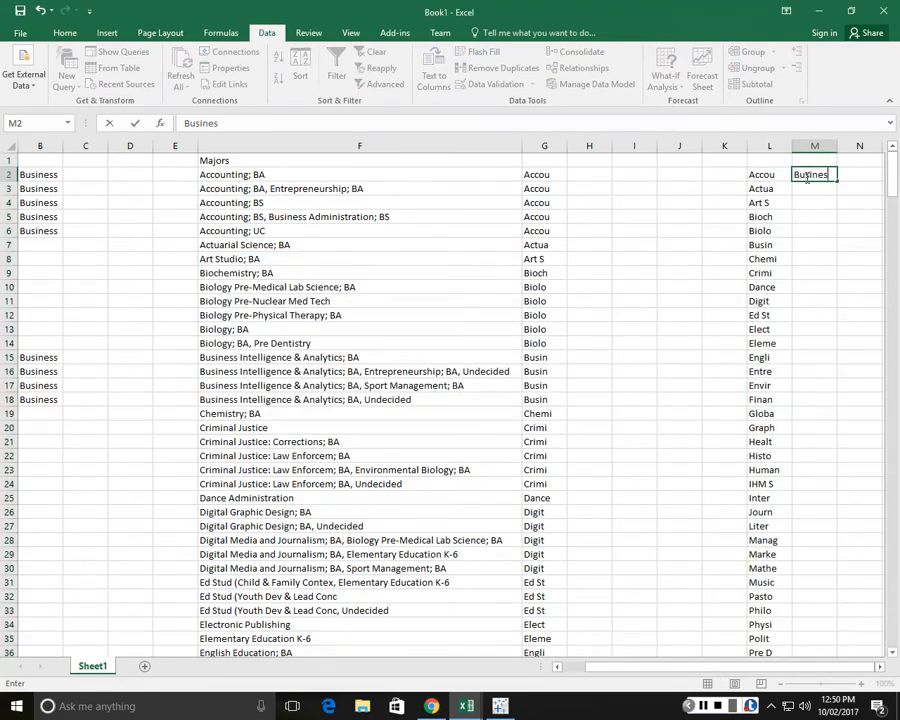
key("Return")
left_click(806, 177)
type("bUSINESS")
key("Return")
left_click(806, 177)
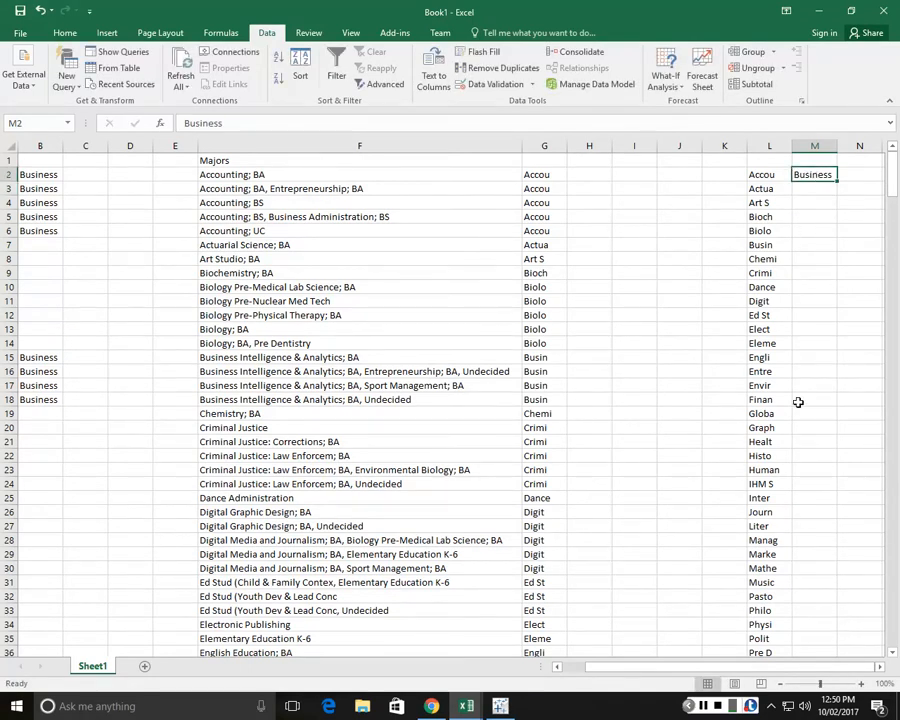
Review the shortened names in column G against the full majors and Business categories in columns A and B.
left_click_drag(544, 176, 543, 232)
left_click(544, 264)
left_click(544, 300)
left_click_drag(302, 193, 8, 199)
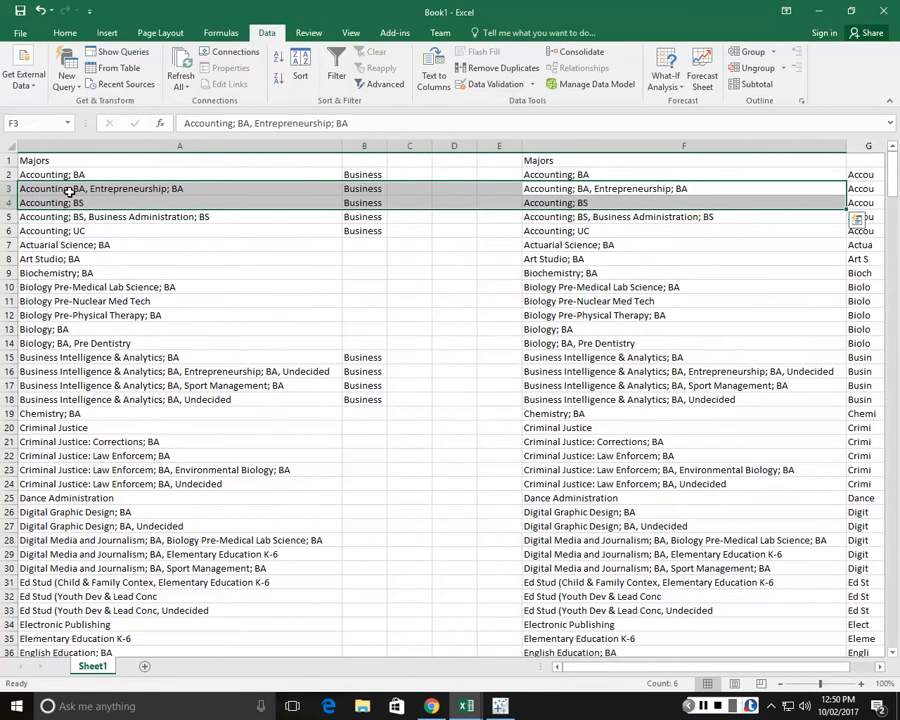
left_click_drag(70, 174, 74, 220)
left_click(178, 229)
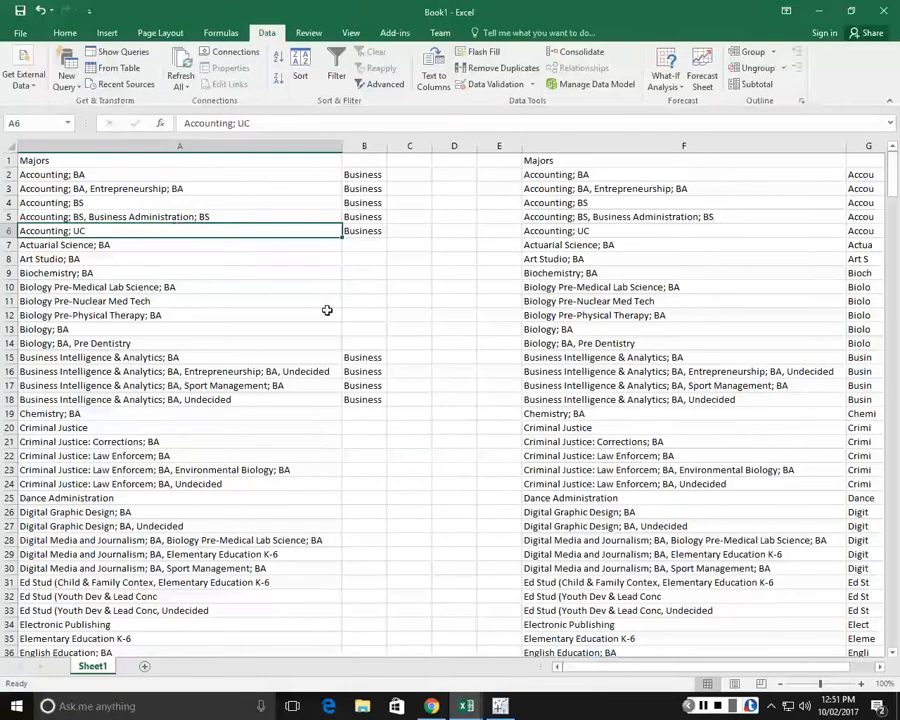
left_click(409, 441)
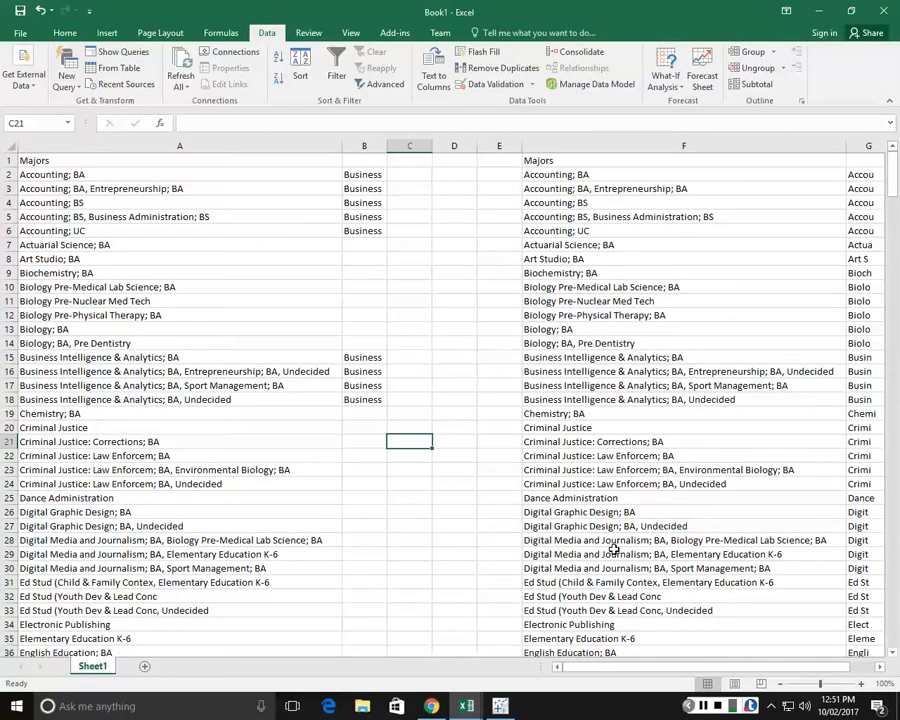
Switch to the End_of_Semester_Report workbook to examine its Majors and Minors columns, and return to Book1.
left_click(460, 700)
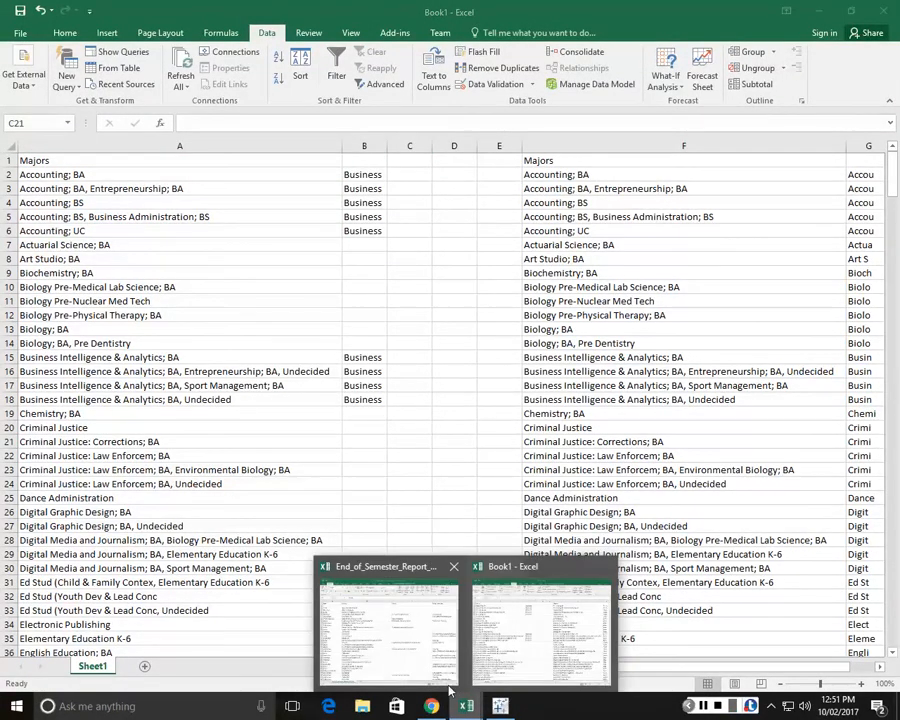
left_click(381, 652)
left_click(290, 146)
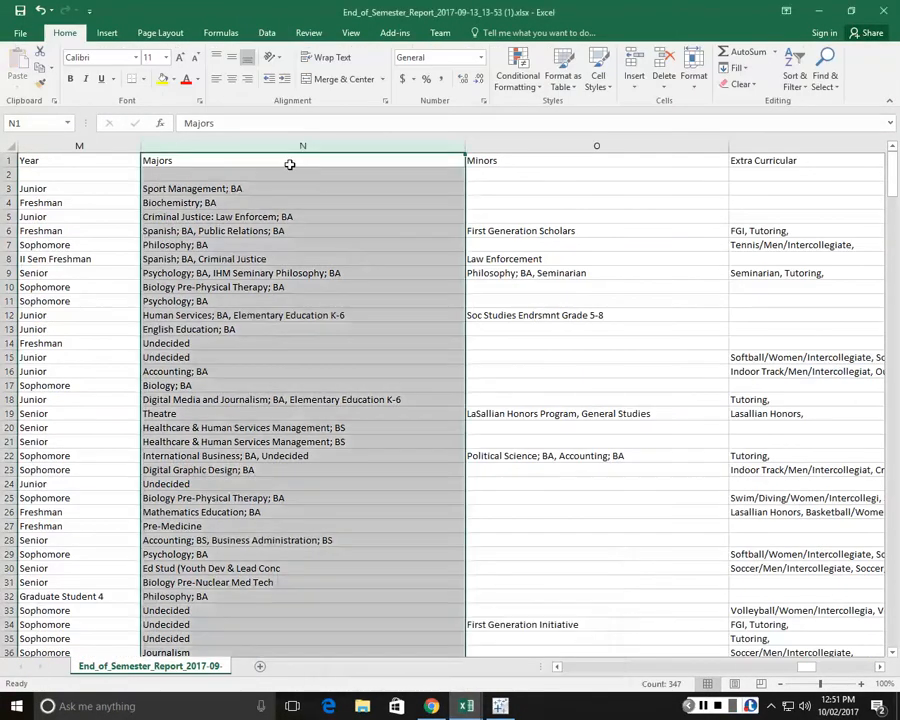
left_click(512, 142)
left_click(468, 708)
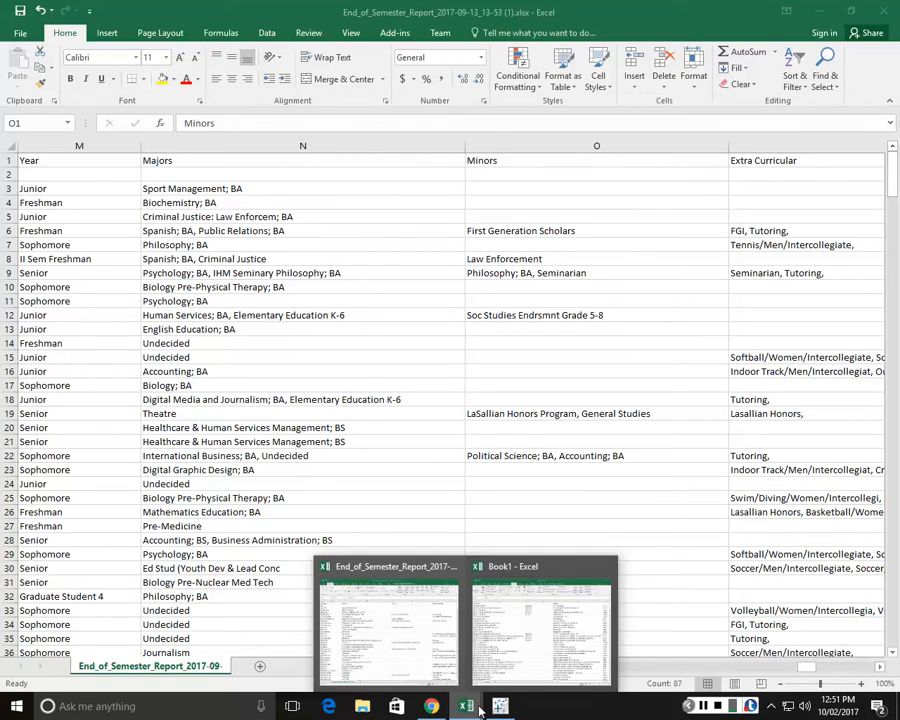
left_click(534, 605)
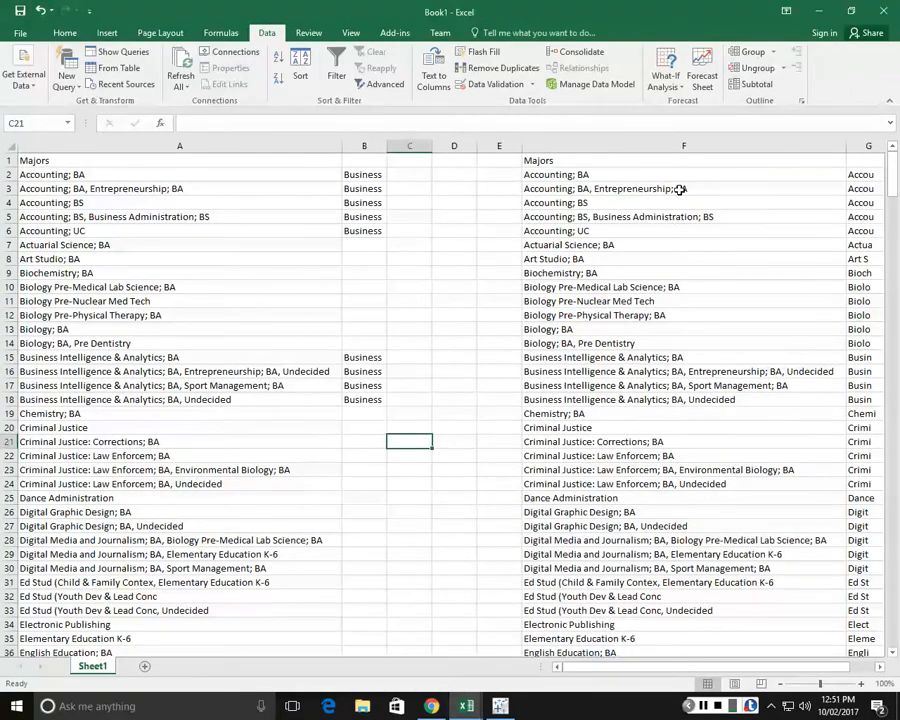
Copy the Business category from M2 to M7, beside the shortened name Busin.
left_click(683, 176)
key("Right")
key("Right")
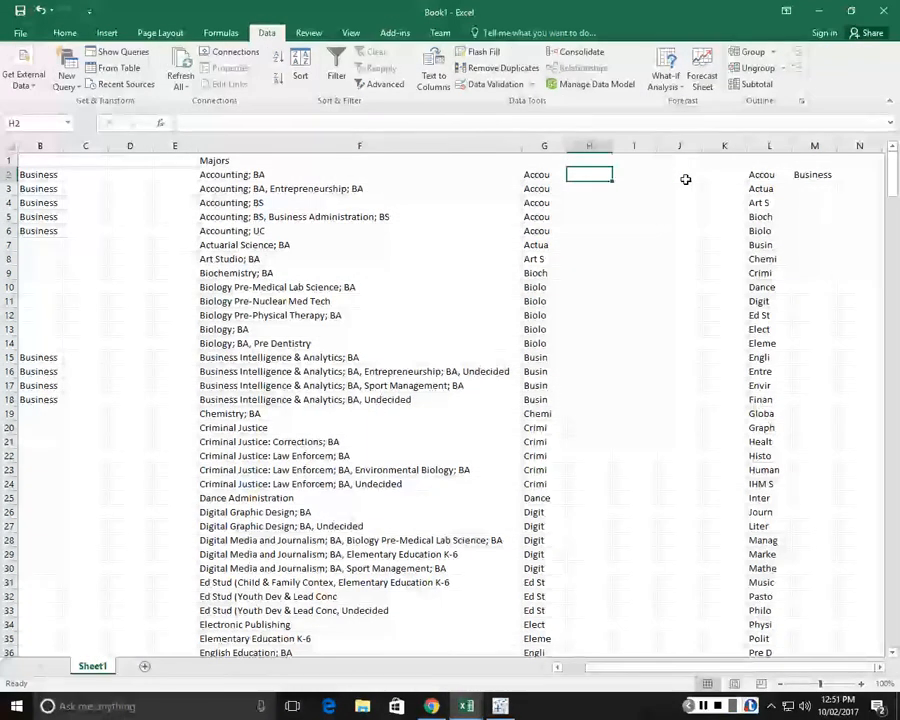
left_click(825, 190)
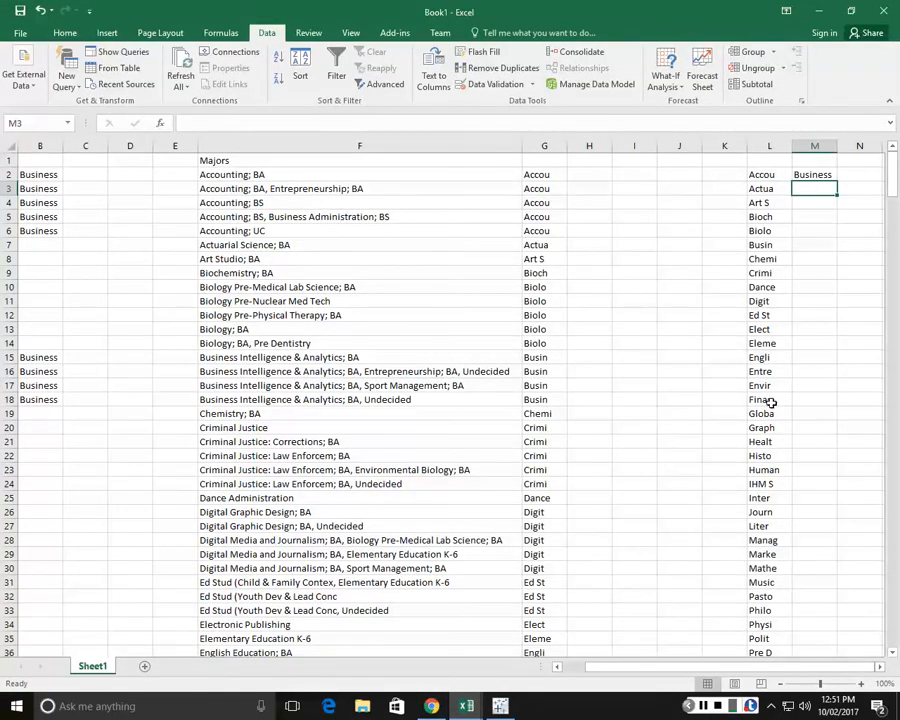
left_click(806, 172)
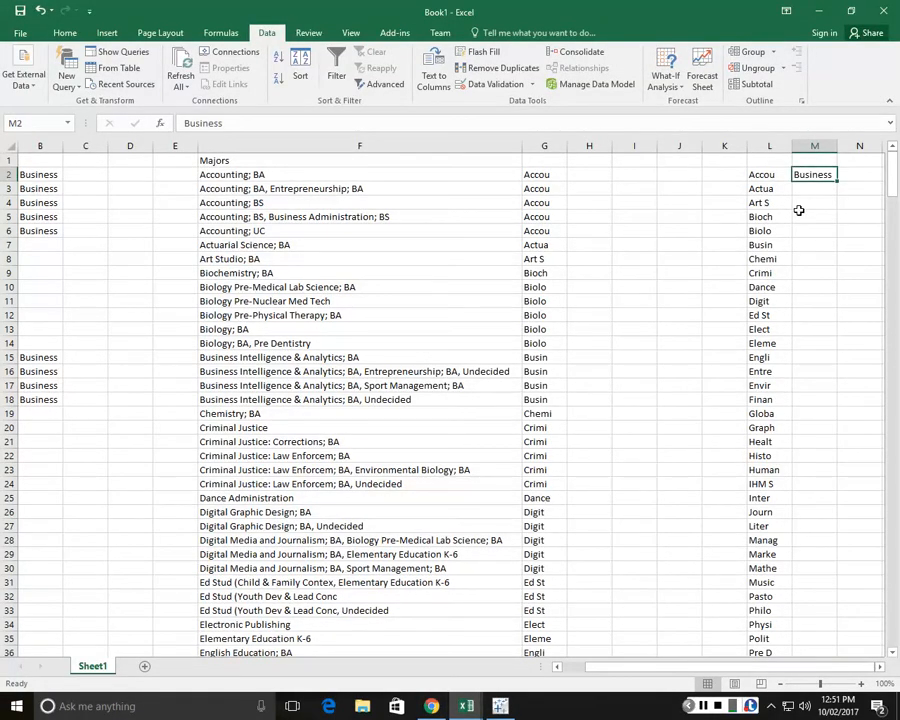
key("ctrl+c")
key("Left")
key("Right")
key("Down")
key("Down")
key("Down")
key("Down")
key("Down")
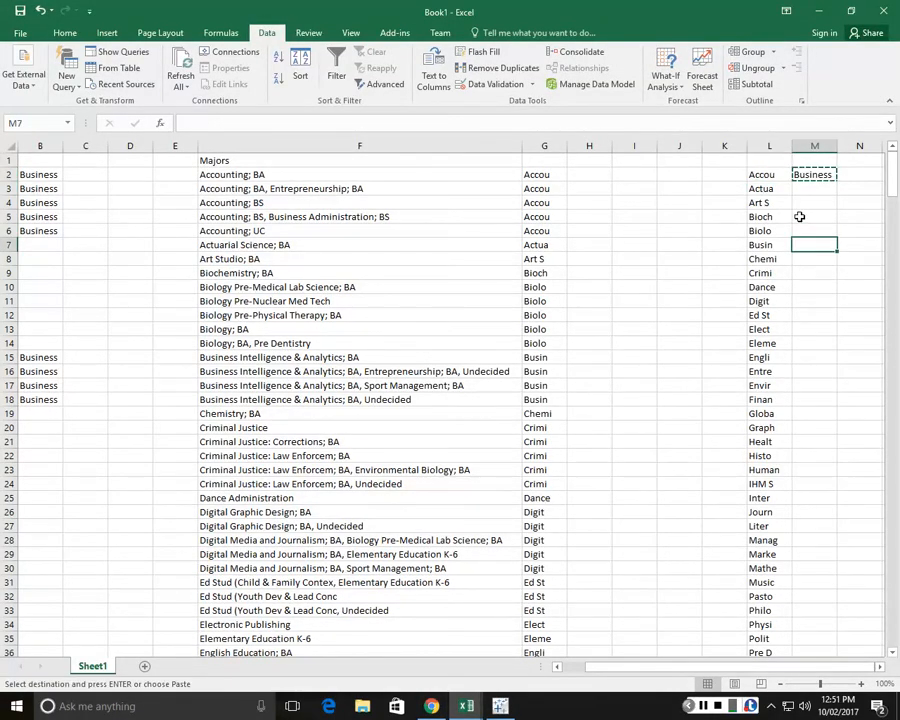
key("ctrl+v")
key("Down")
key("Down")
key("Down")
key("Down")
key("Down")
key("Down")
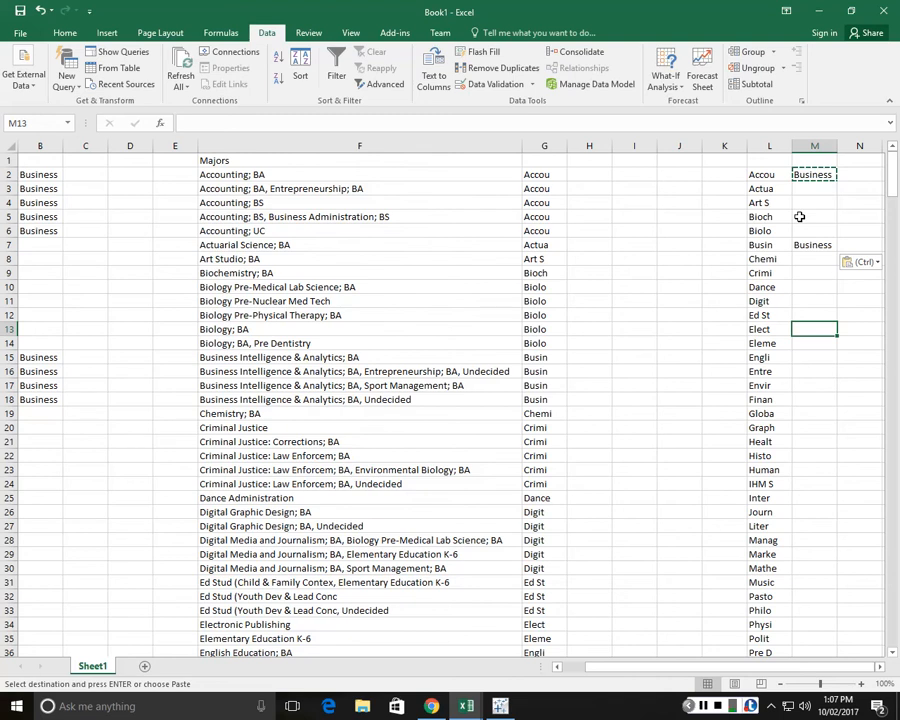
Switch to Tableau to view the data source, return to Book1 in Excel, and examine the category list and the formula in G2.
left_click(501, 707)
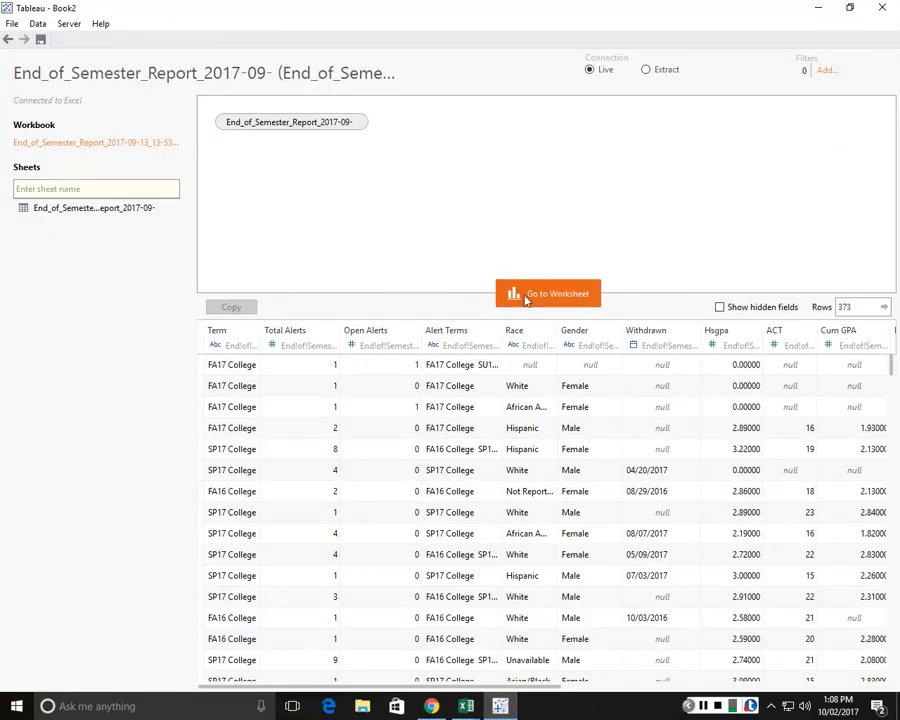
mouse_move(464, 703)
left_click(524, 640)
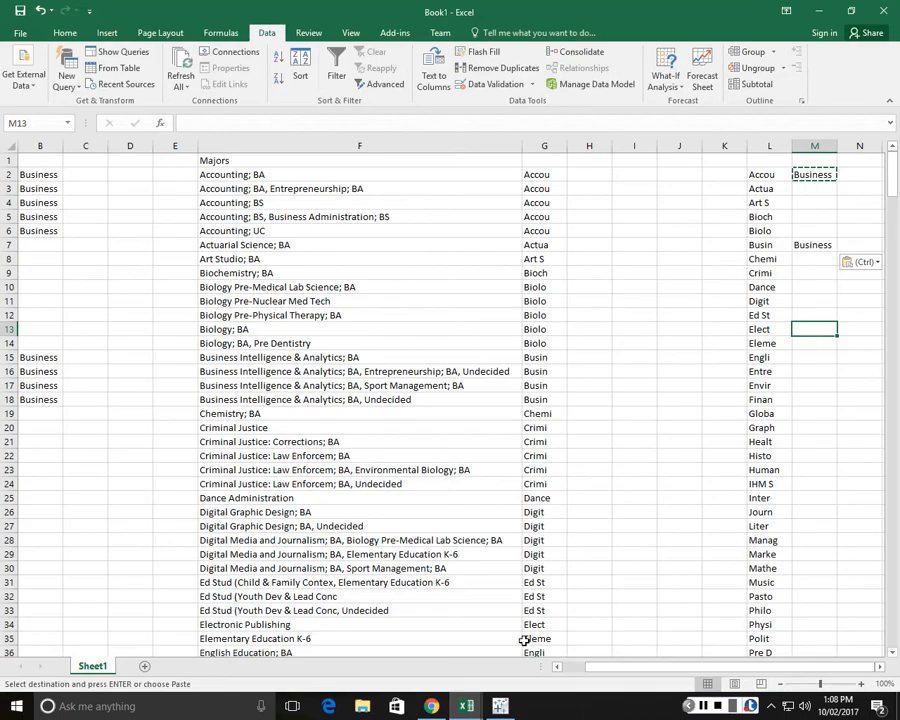
left_click(772, 176)
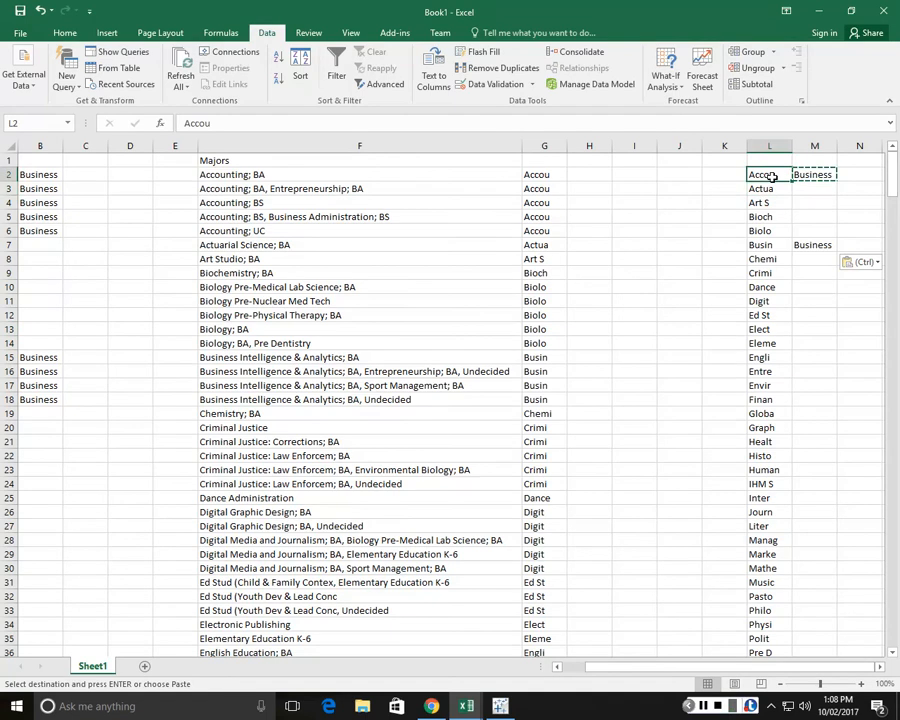
left_click(798, 174)
left_click(542, 174)
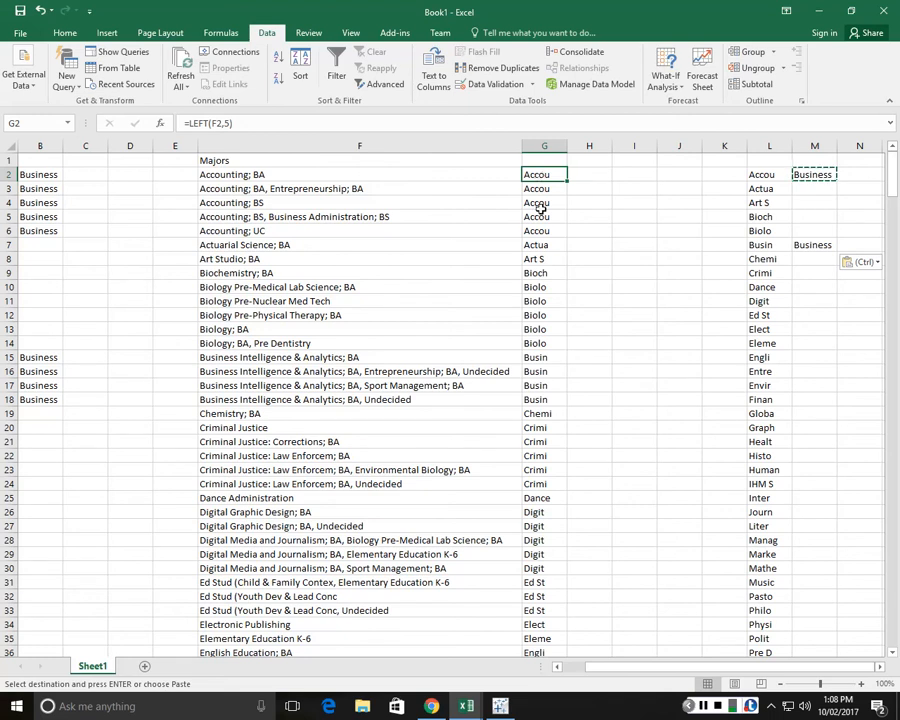
Add a new worksheet to the Book1 workbook.
left_click(568, 667)
left_click(568, 667)
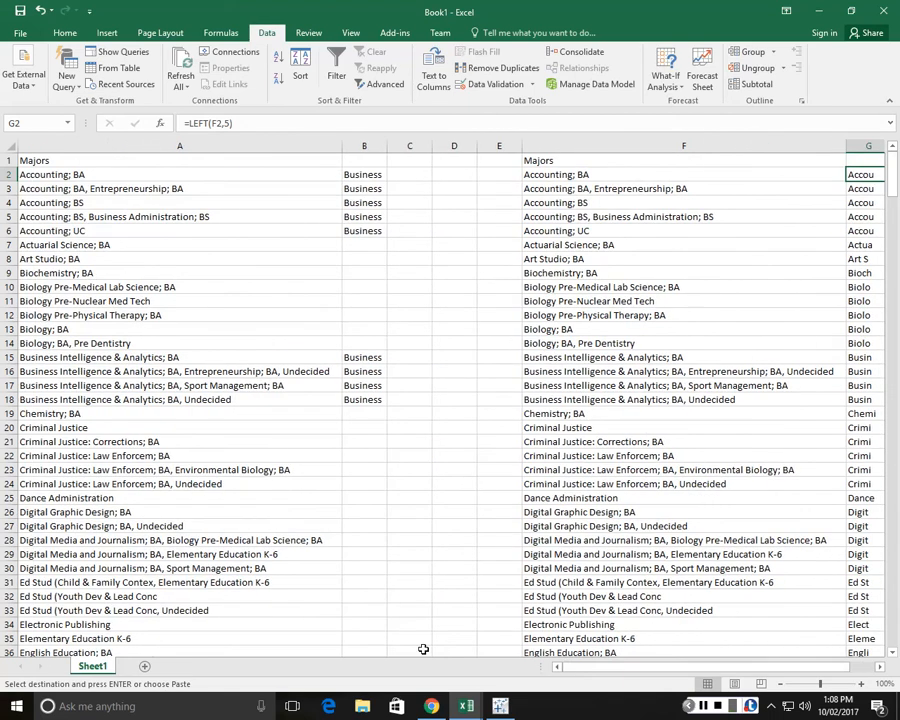
left_click(144, 666)
type("#$#$#$")
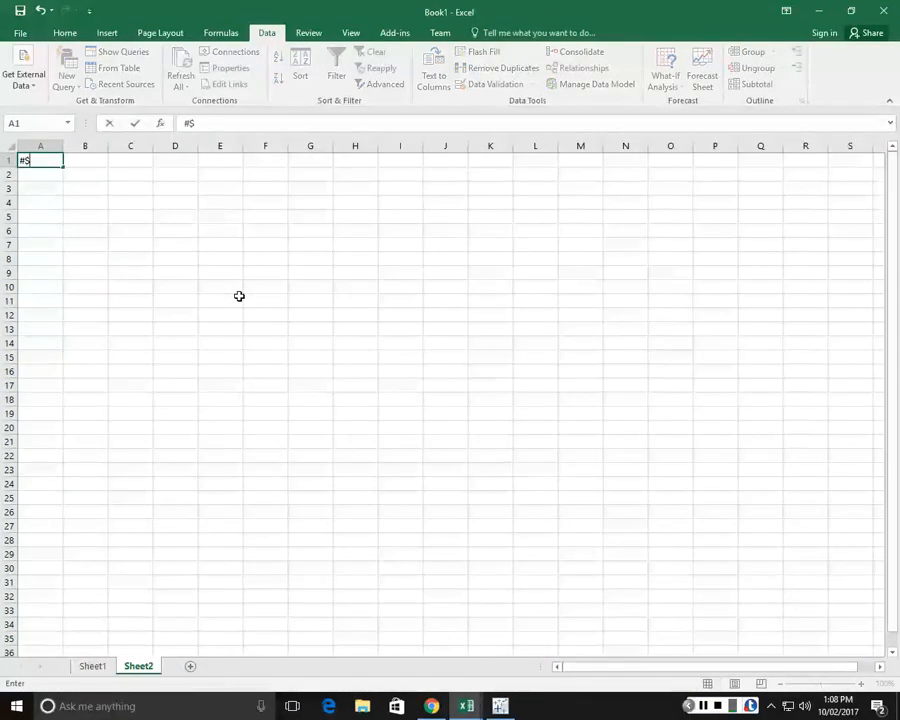
key("BackSpace")
key("BackSpace")
key("BackSpace")
key("BackSpace")
key("BackSpace")
key("BackSpace")
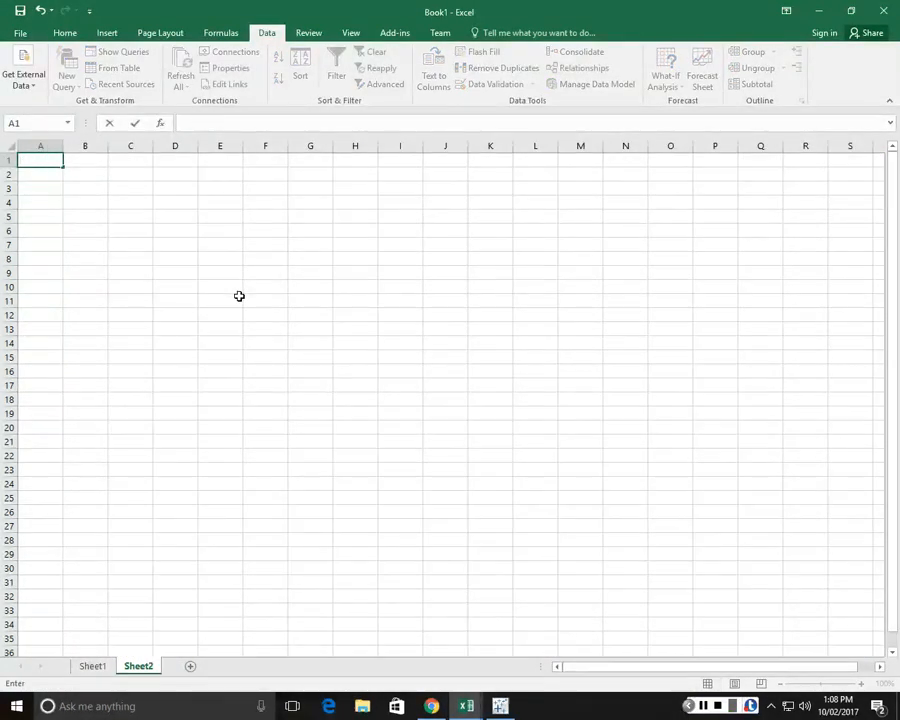
type("35343")
key("Escape")
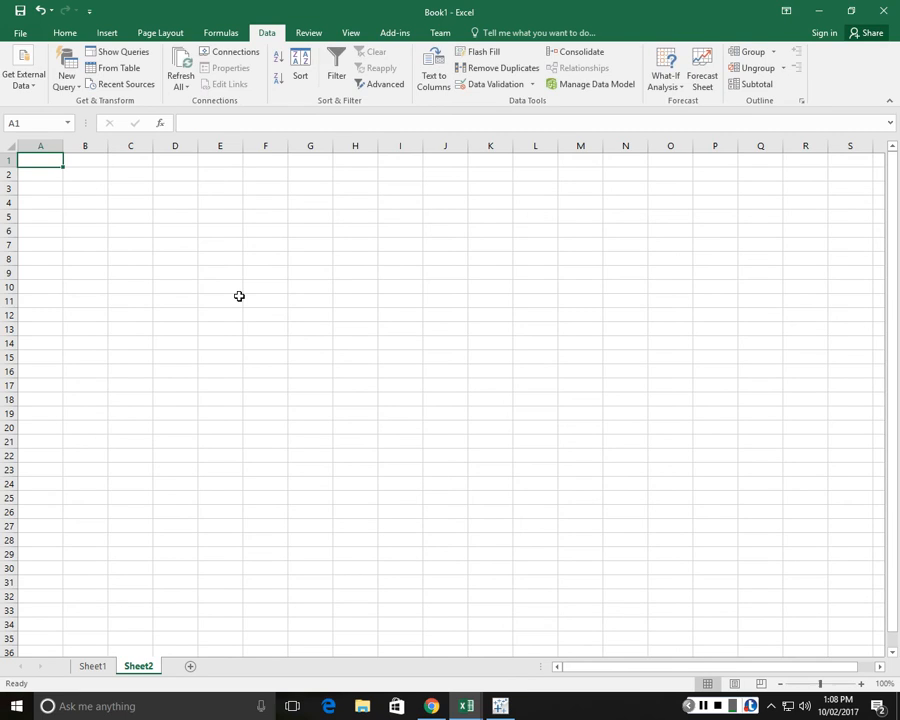
Enter a sample customer number with the prefix Cust_ in A1 and fit column A's width to it.
type("Cust_34343")
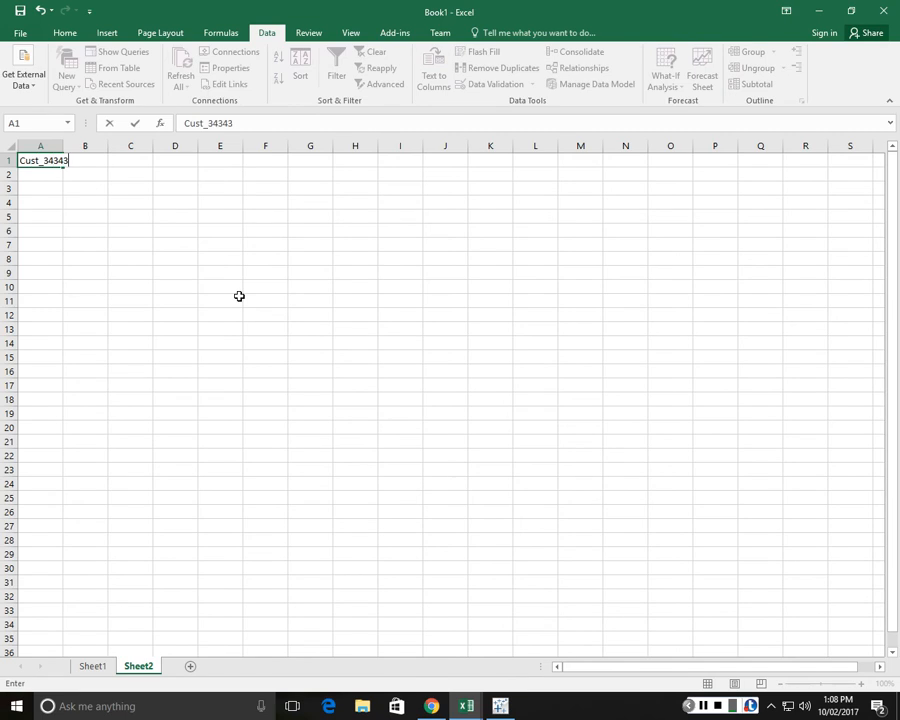
key("Return")
key("Up")
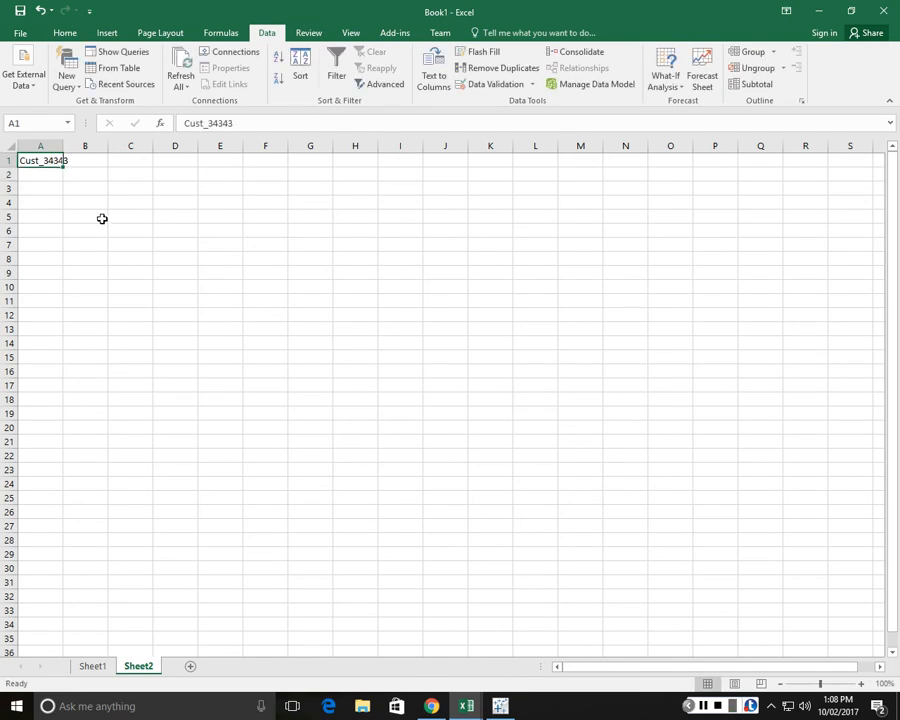
double_click(63, 147)
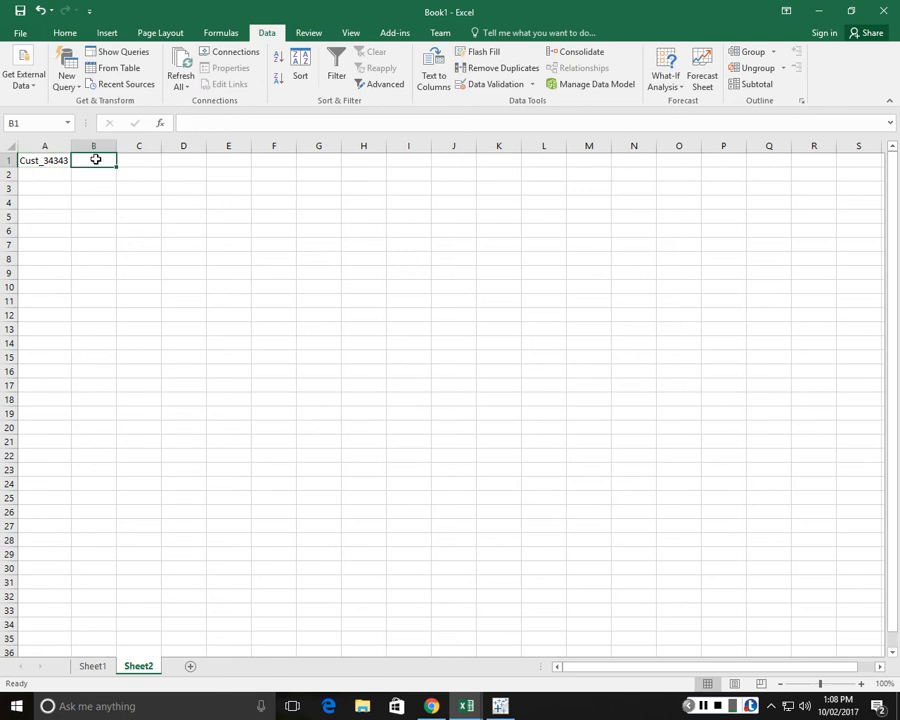
Extract the last five characters of A1 into B1 with =RIGHT(A1,5).
type("=right")
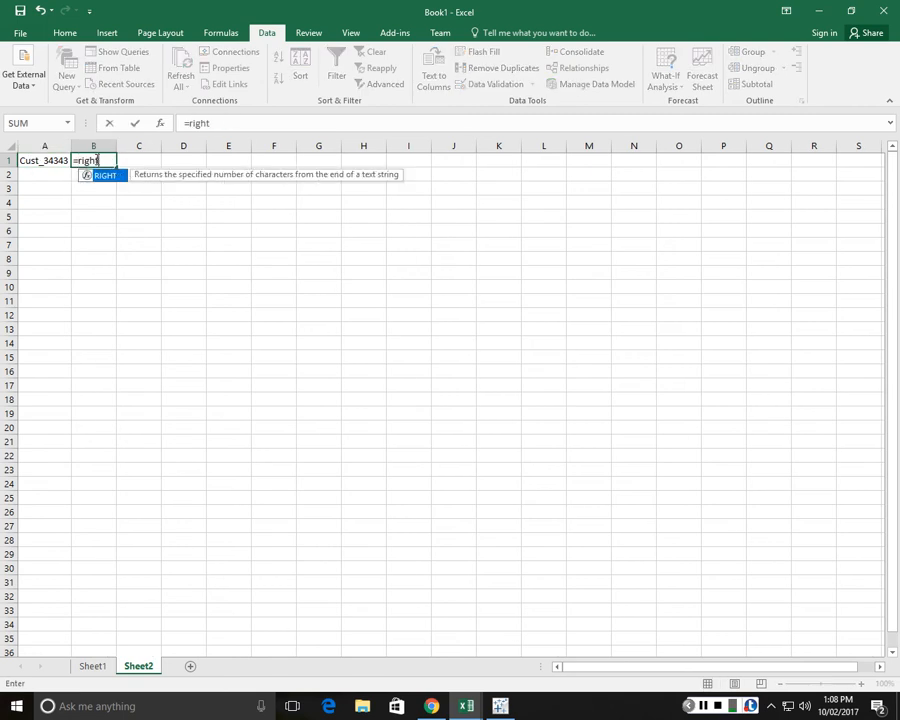
key("Tab")
left_click(50, 161)
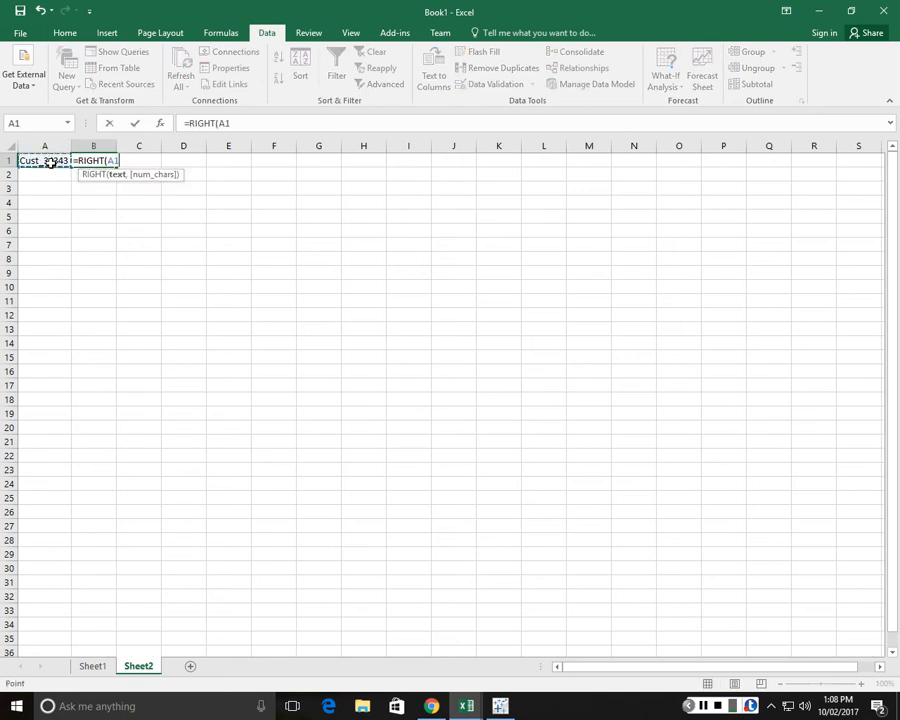
type(",5")
key("Return")
left_click(92, 163)
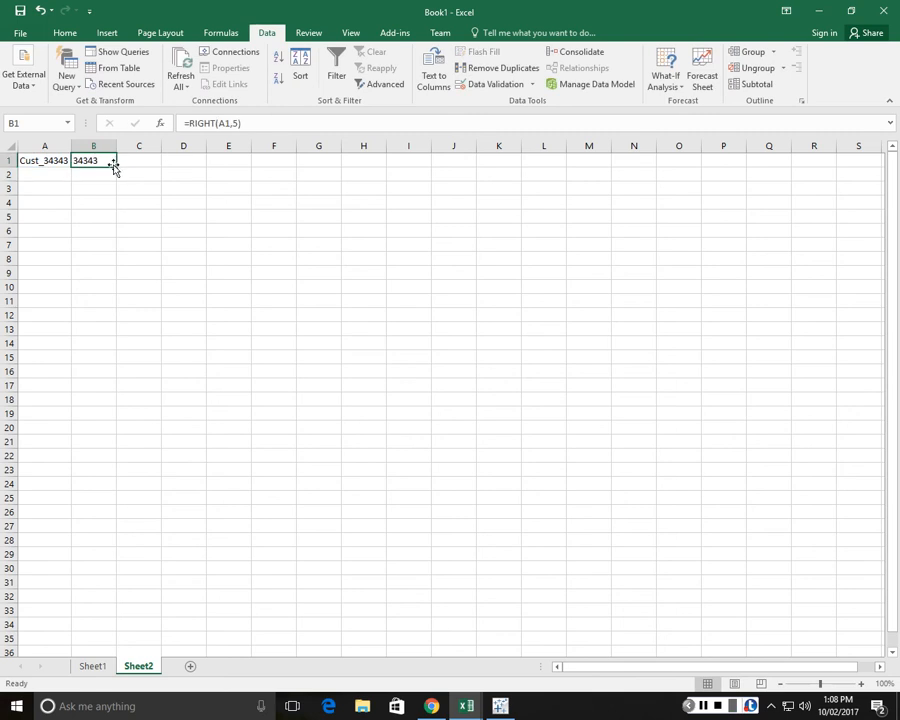
left_click_drag(101, 187, 98, 324)
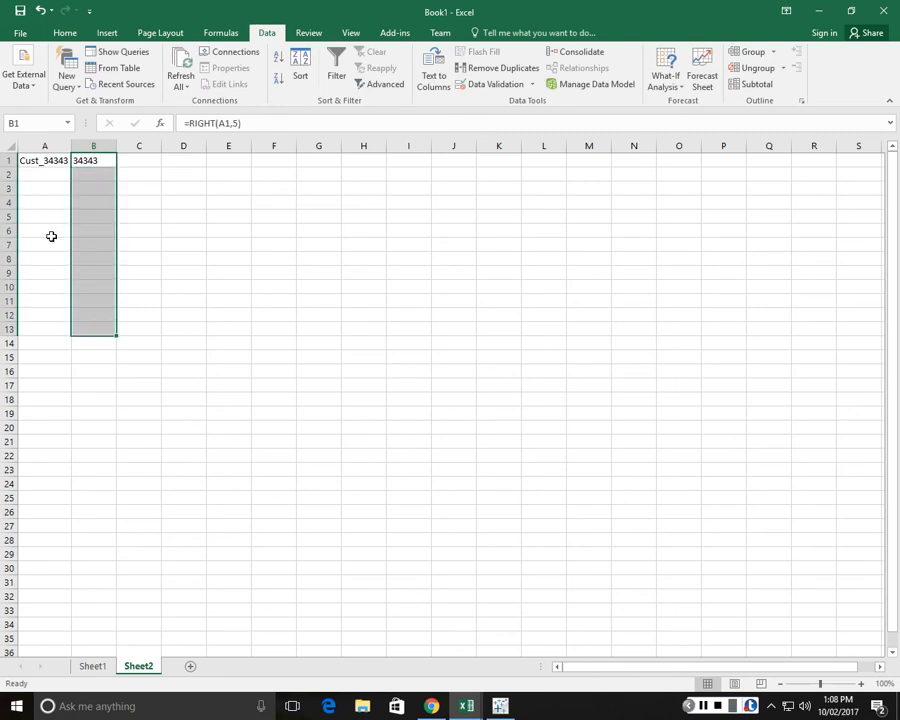
left_click(45, 204)
left_click(21, 163)
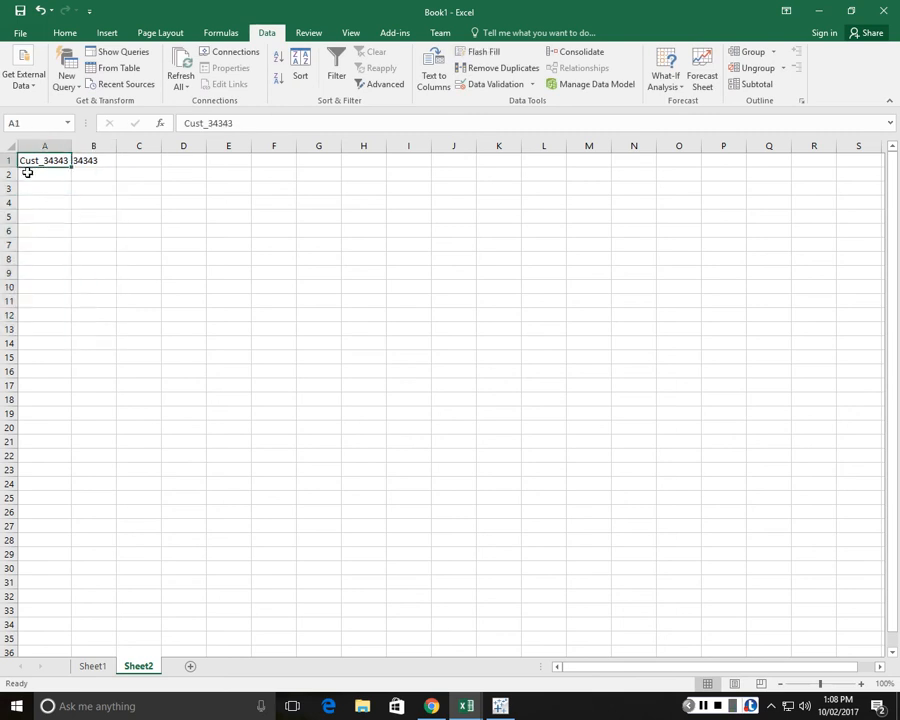
left_click(28, 176)
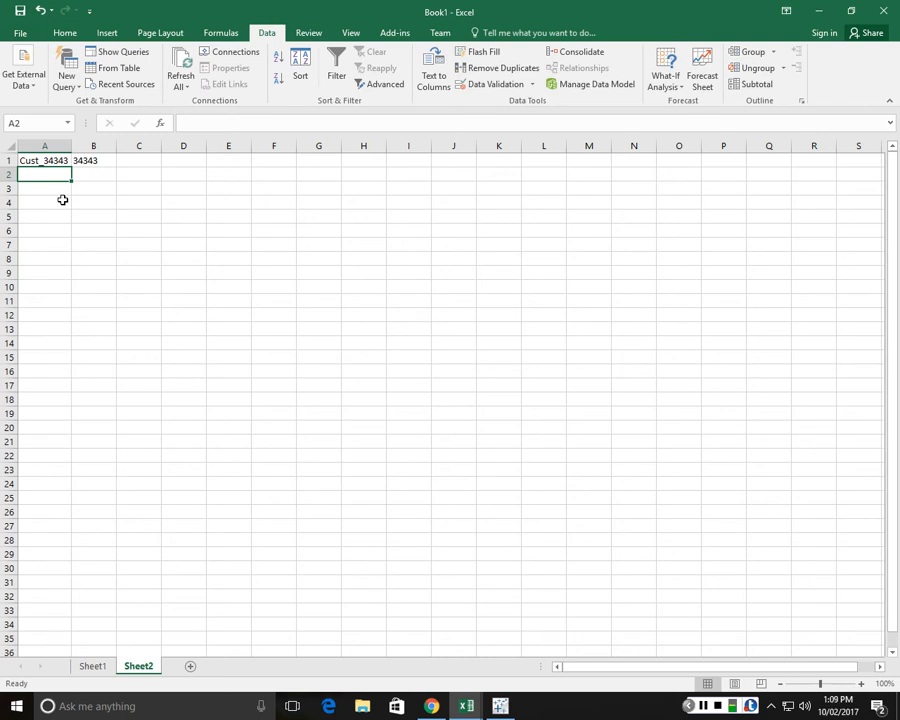
key("Up")
key("Right")
key("Right")
type("=mid")
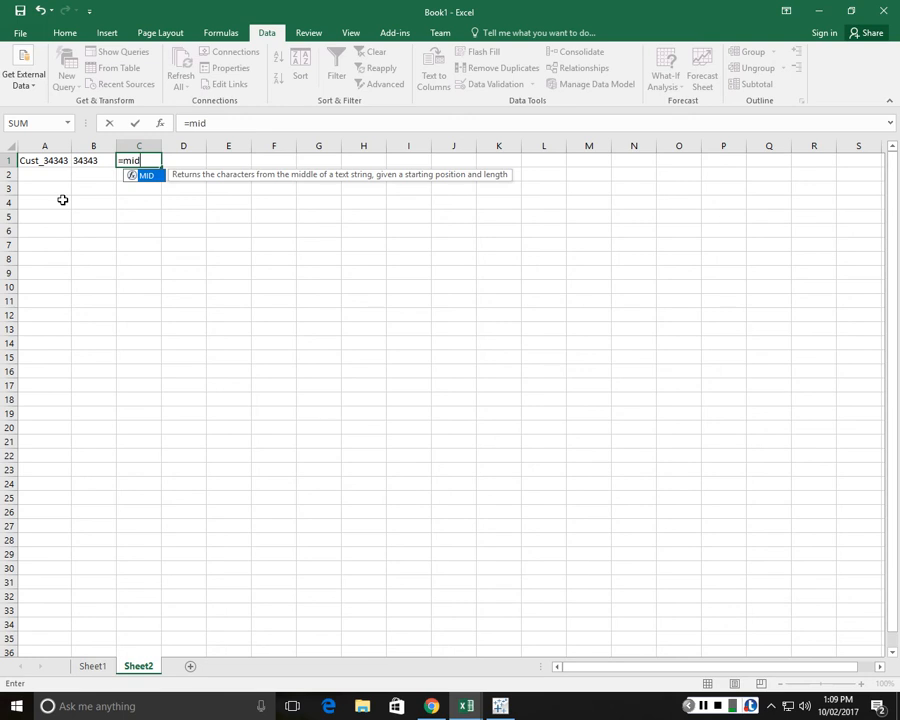
key("Escape")
key("Escape")
left_click(363, 287)
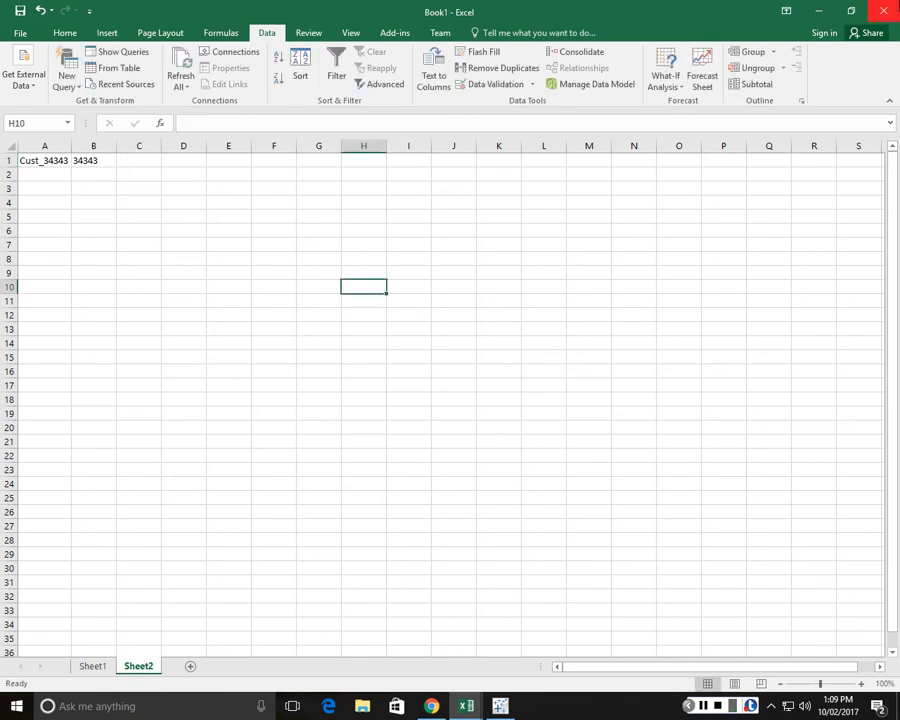